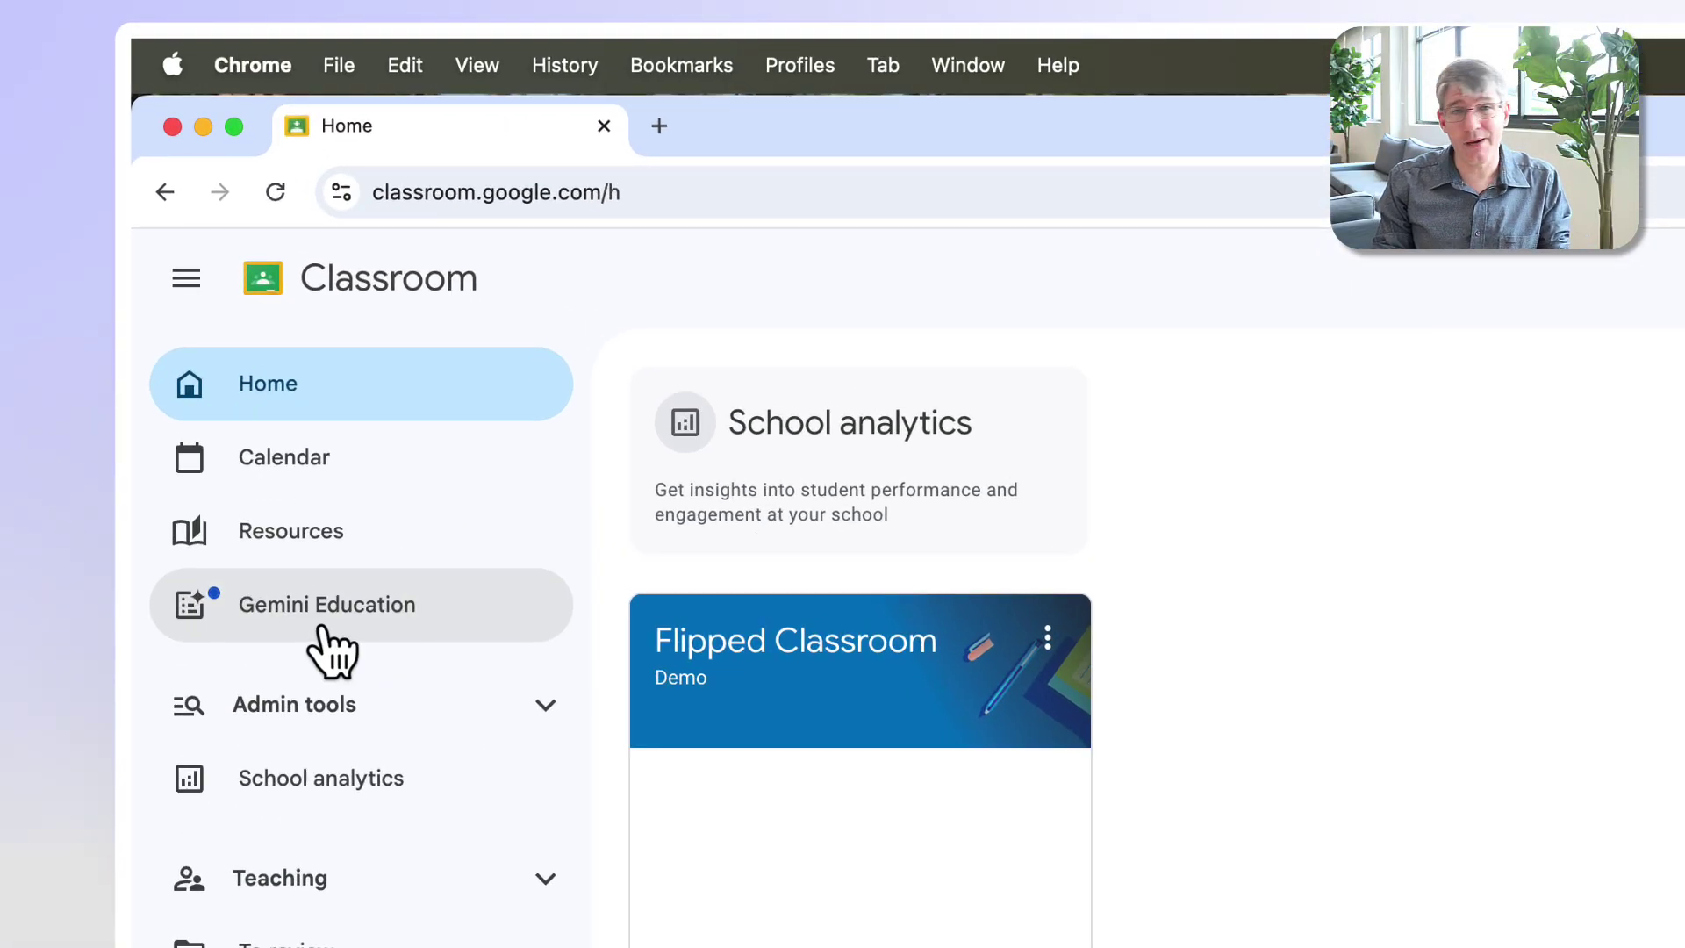
- Open Gemini Education and browse its AI tool cards, such as lesson plans, quizzes and rubrics
{"action": "left_click", "coordinate": [323, 625]}
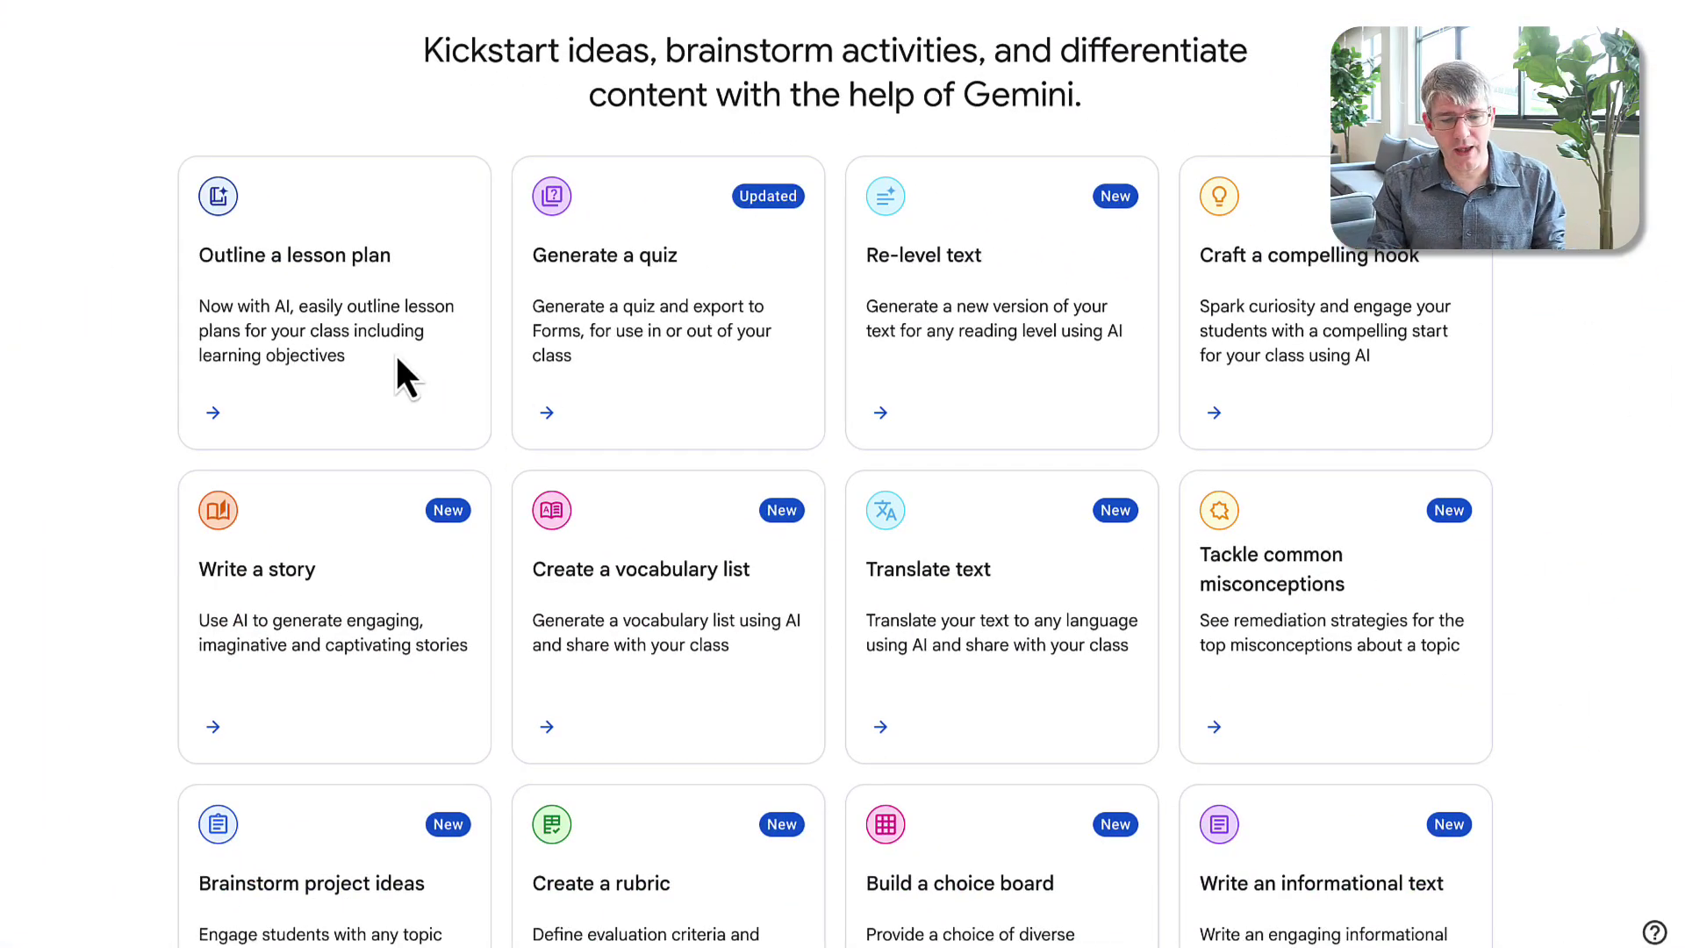
{"action": "scroll", "coordinate": [397, 359], "scroll_direction": "down", "scroll_amount": 3}
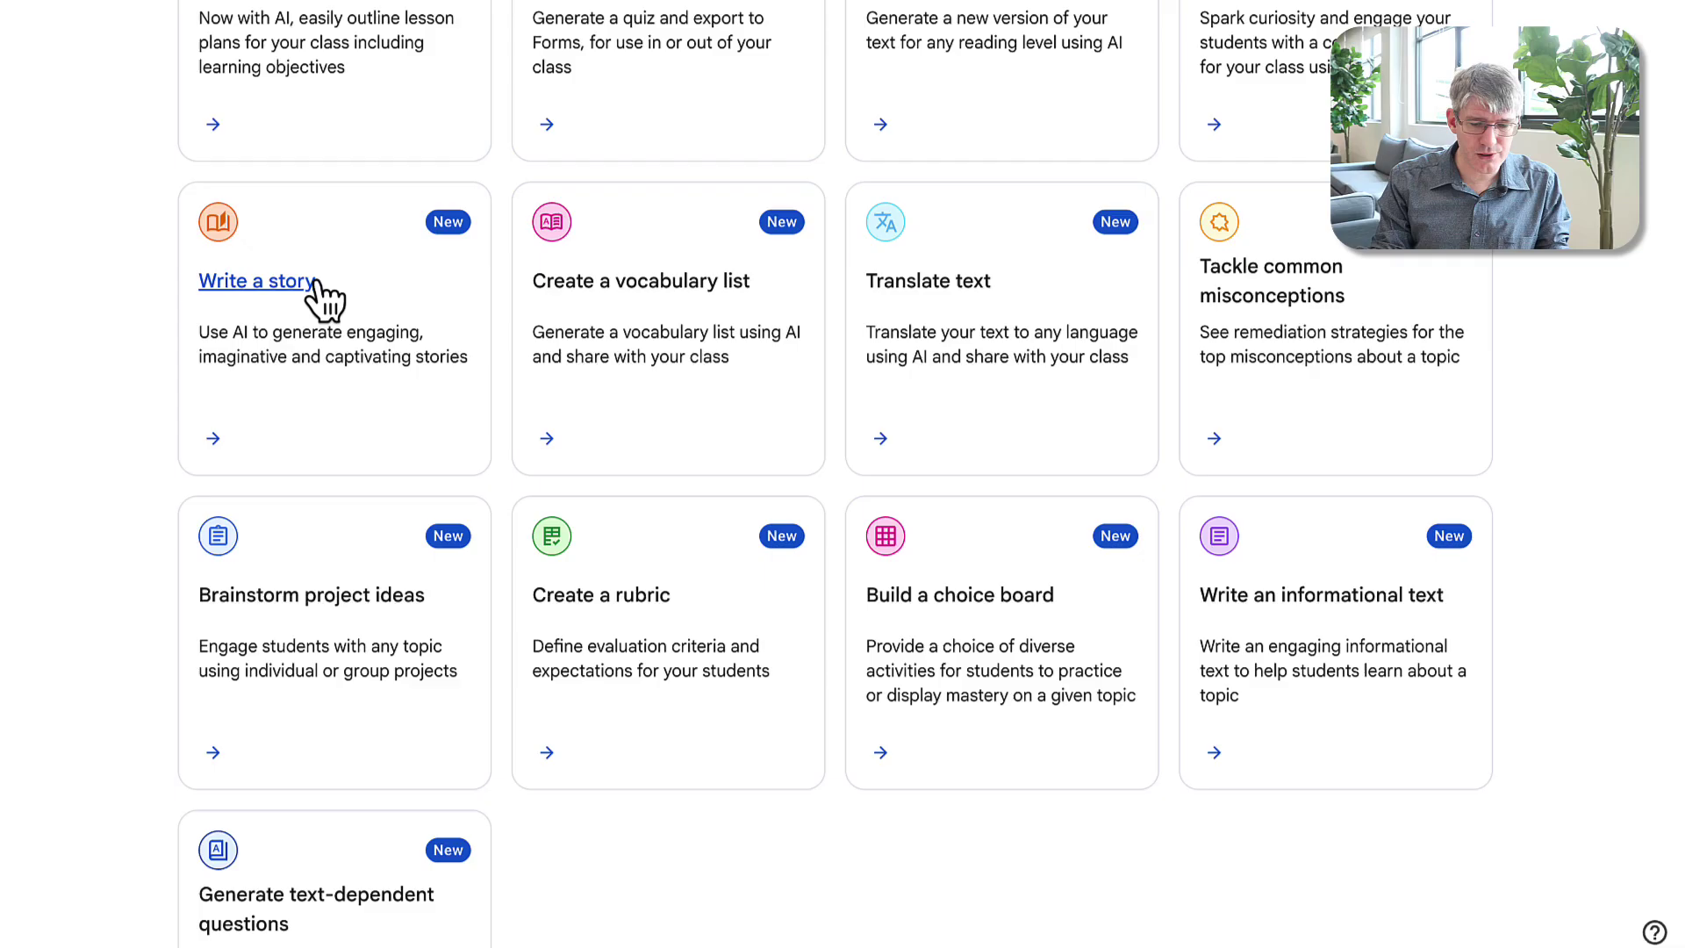
{"action": "scroll", "coordinate": [360, 613], "scroll_direction": "down", "scroll_amount": 2}
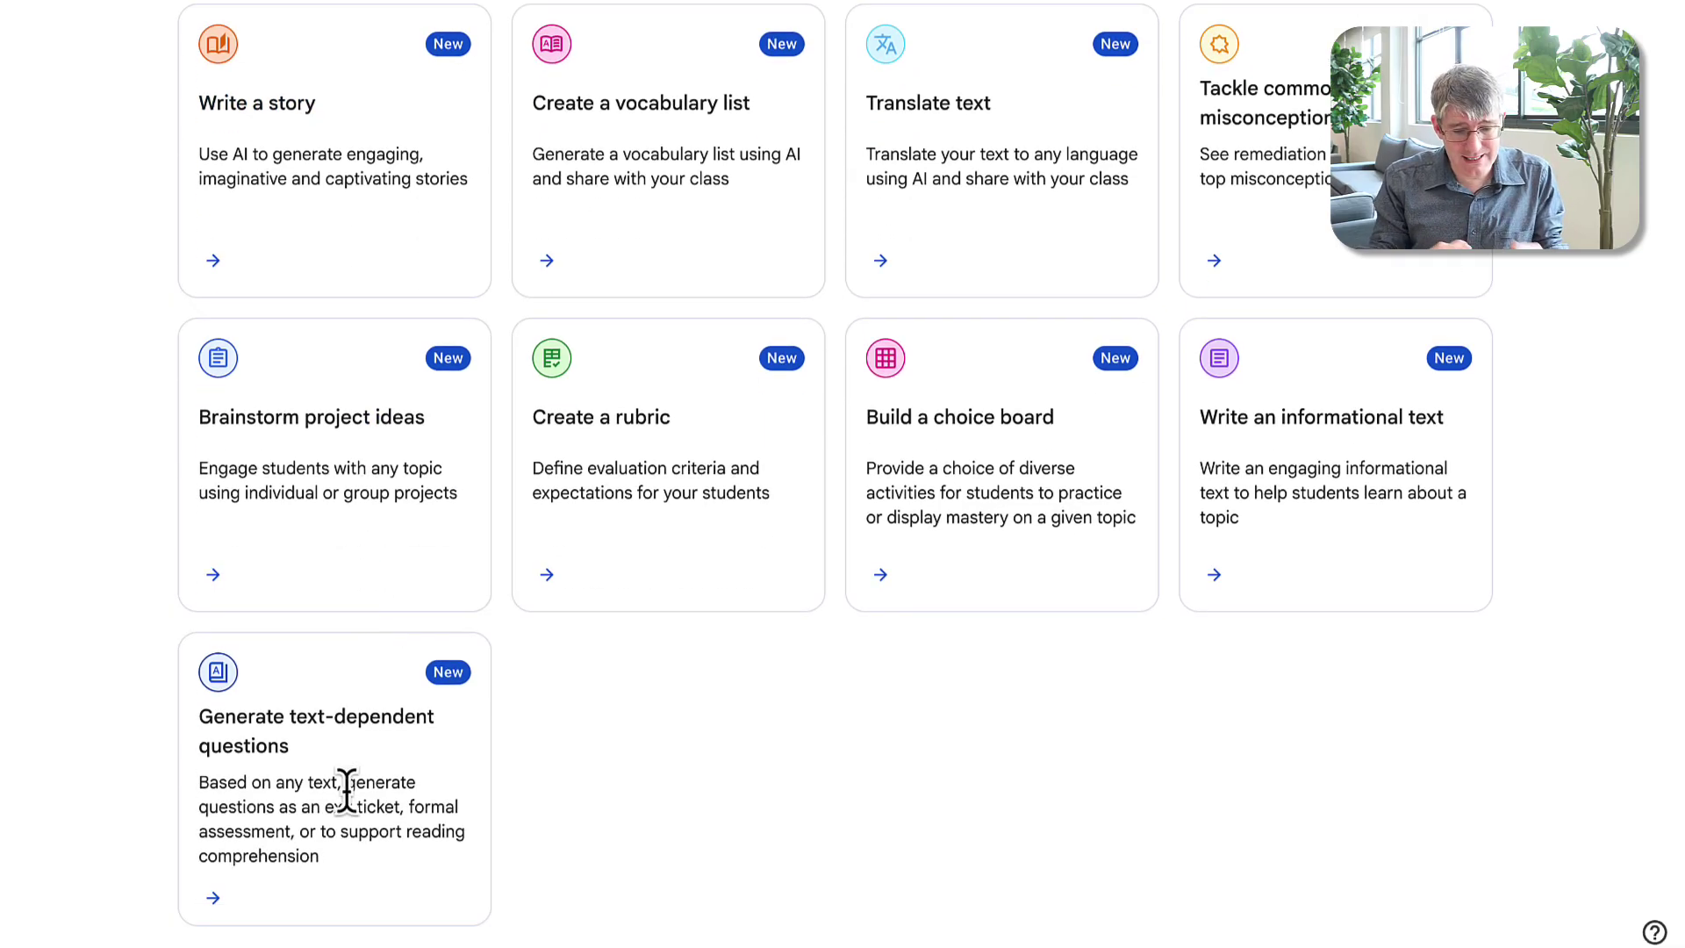
{"action": "scroll", "coordinate": [347, 792], "scroll_direction": "up", "scroll_amount": 3}
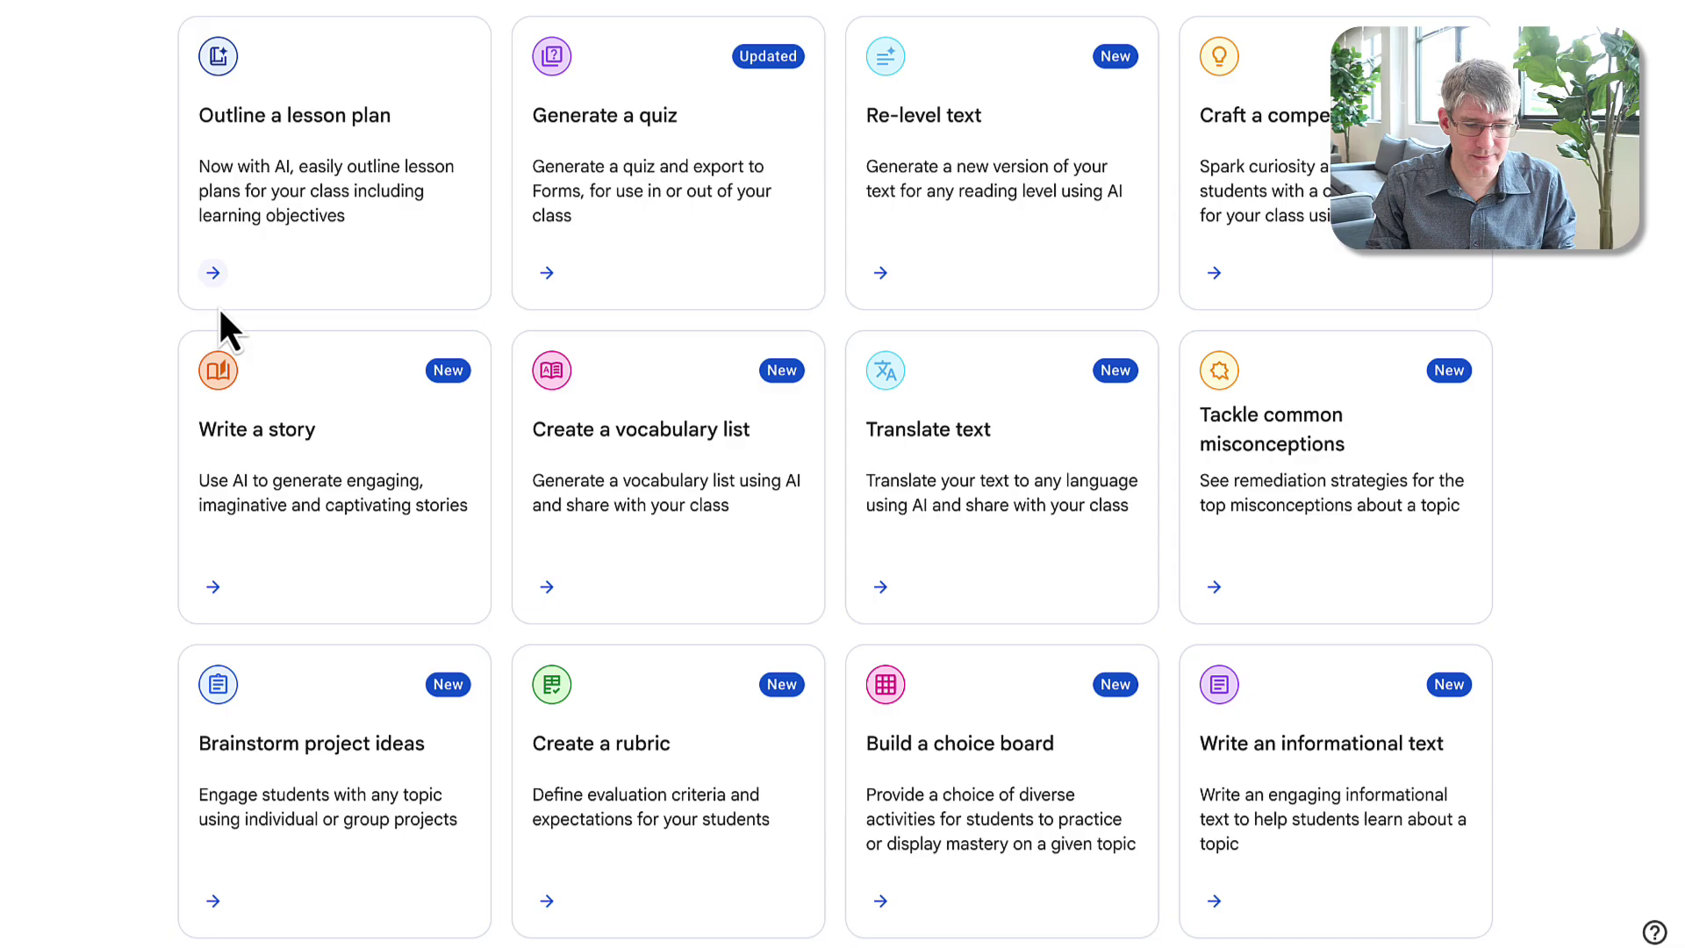
- Start a lesson plan outline for grade 6 on 'key people in the history of computer science,'
{"action": "left_click", "coordinate": [213, 279]}
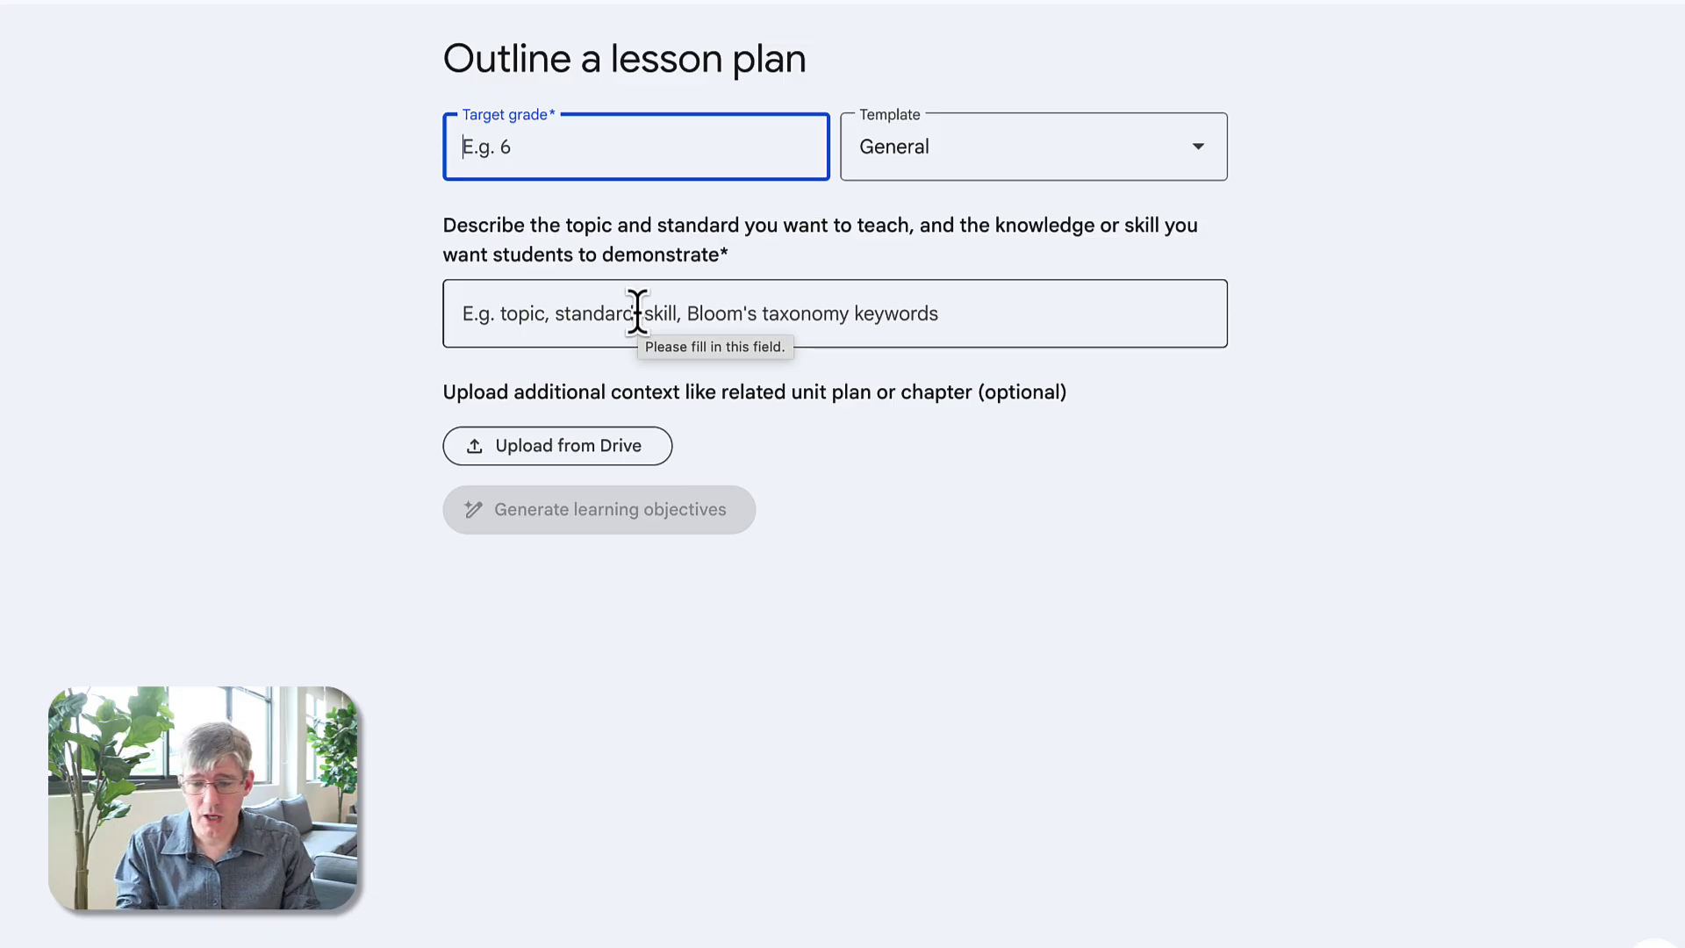
{"action": "type", "text": "6"}
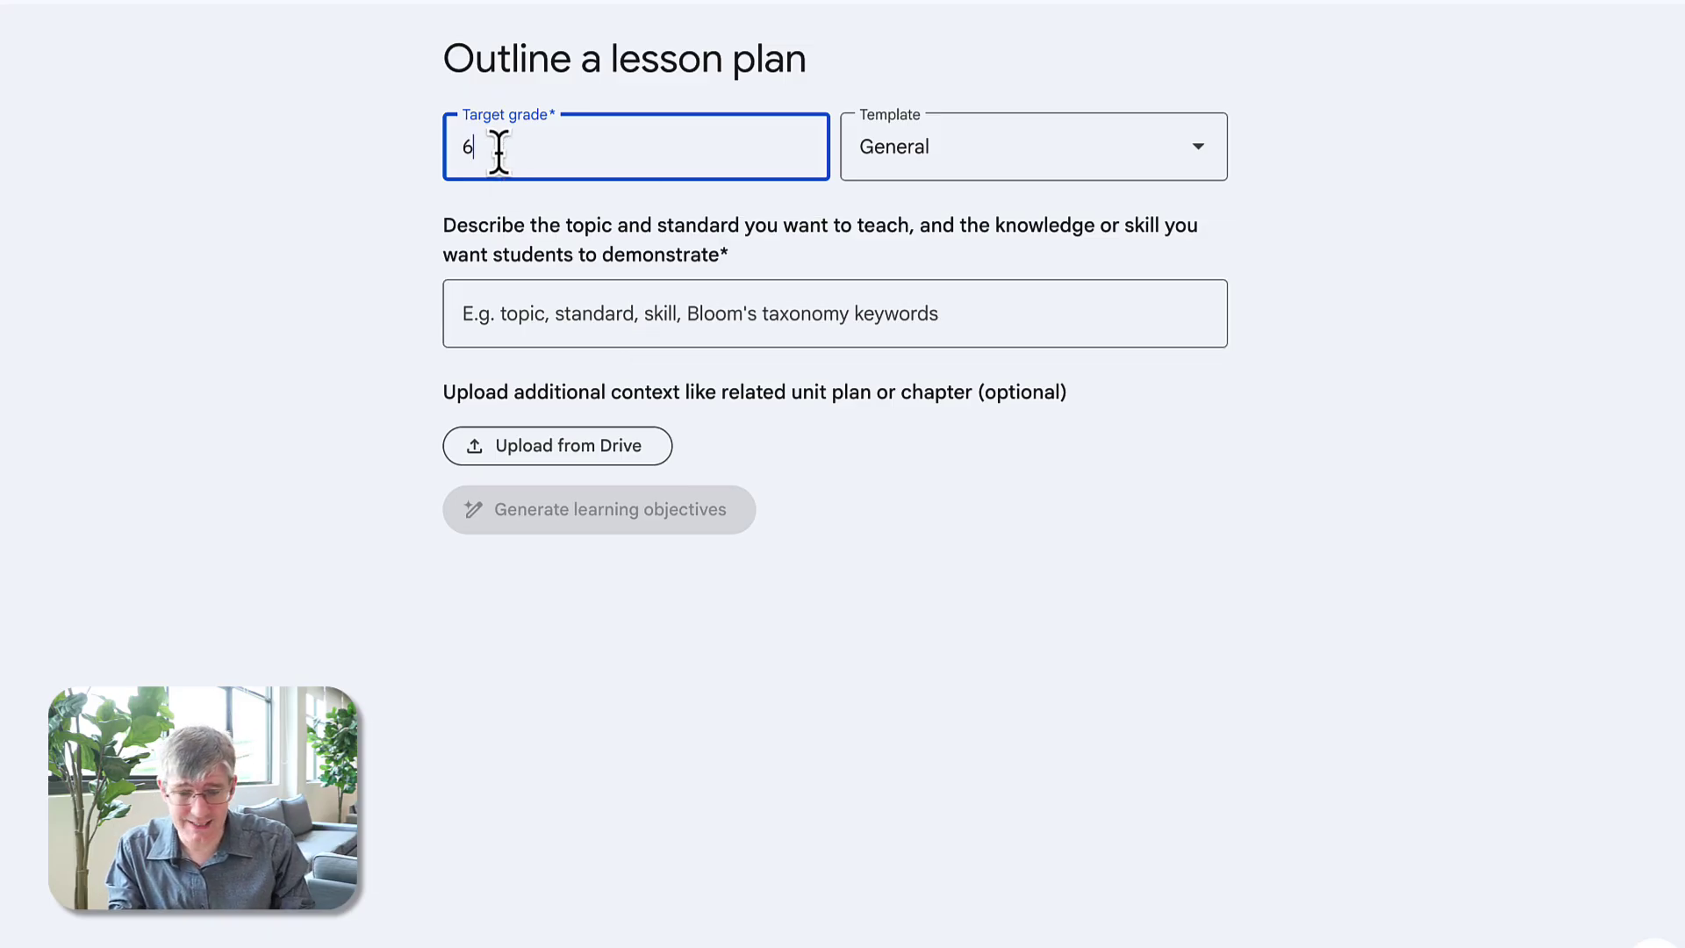
{"action": "left_click", "coordinate": [603, 316]}
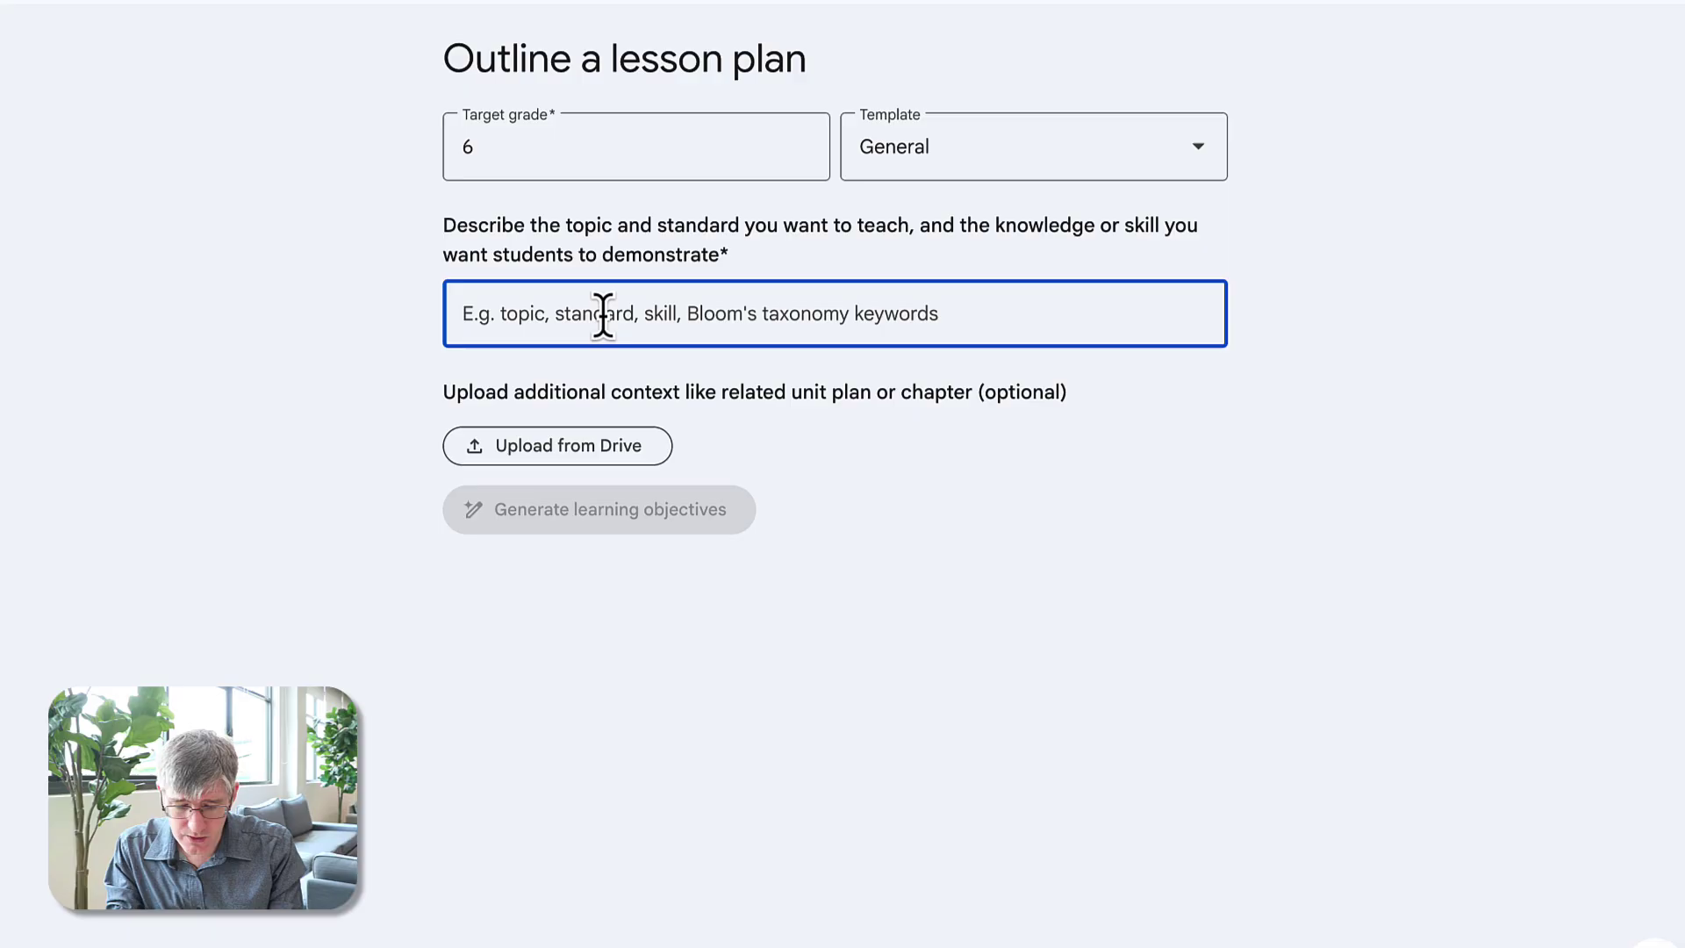
{"action": "type", "text": "key people "}
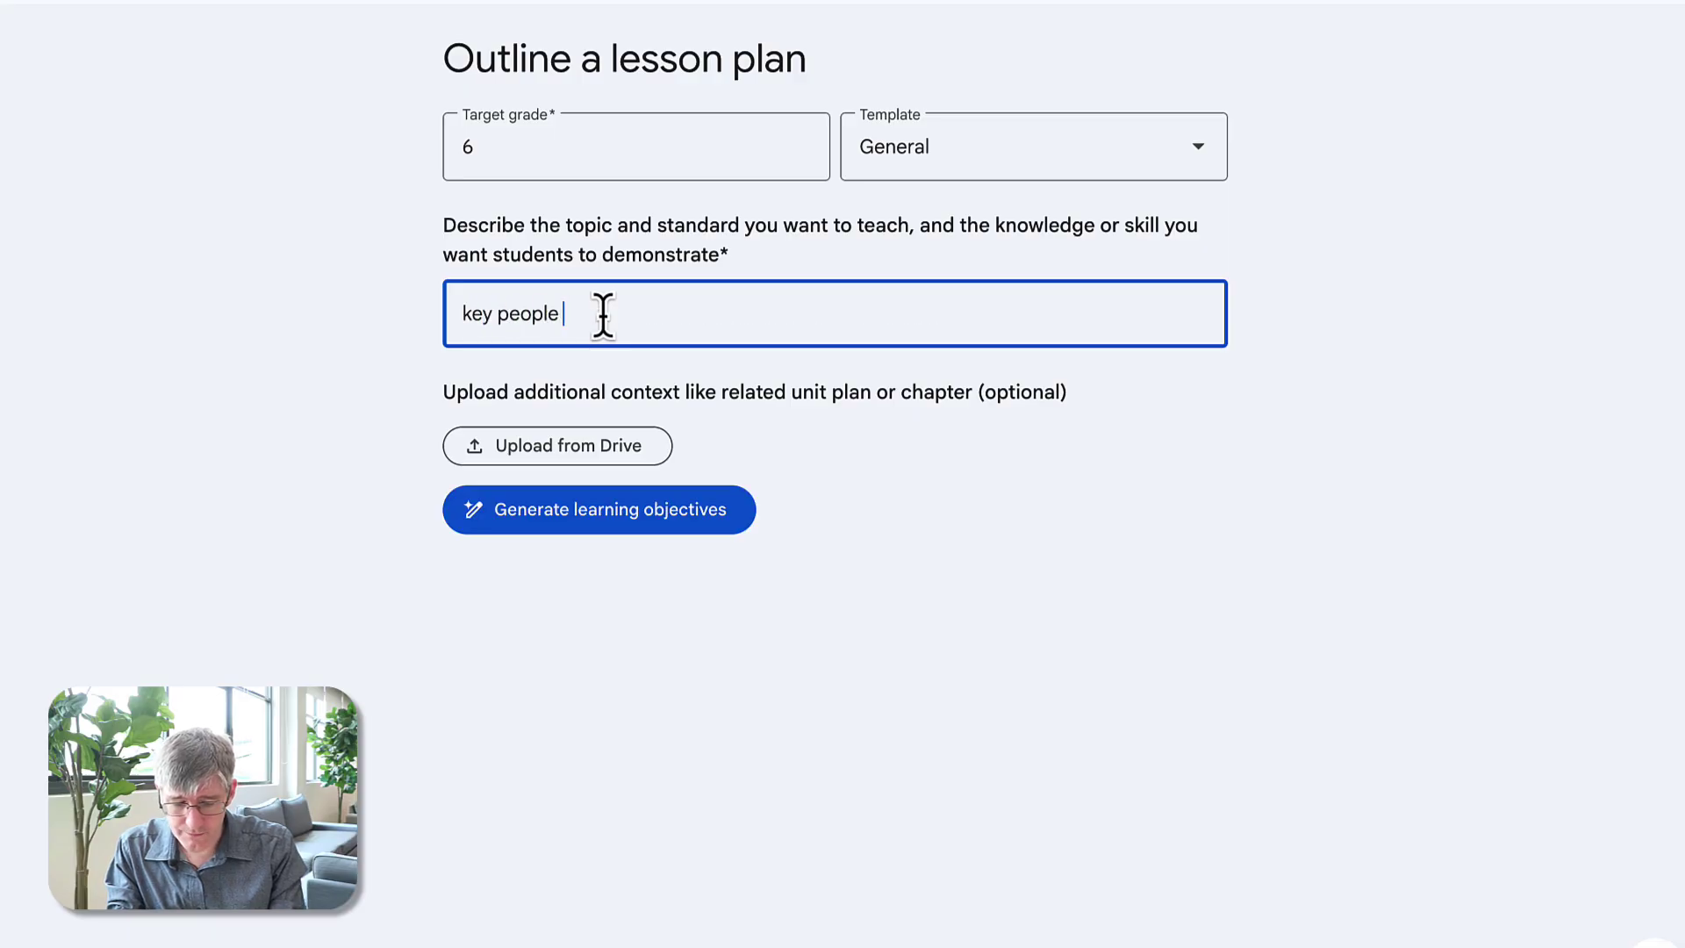
{"action": "type", "text": "in the history "}
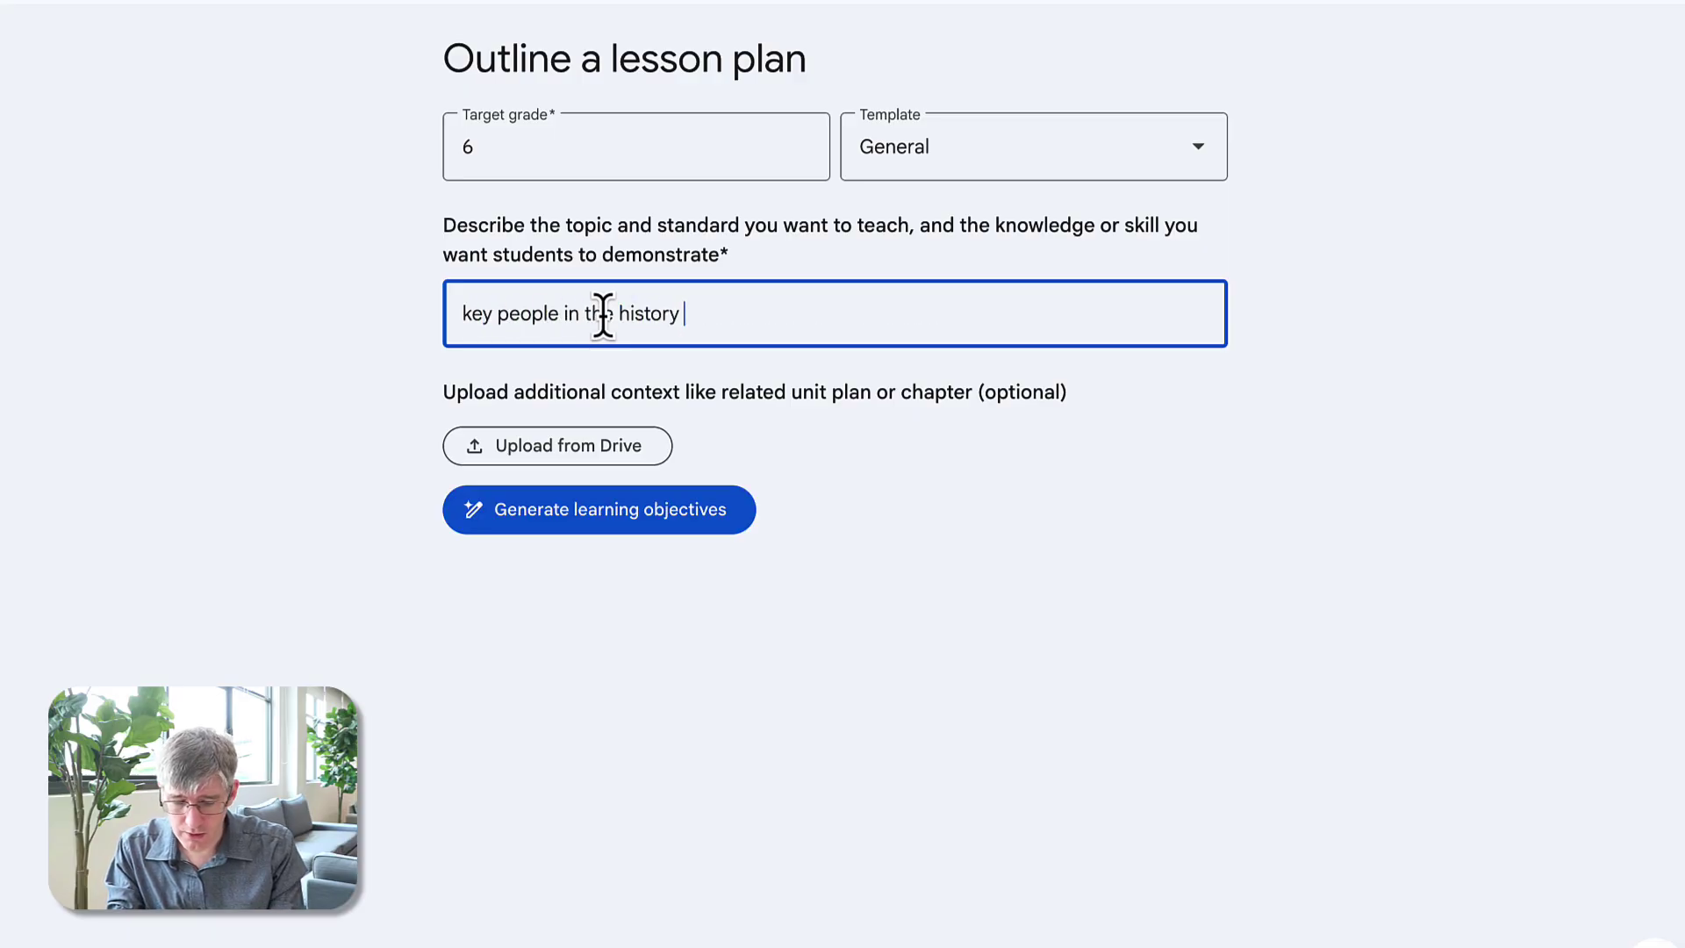
{"action": "type", "text": "of computer "}
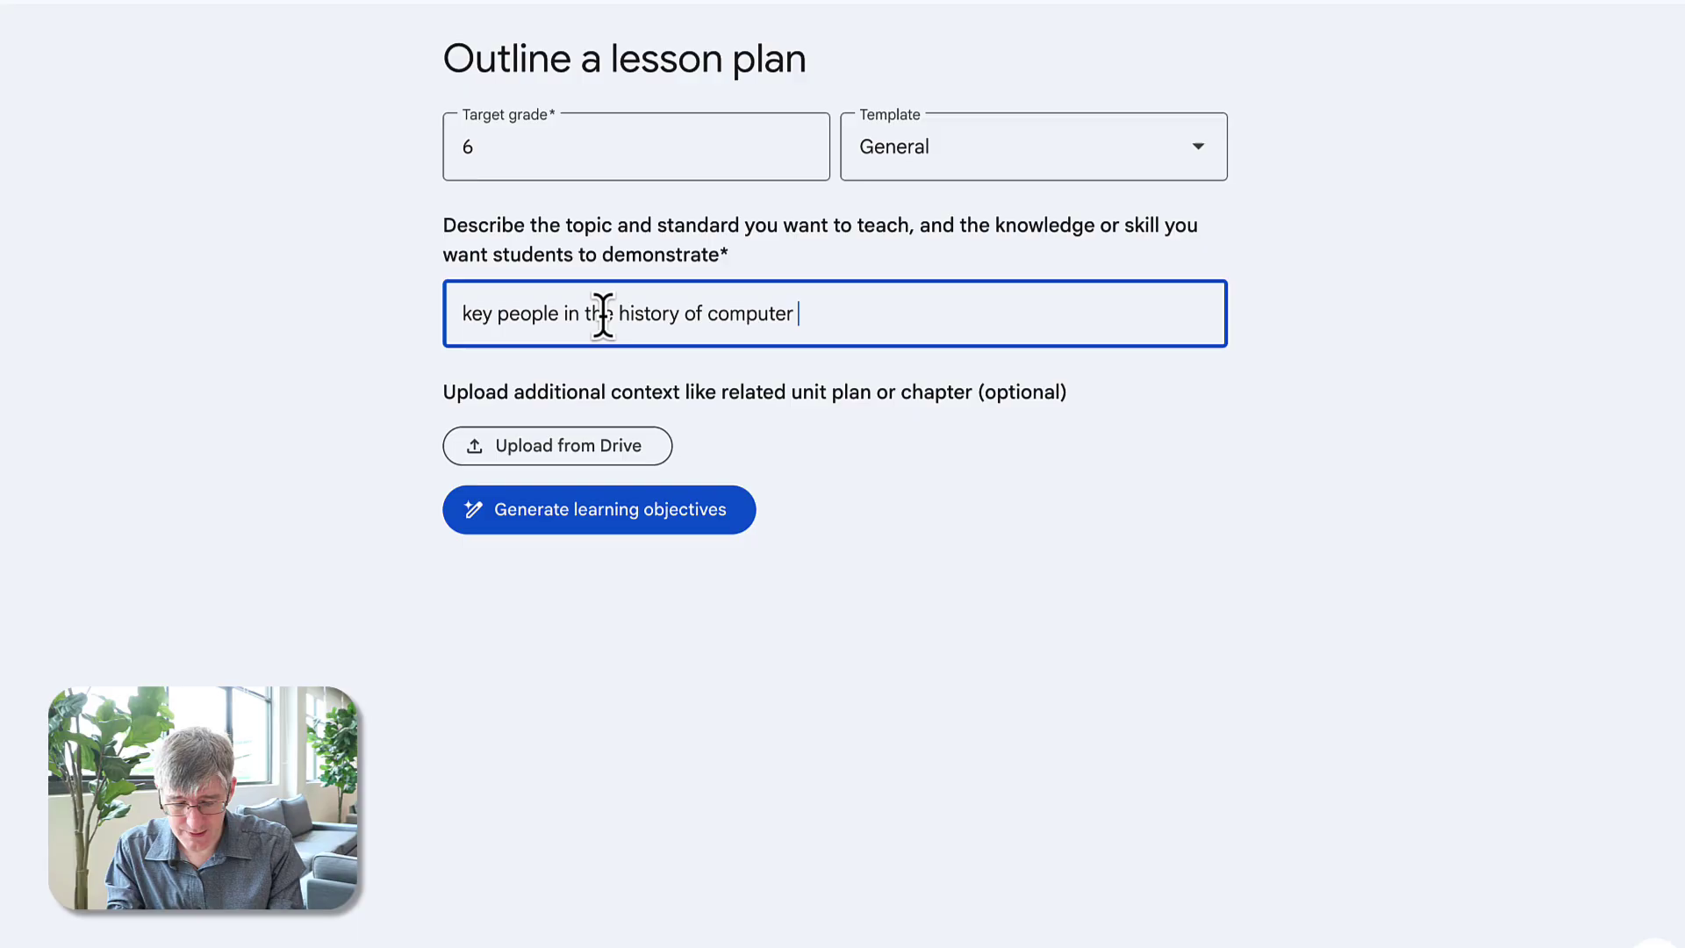
{"action": "type", "text": "science,"}
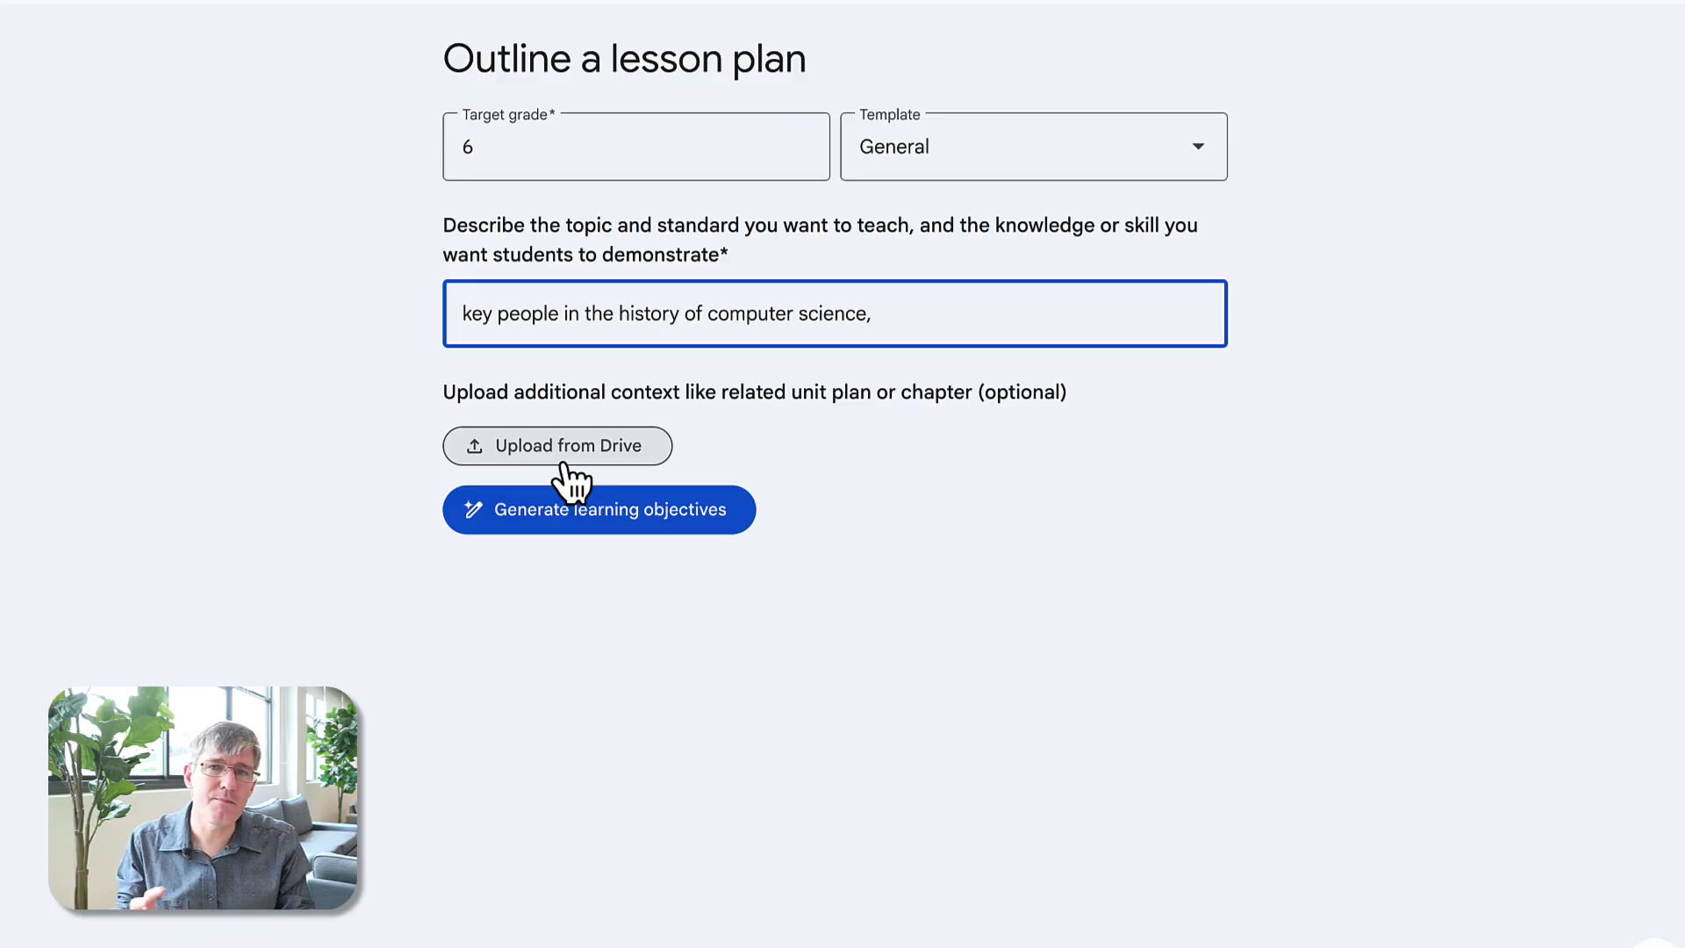
- Generate learning objectives and edit them to three key individuals and two major achievements each
{"action": "left_click", "coordinate": [612, 520]}
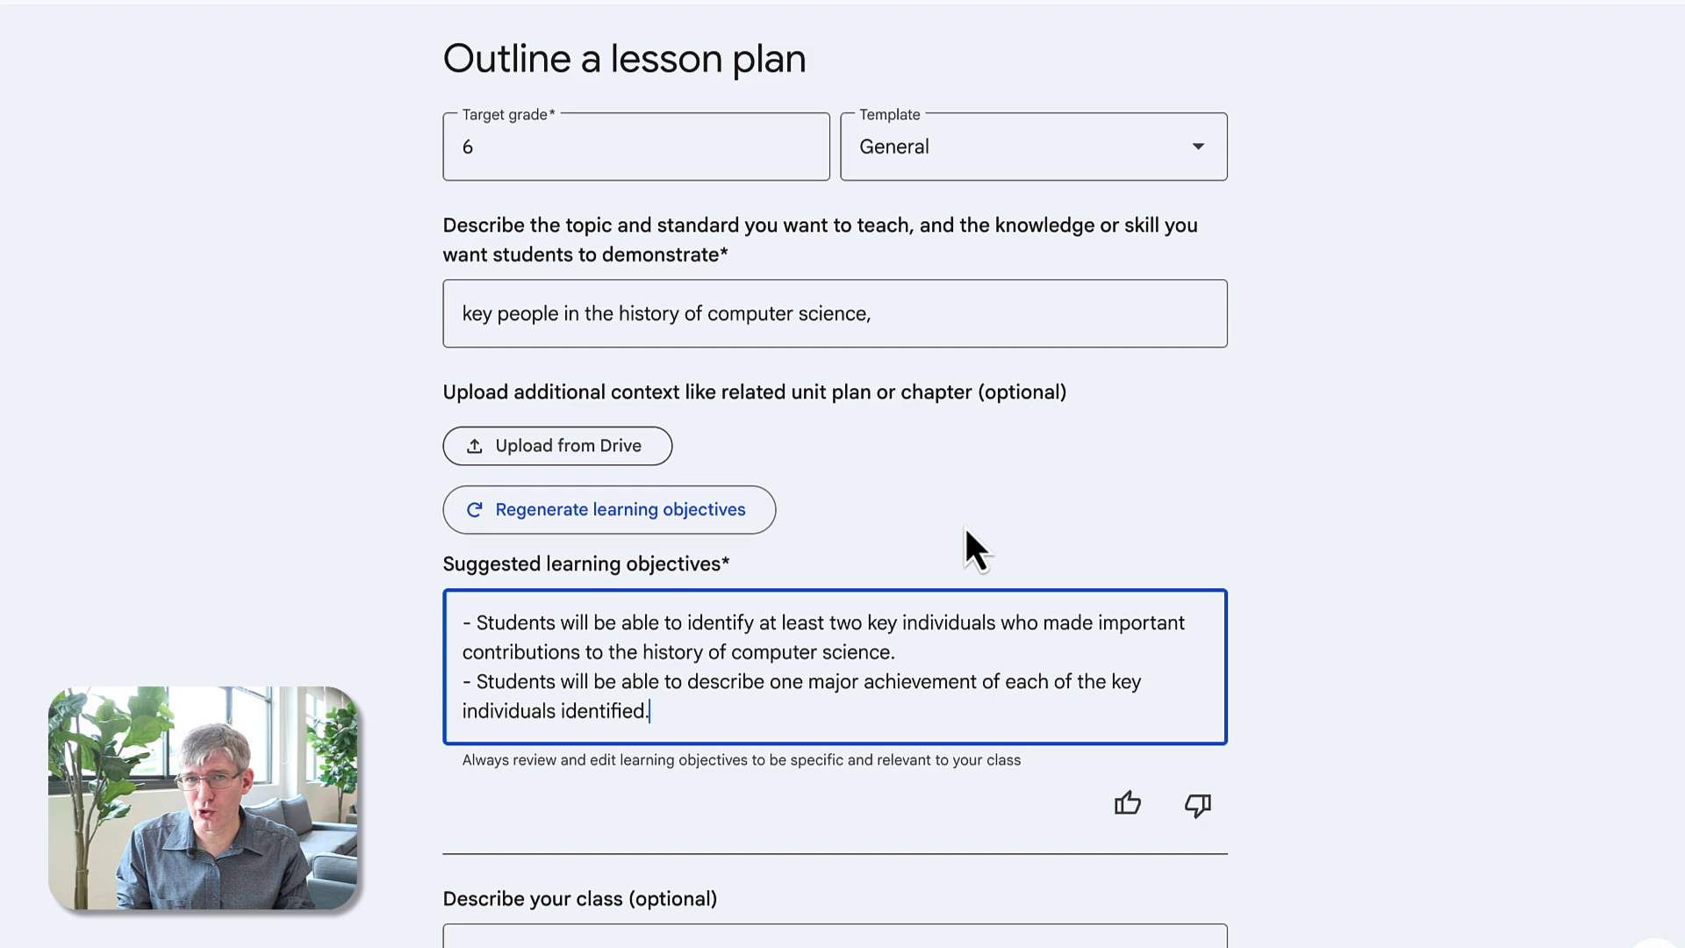
{"action": "scroll", "coordinate": [964, 524], "scroll_direction": "down", "scroll_amount": 1}
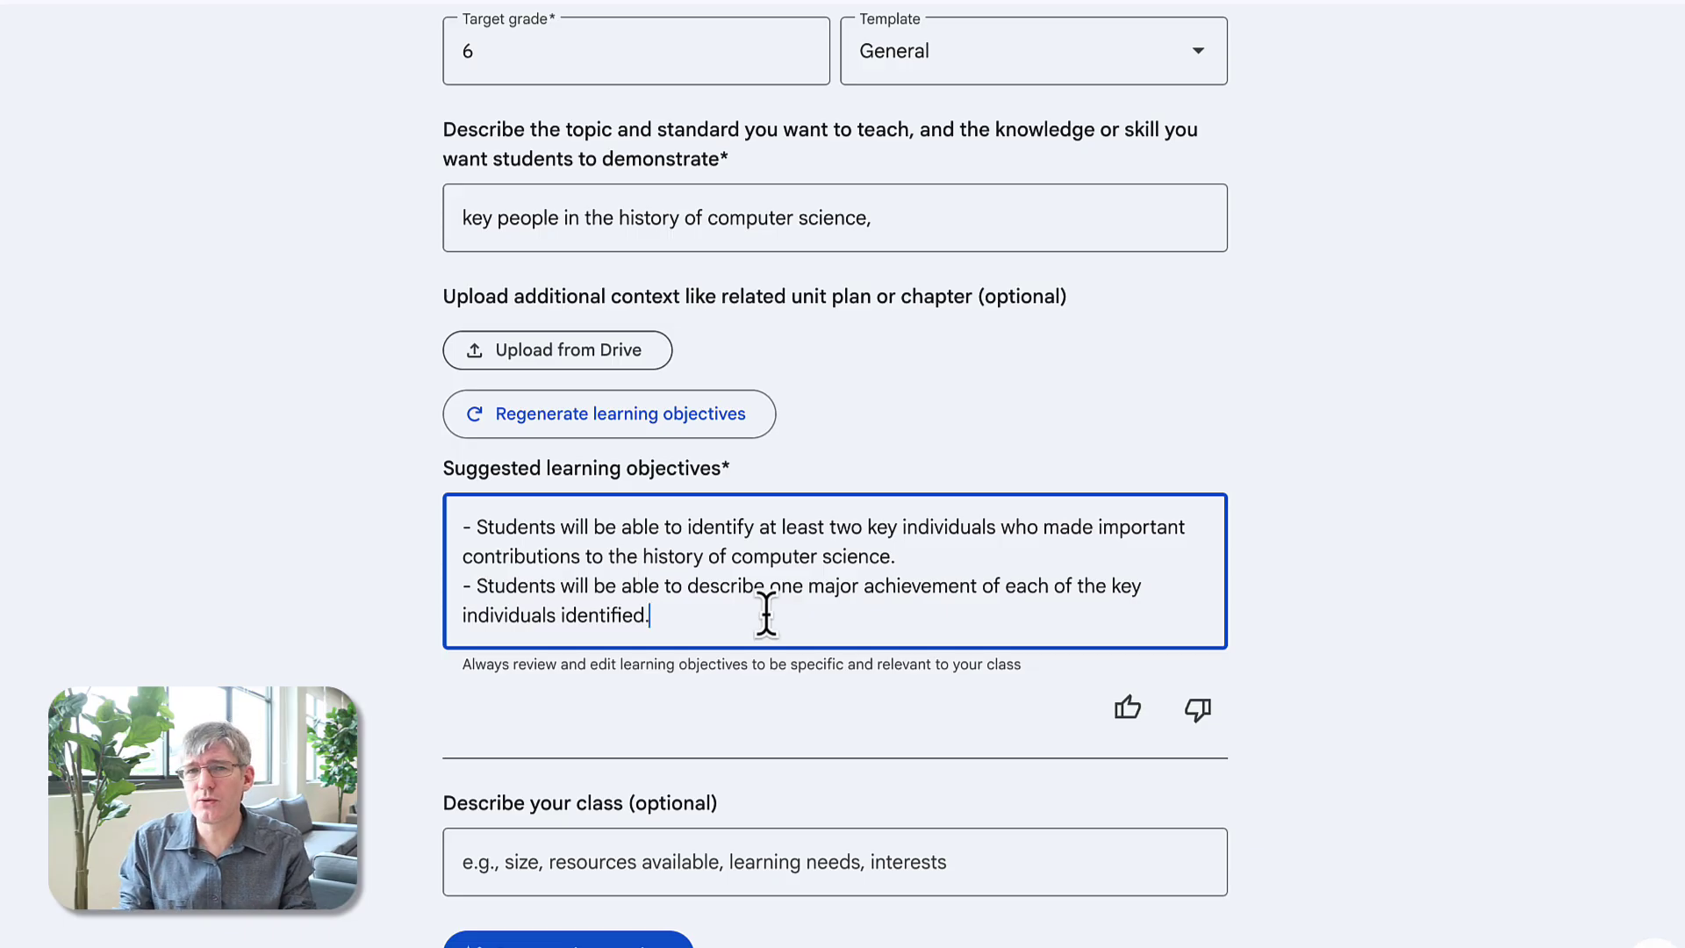
{"action": "double_click", "coordinate": [847, 529]}
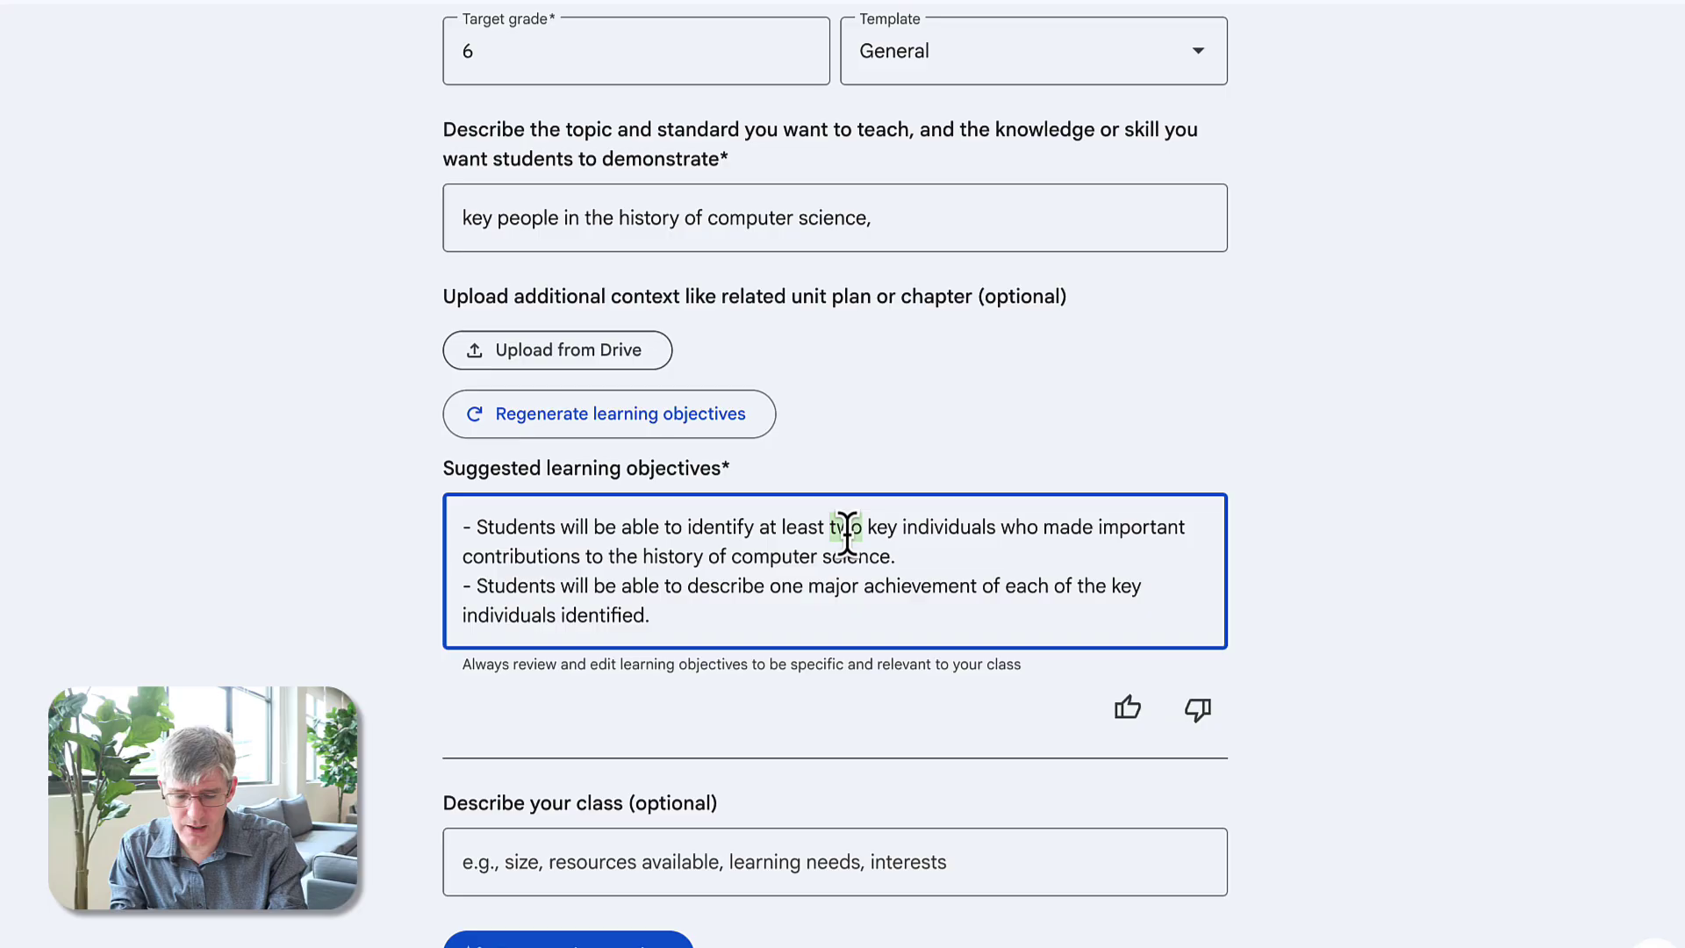
{"action": "type", "text": "three"}
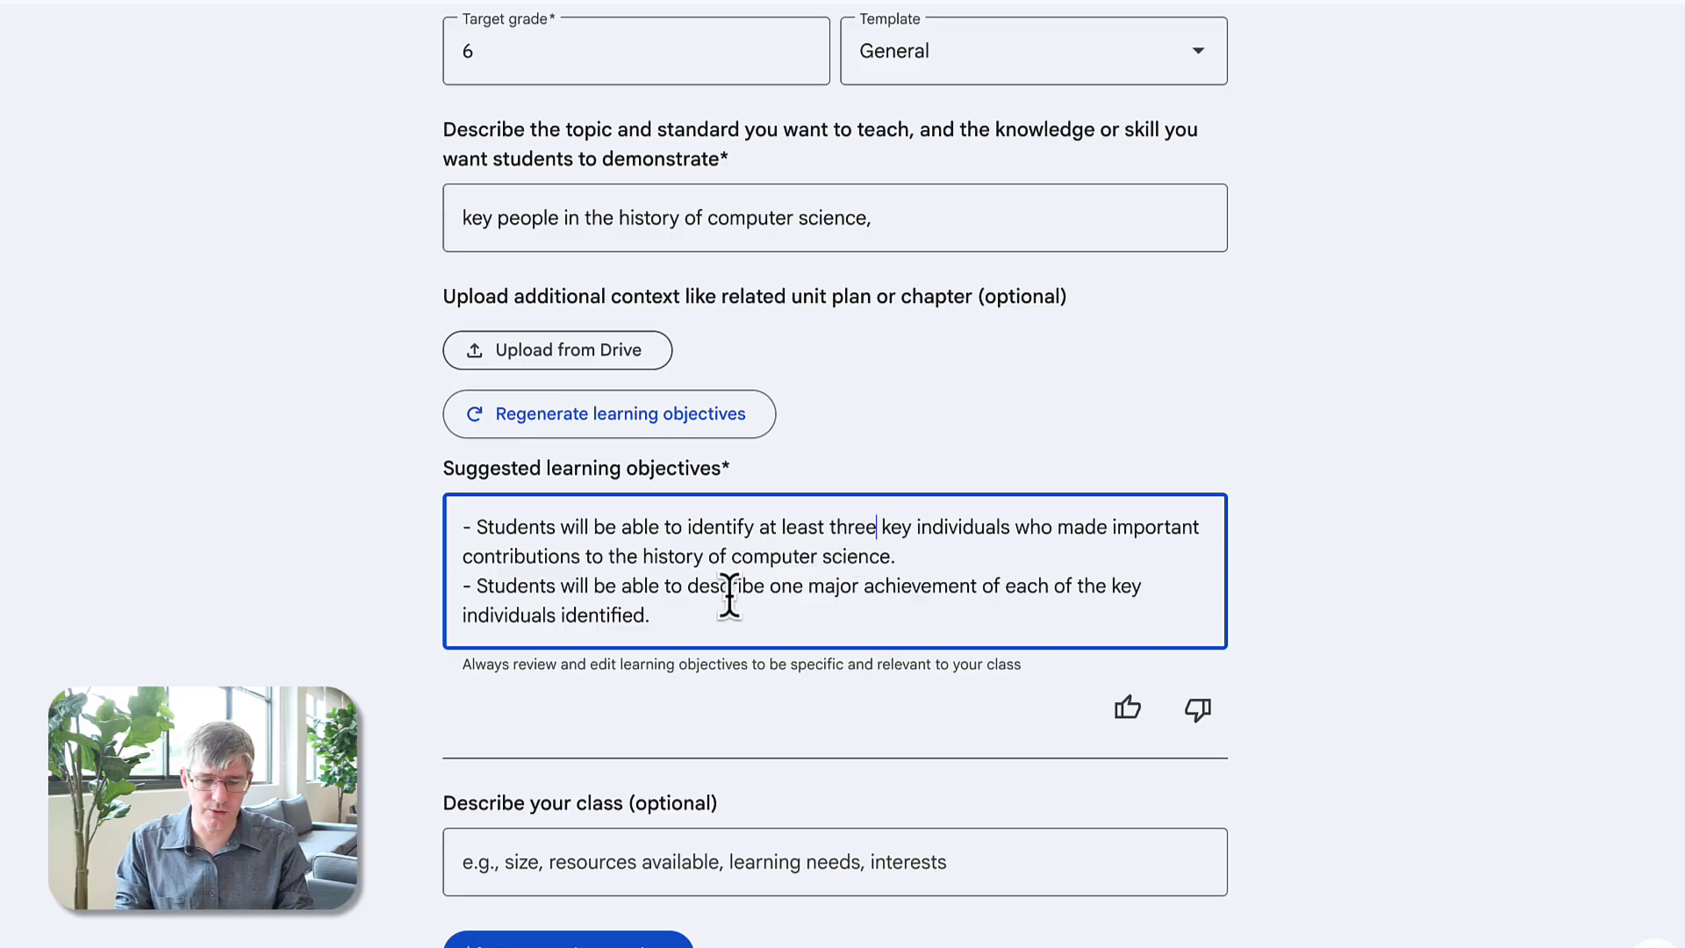
{"action": "double_click", "coordinate": [787, 588]}
{"action": "type", "text": "two"}
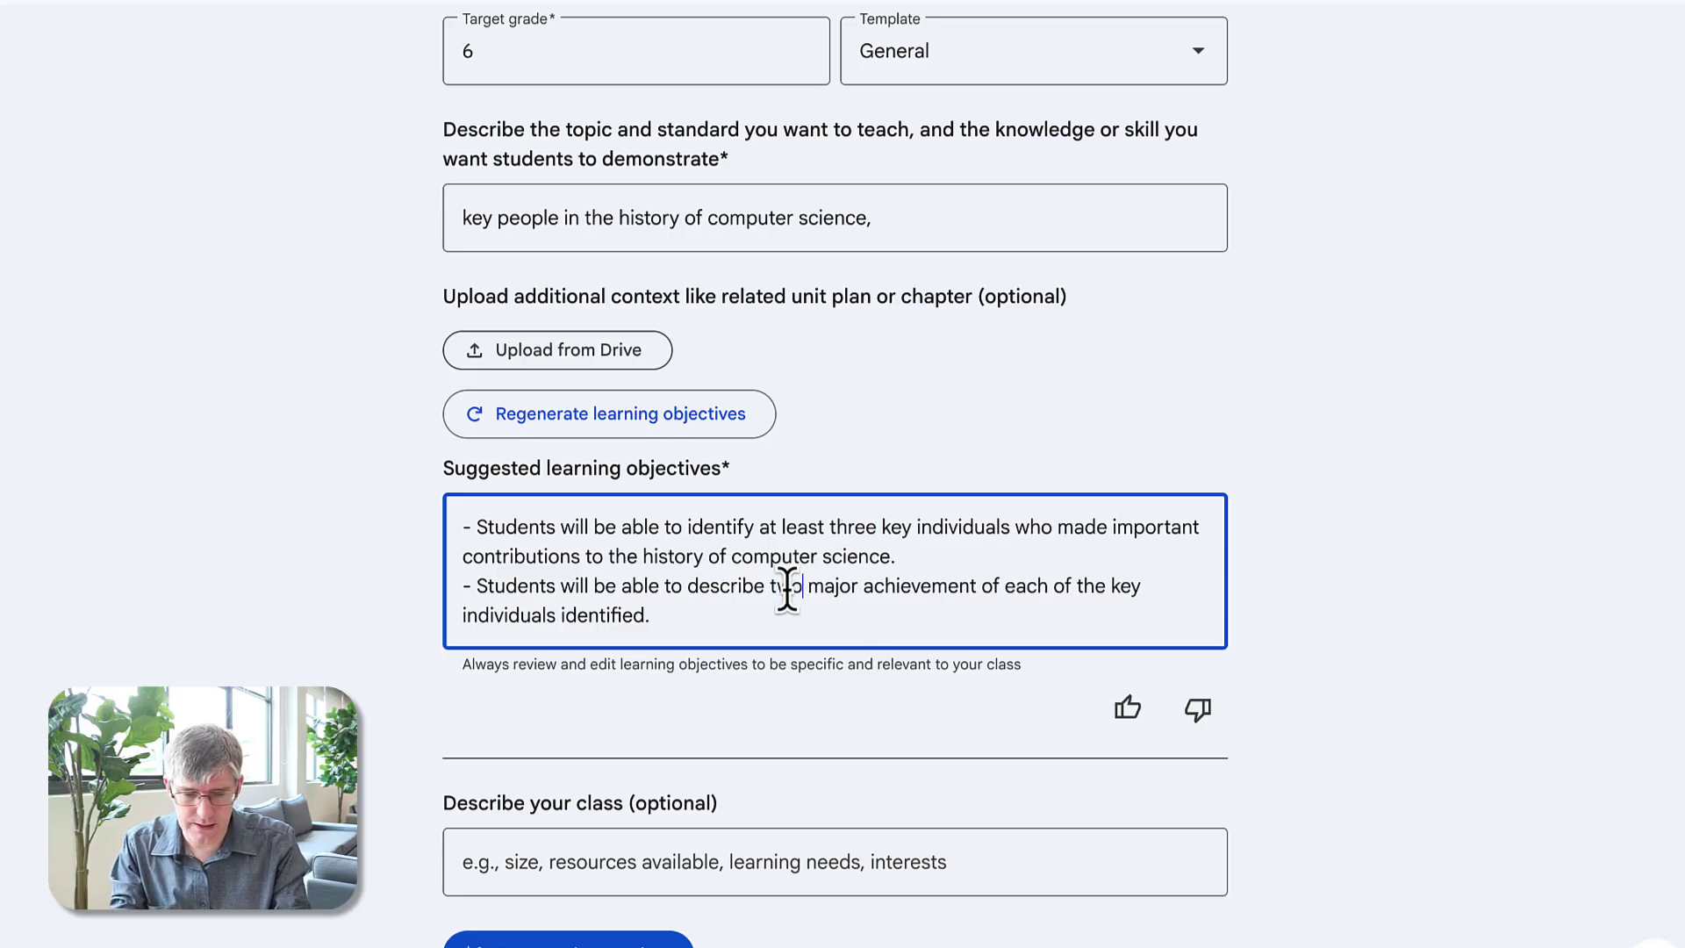
{"action": "left_click", "coordinate": [975, 585]}
{"action": "type", "text": "s"}
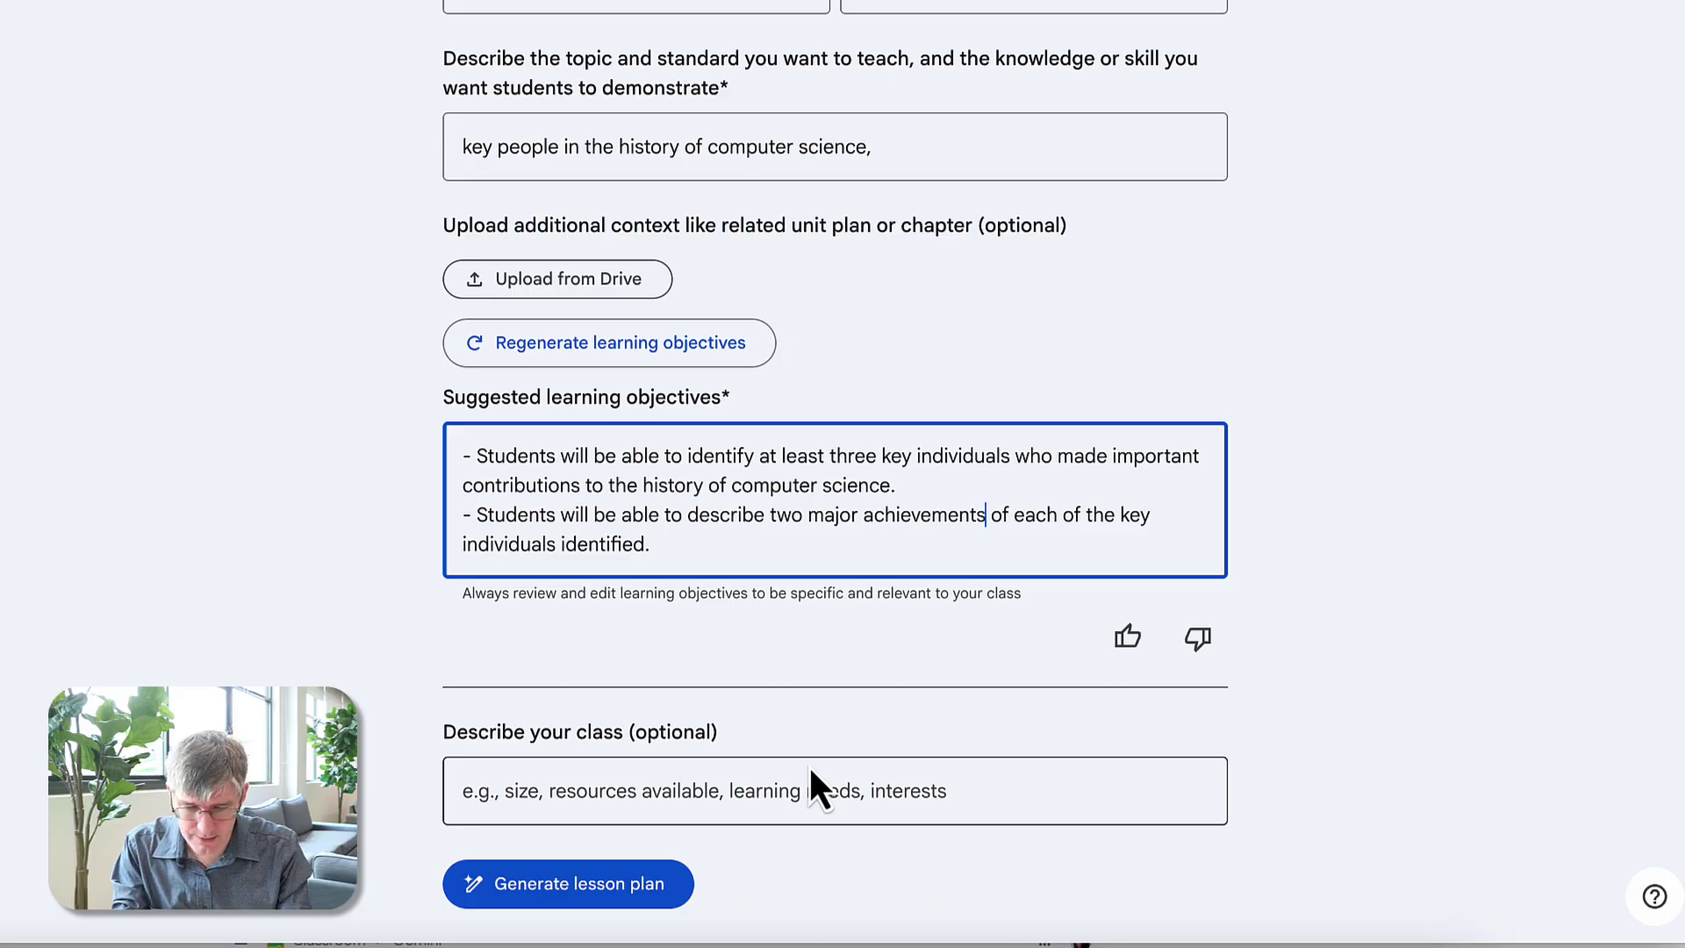
- Describe the class as mostly EAL learners with Windows computers, Mac suites and about 20 students
{"action": "left_click", "coordinate": [787, 783]}
{"action": "type", "text": "ther maj"}
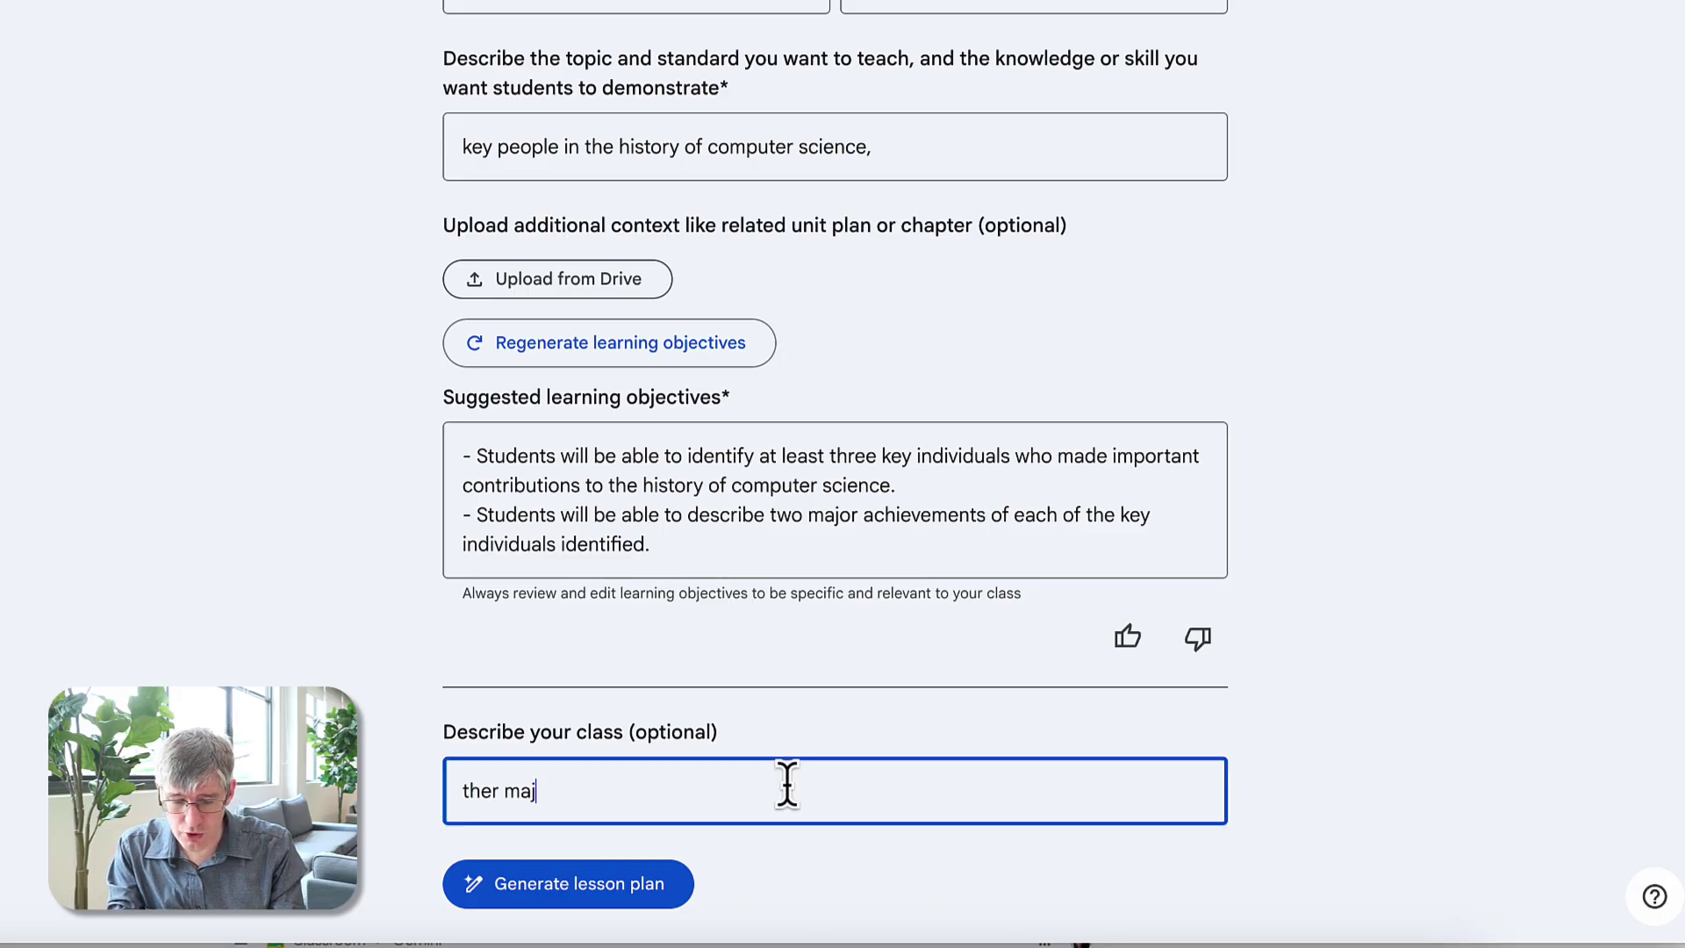
{"action": "type", "text": "ority of studen"}
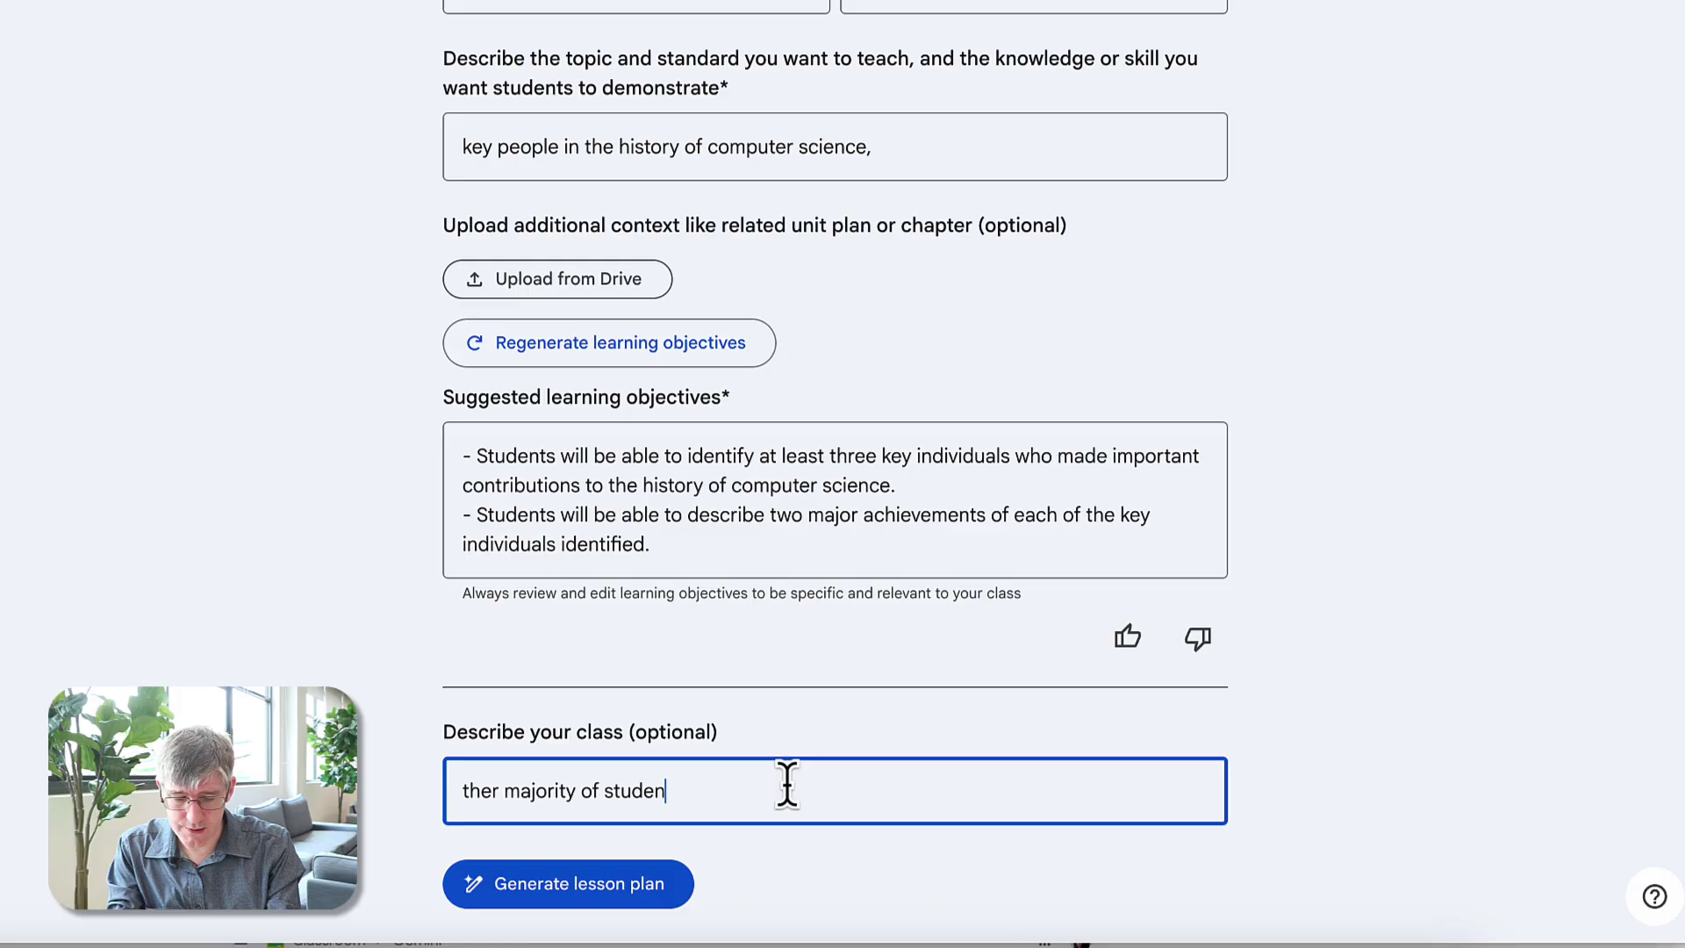
{"action": "type", "text": "t are EAL lea"}
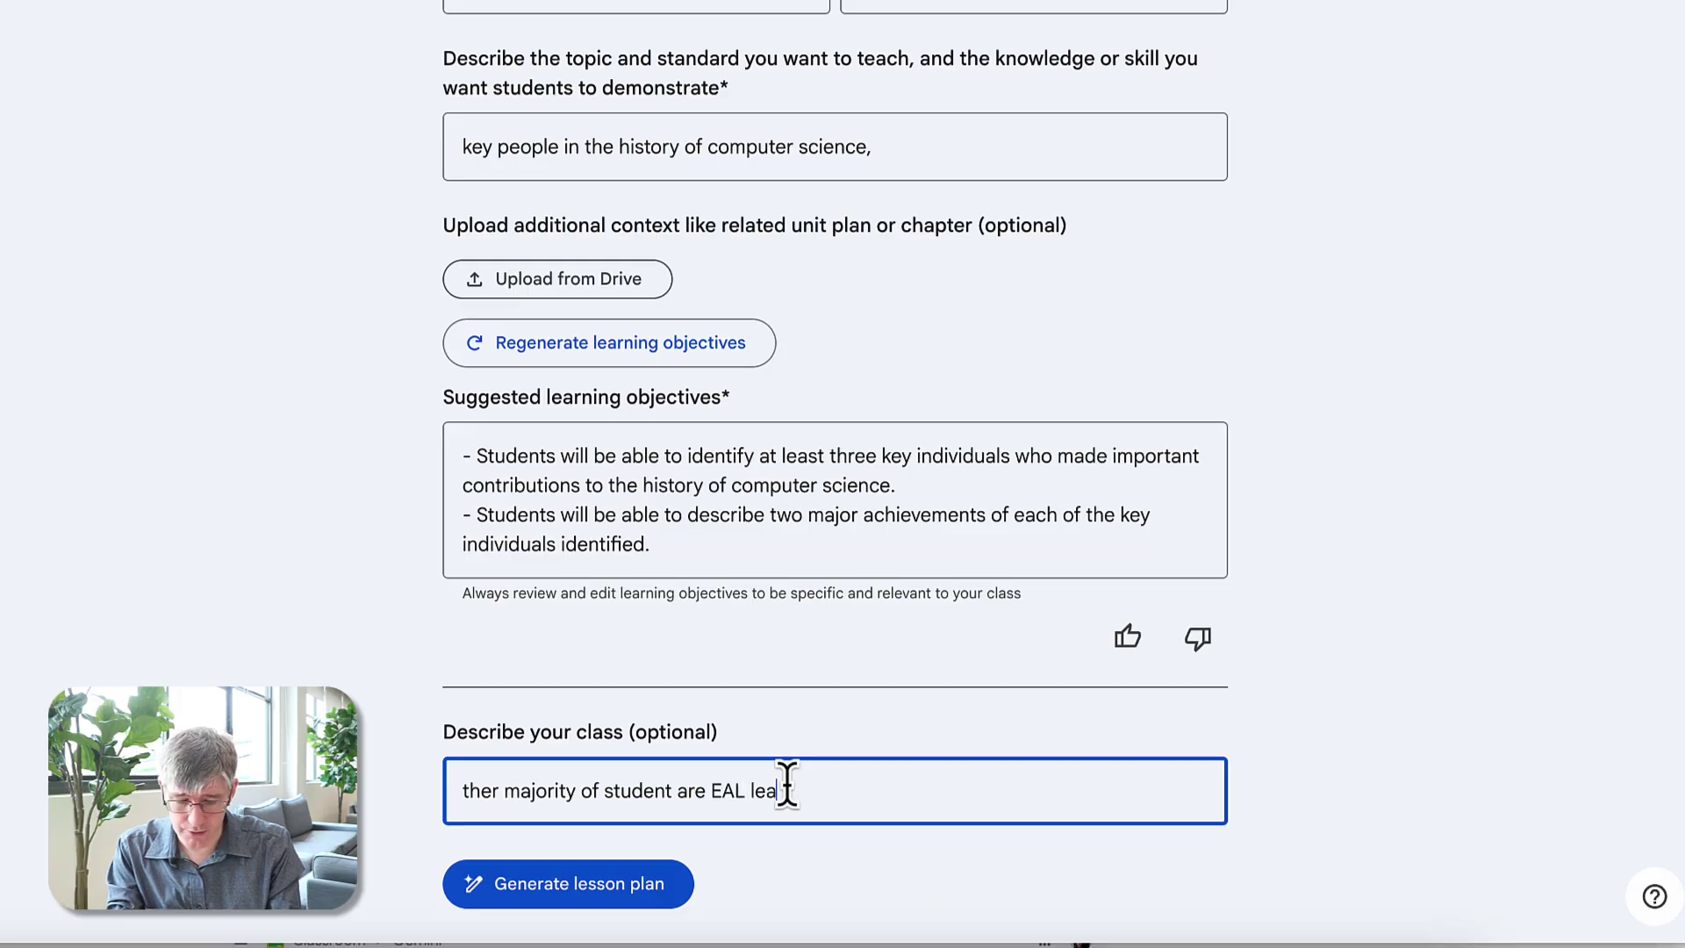
{"action": "type", "text": "rners, we"}
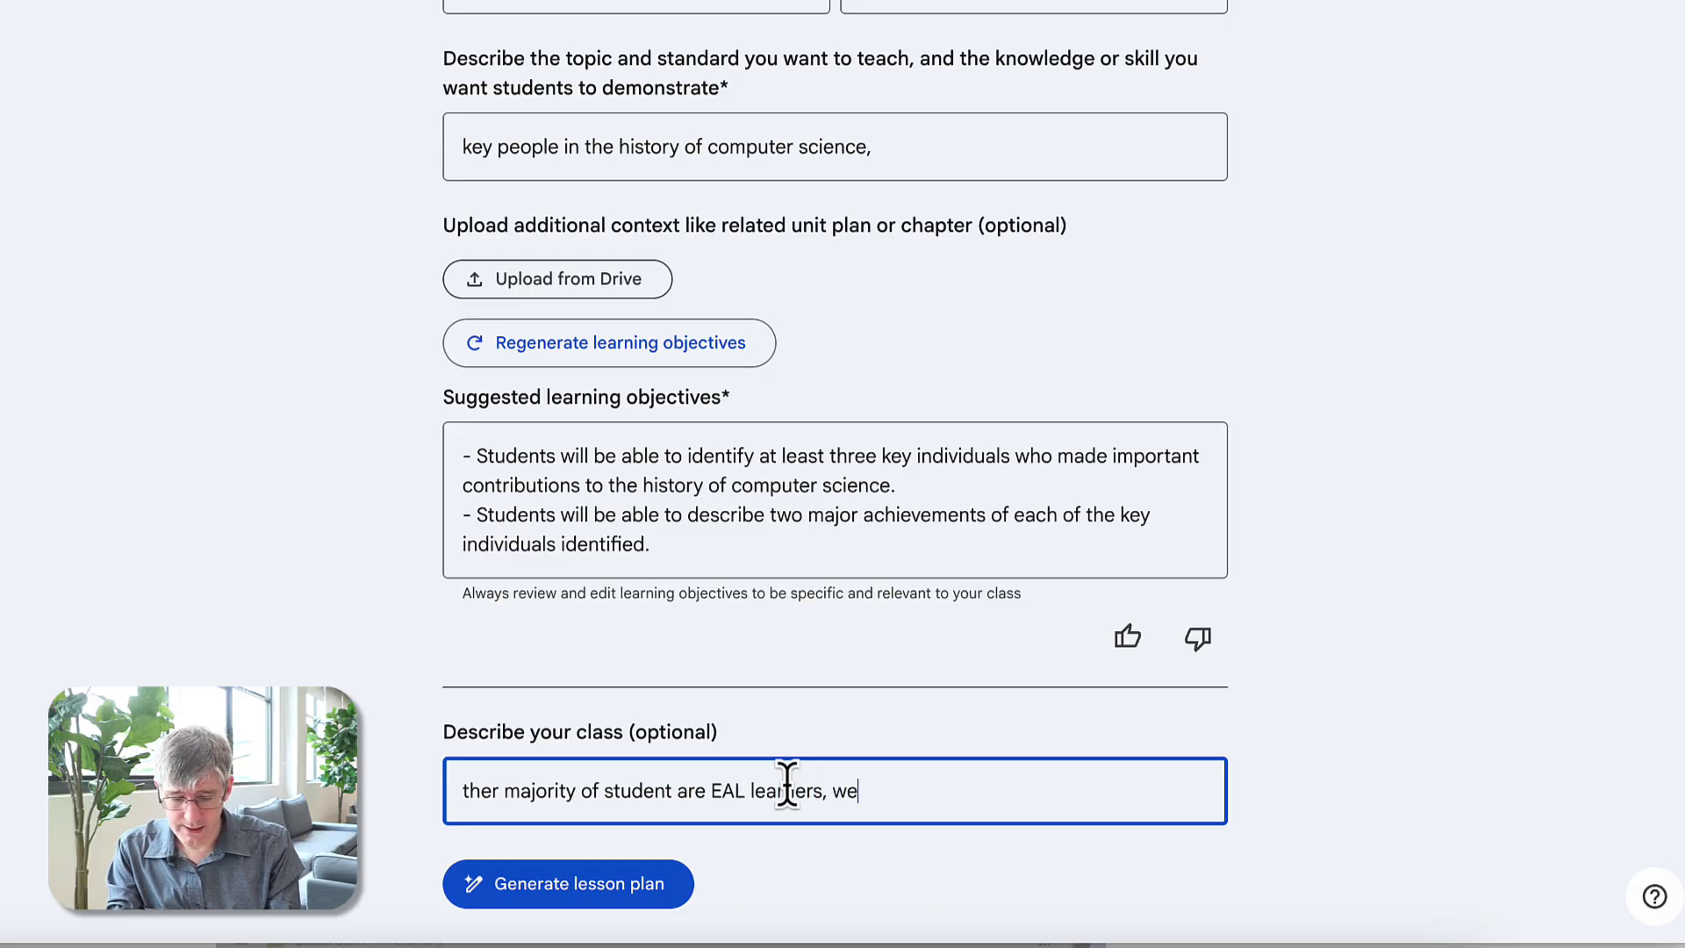
{"action": "type", "text": " have access t"}
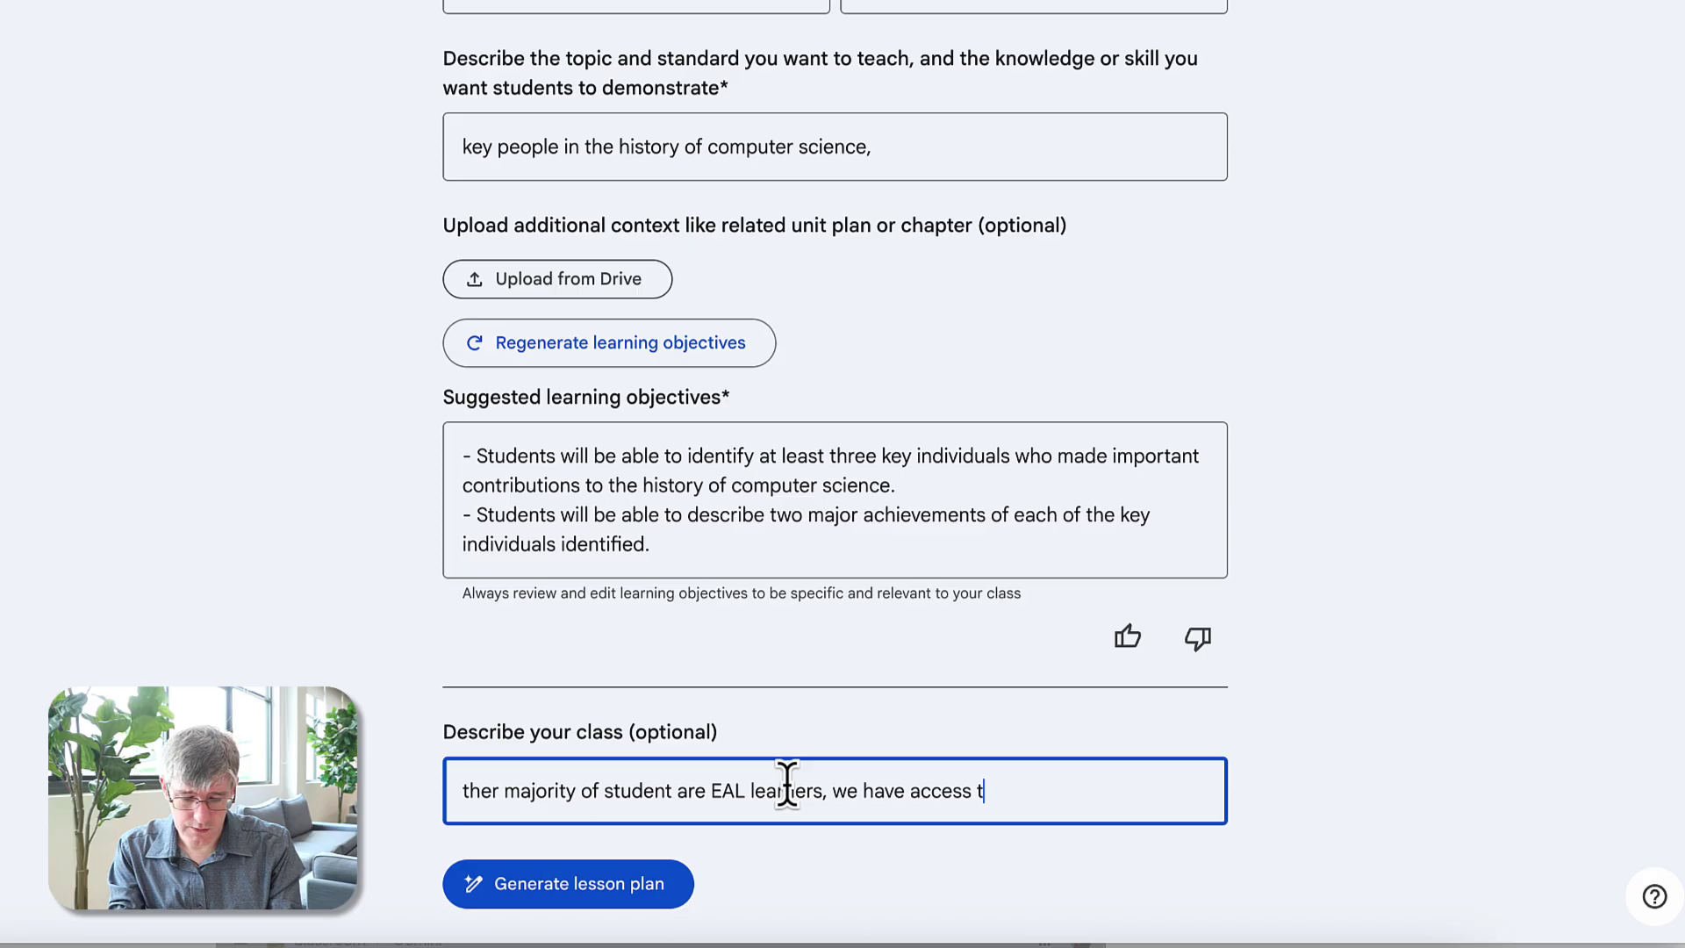
{"action": "type", "text": "o computers "}
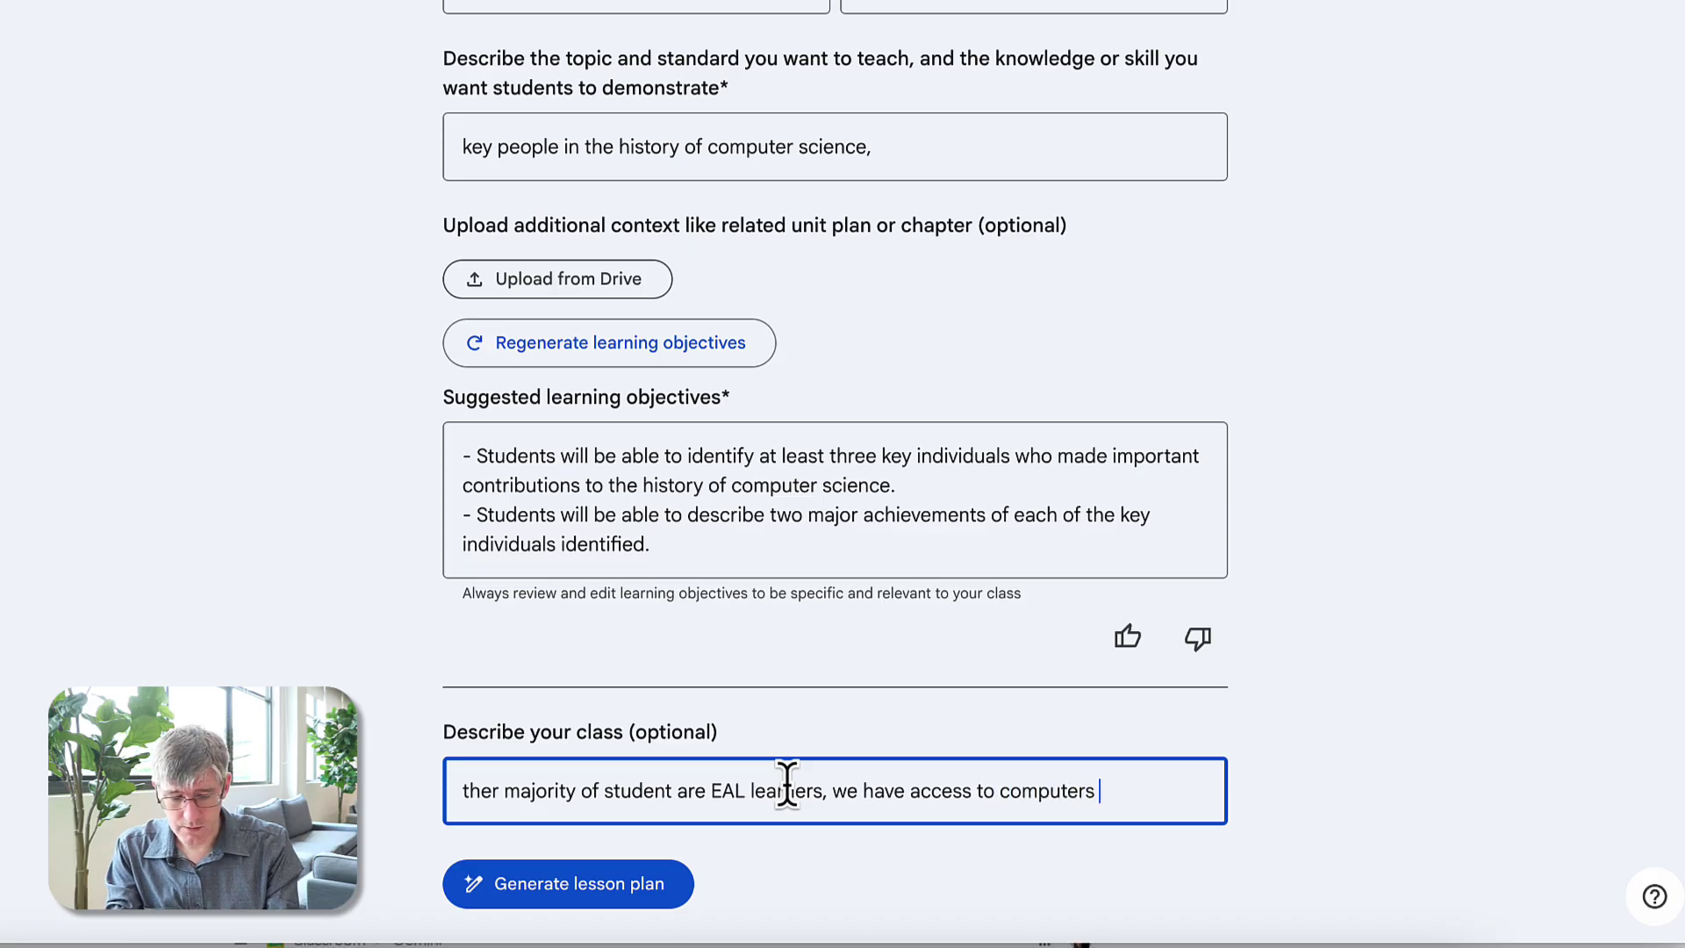
{"action": "type", "text": "(Windows"}
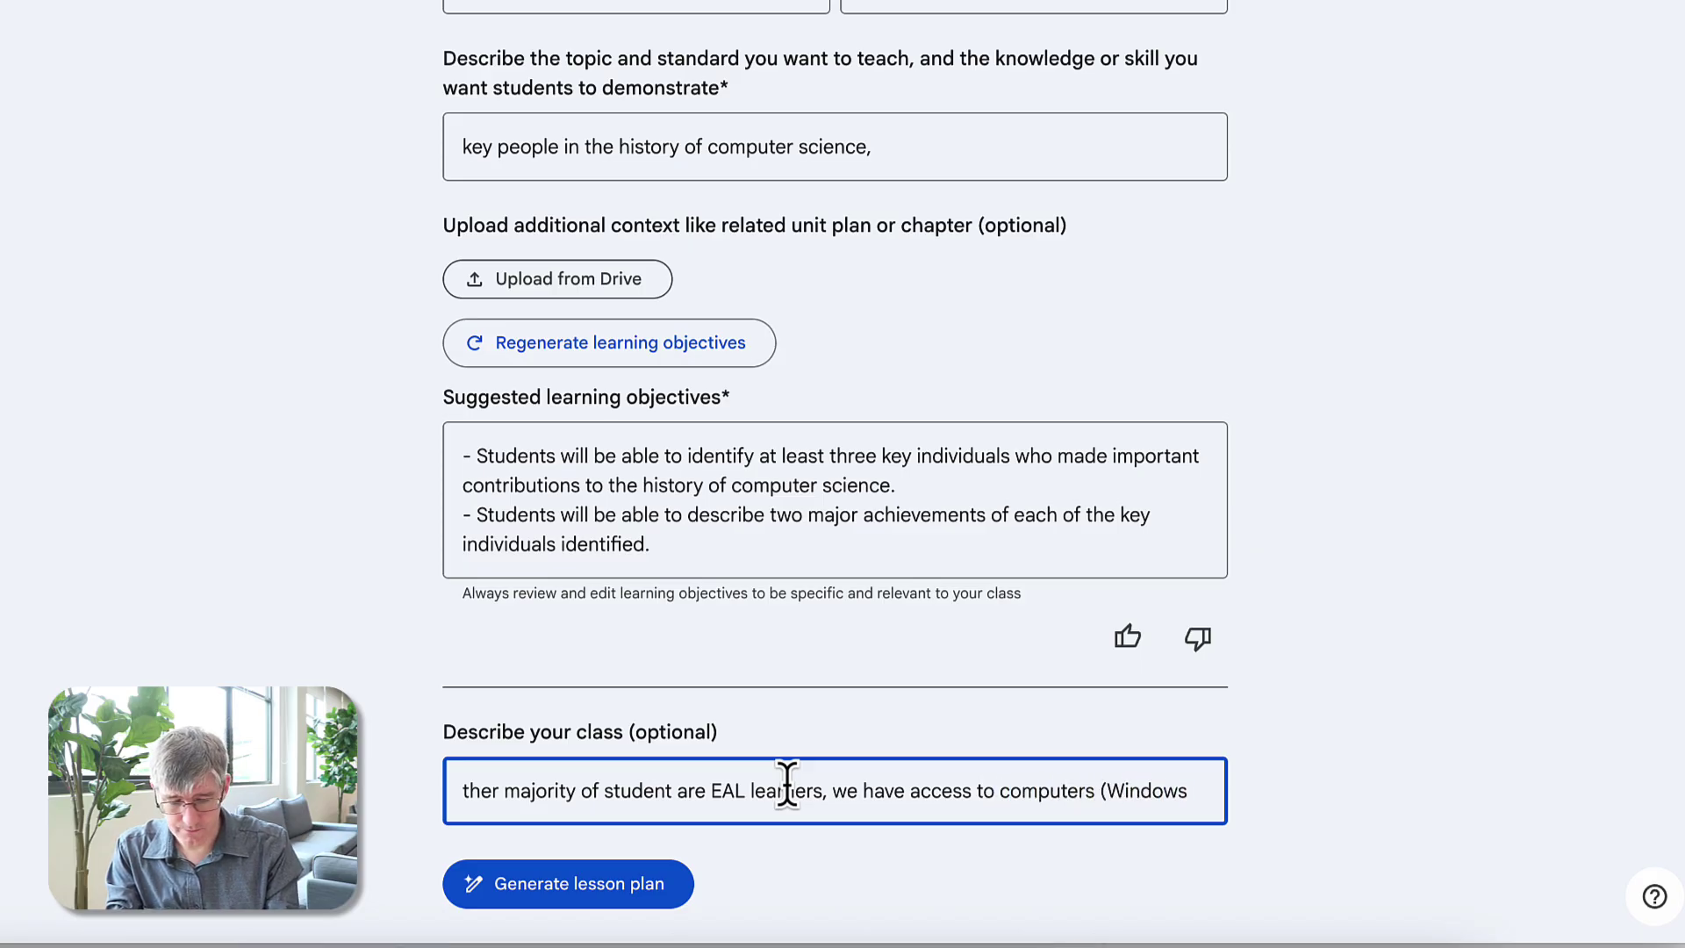
{"action": "type", "text": ") and"}
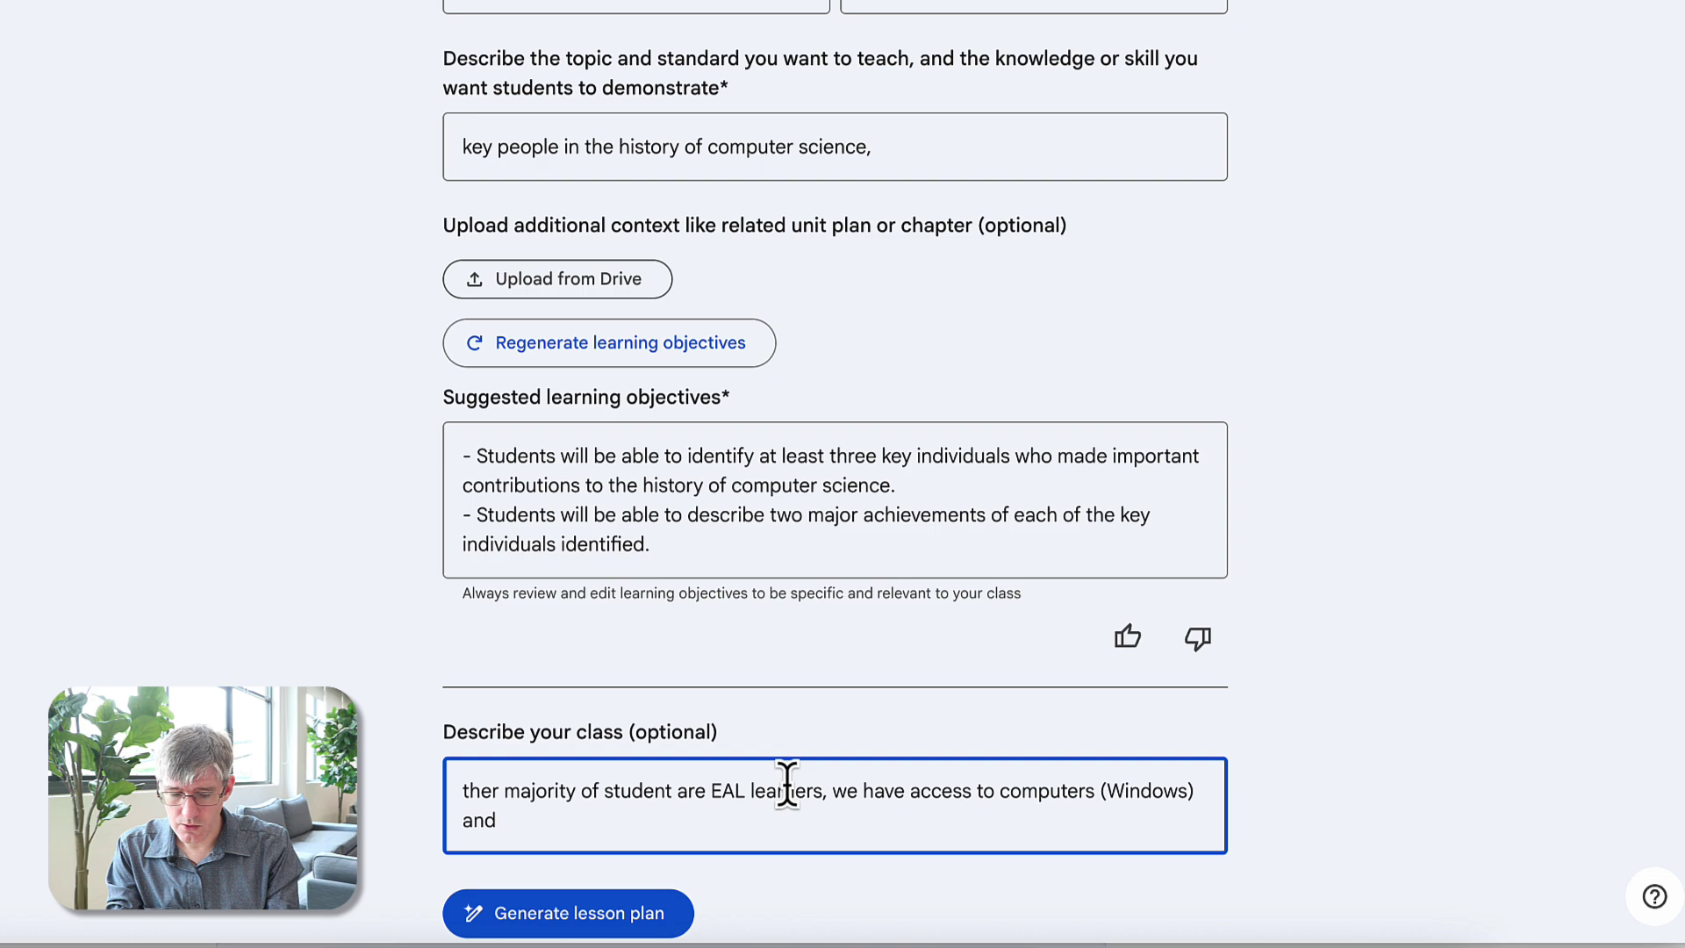
{"action": "type", "text": " also"}
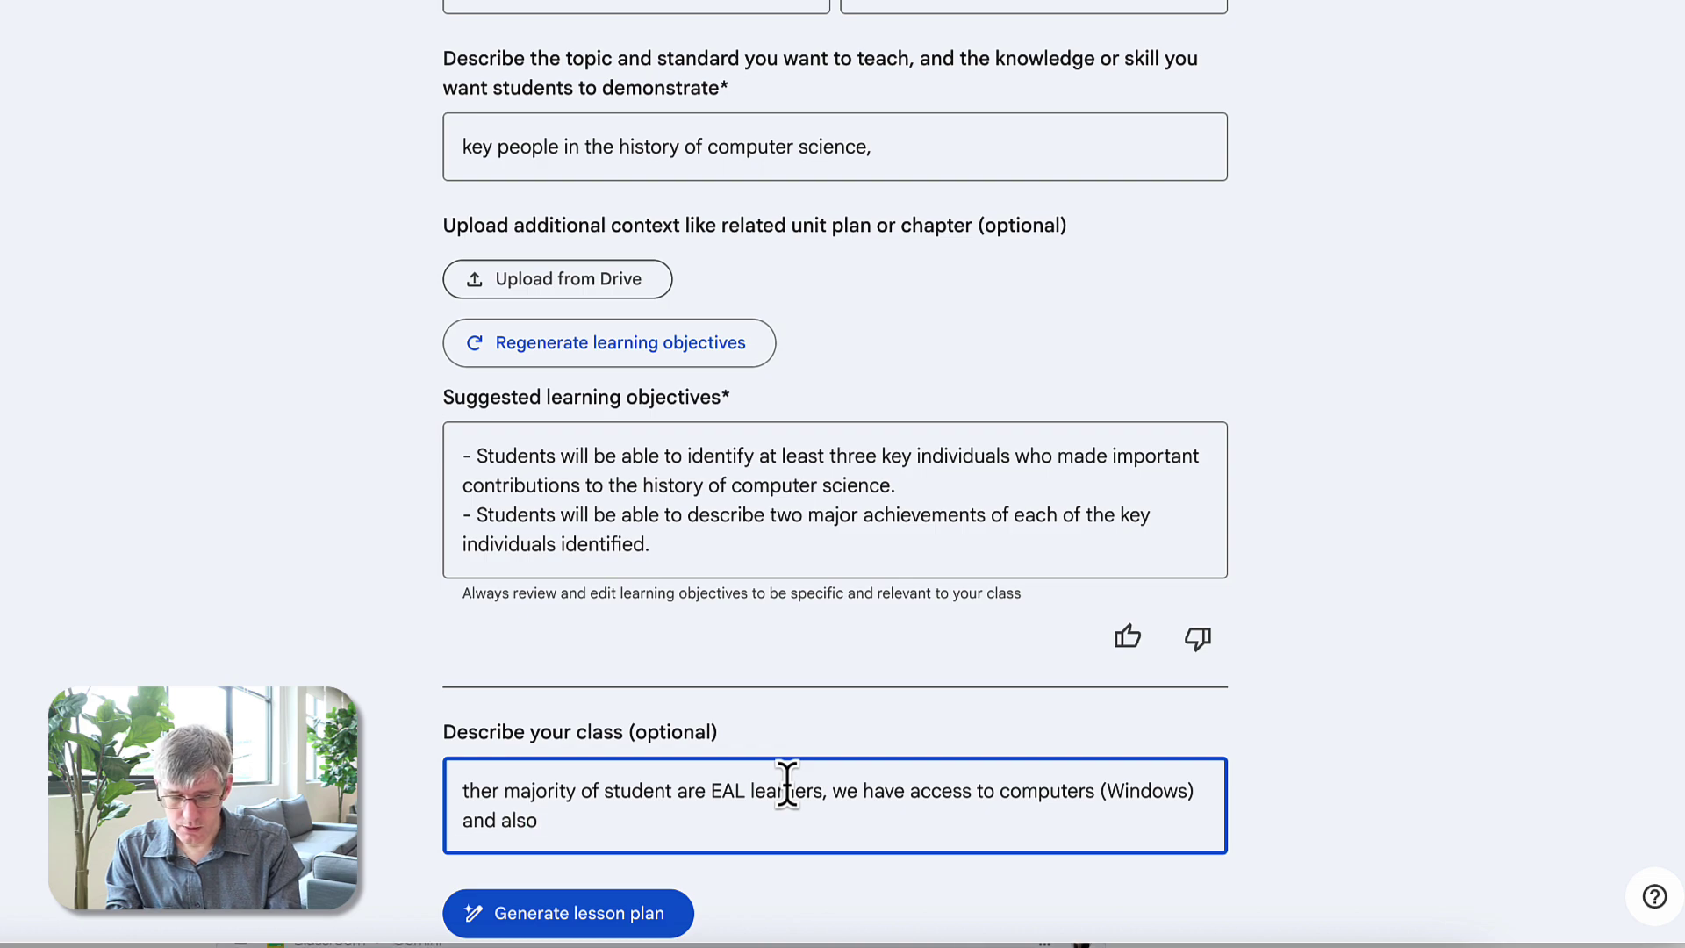
{"action": "type", "text": " mac sui"}
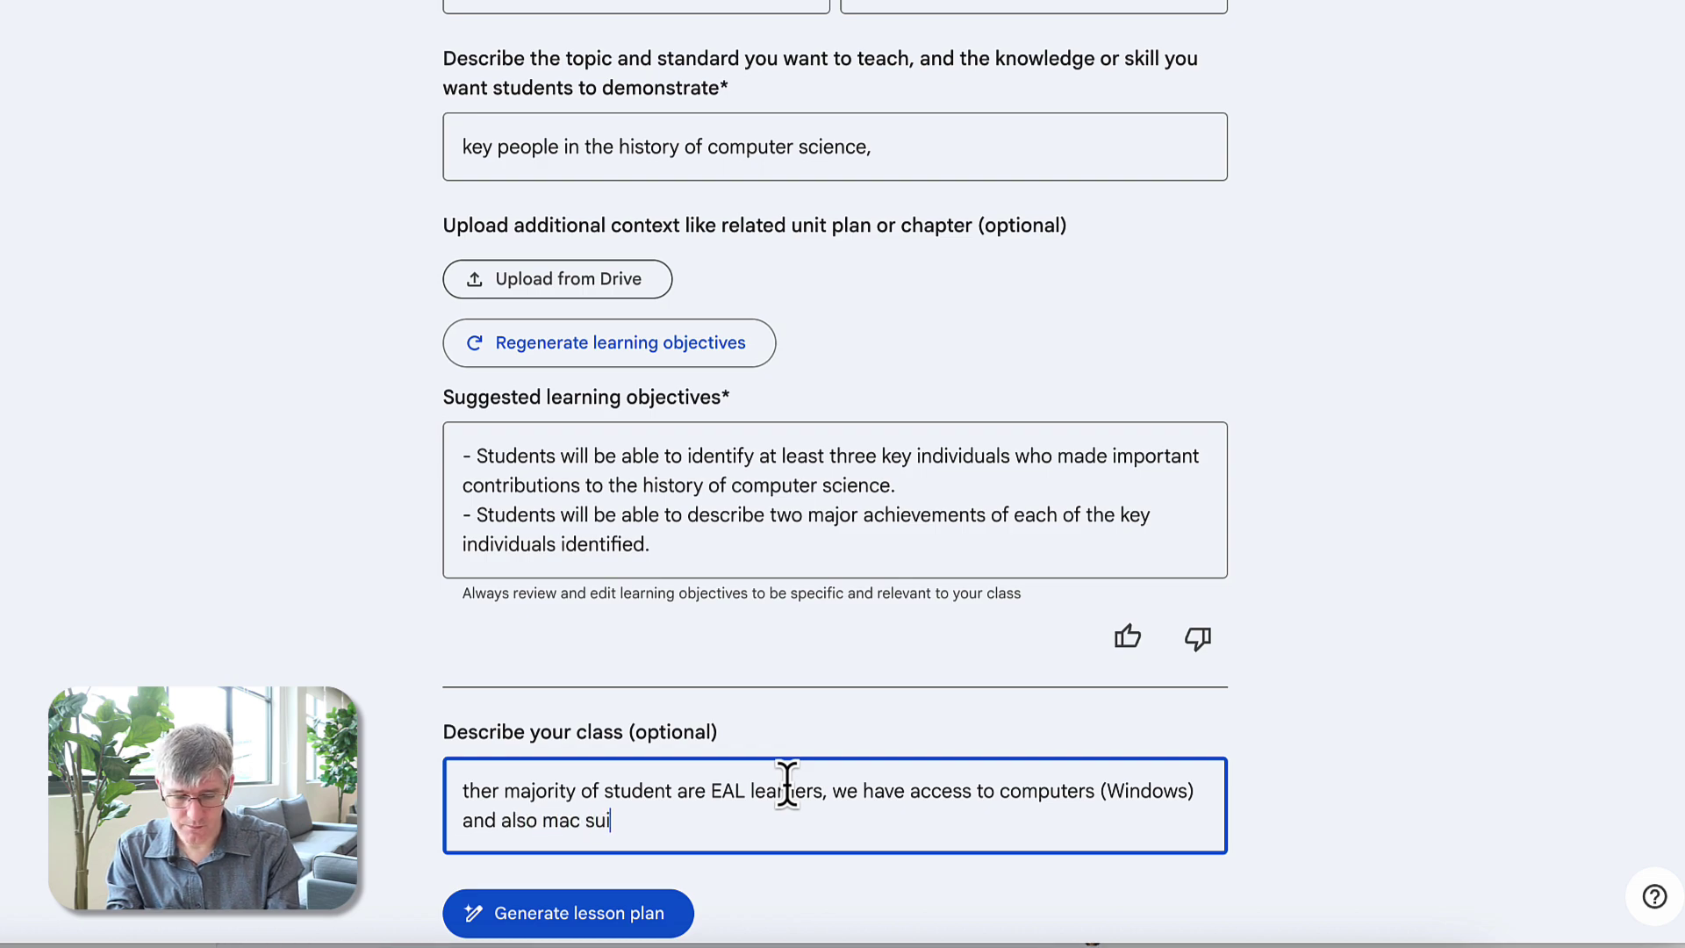
{"action": "type", "text": "tes. We "}
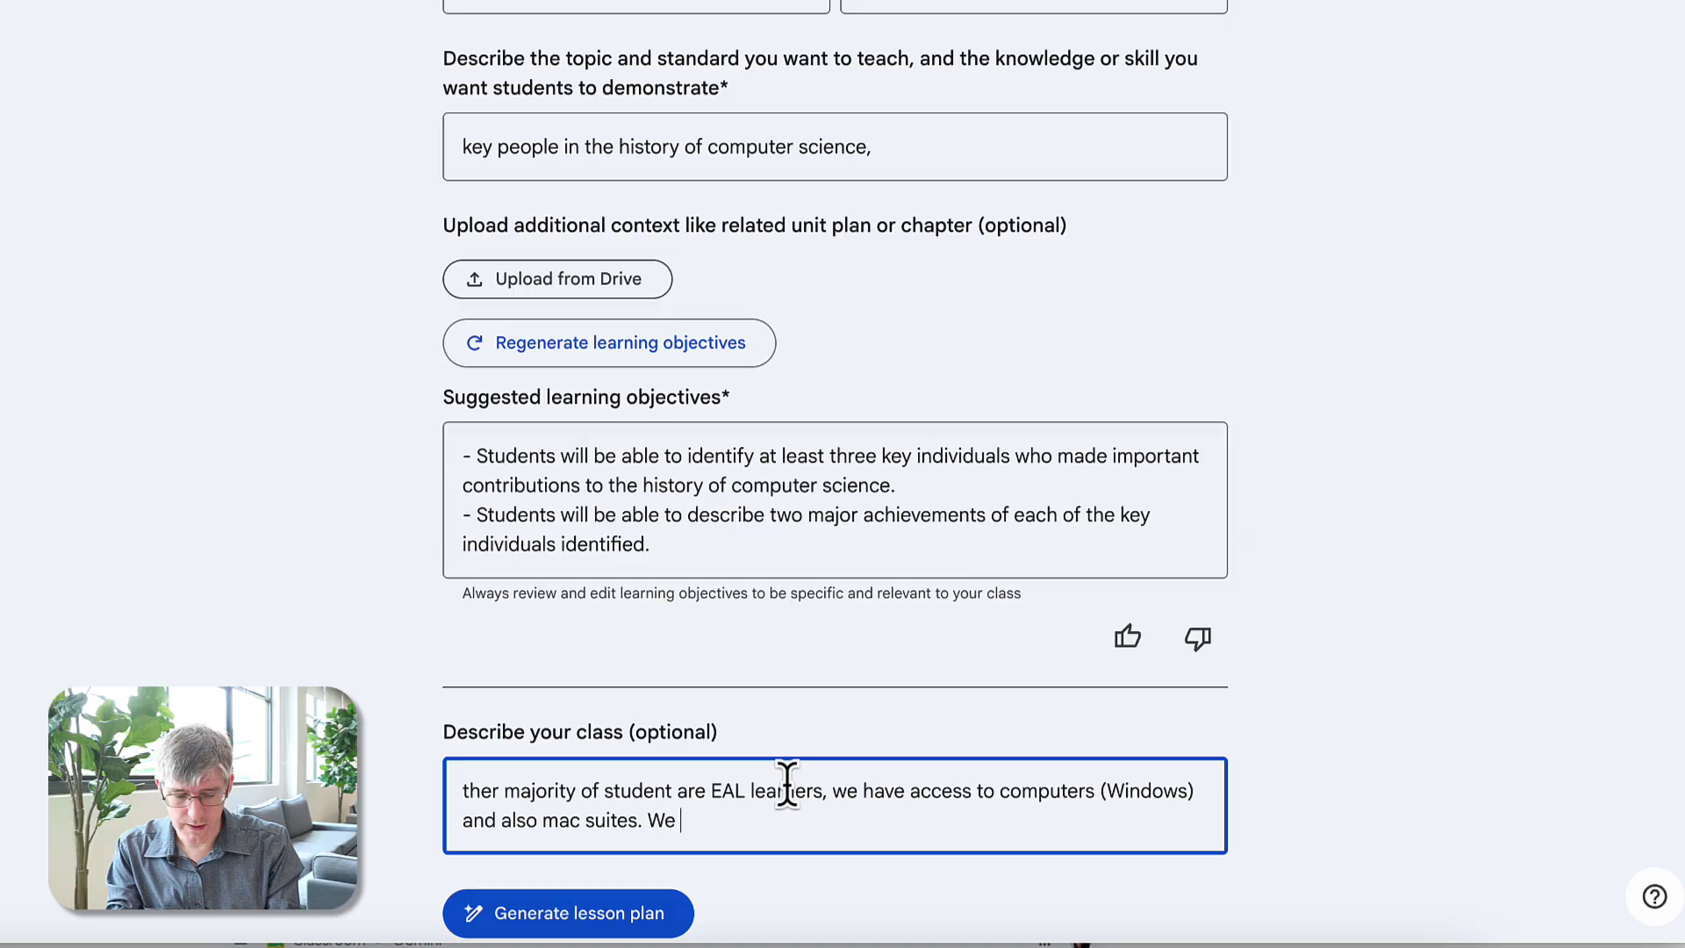
{"action": "type", "text": "have about 2"}
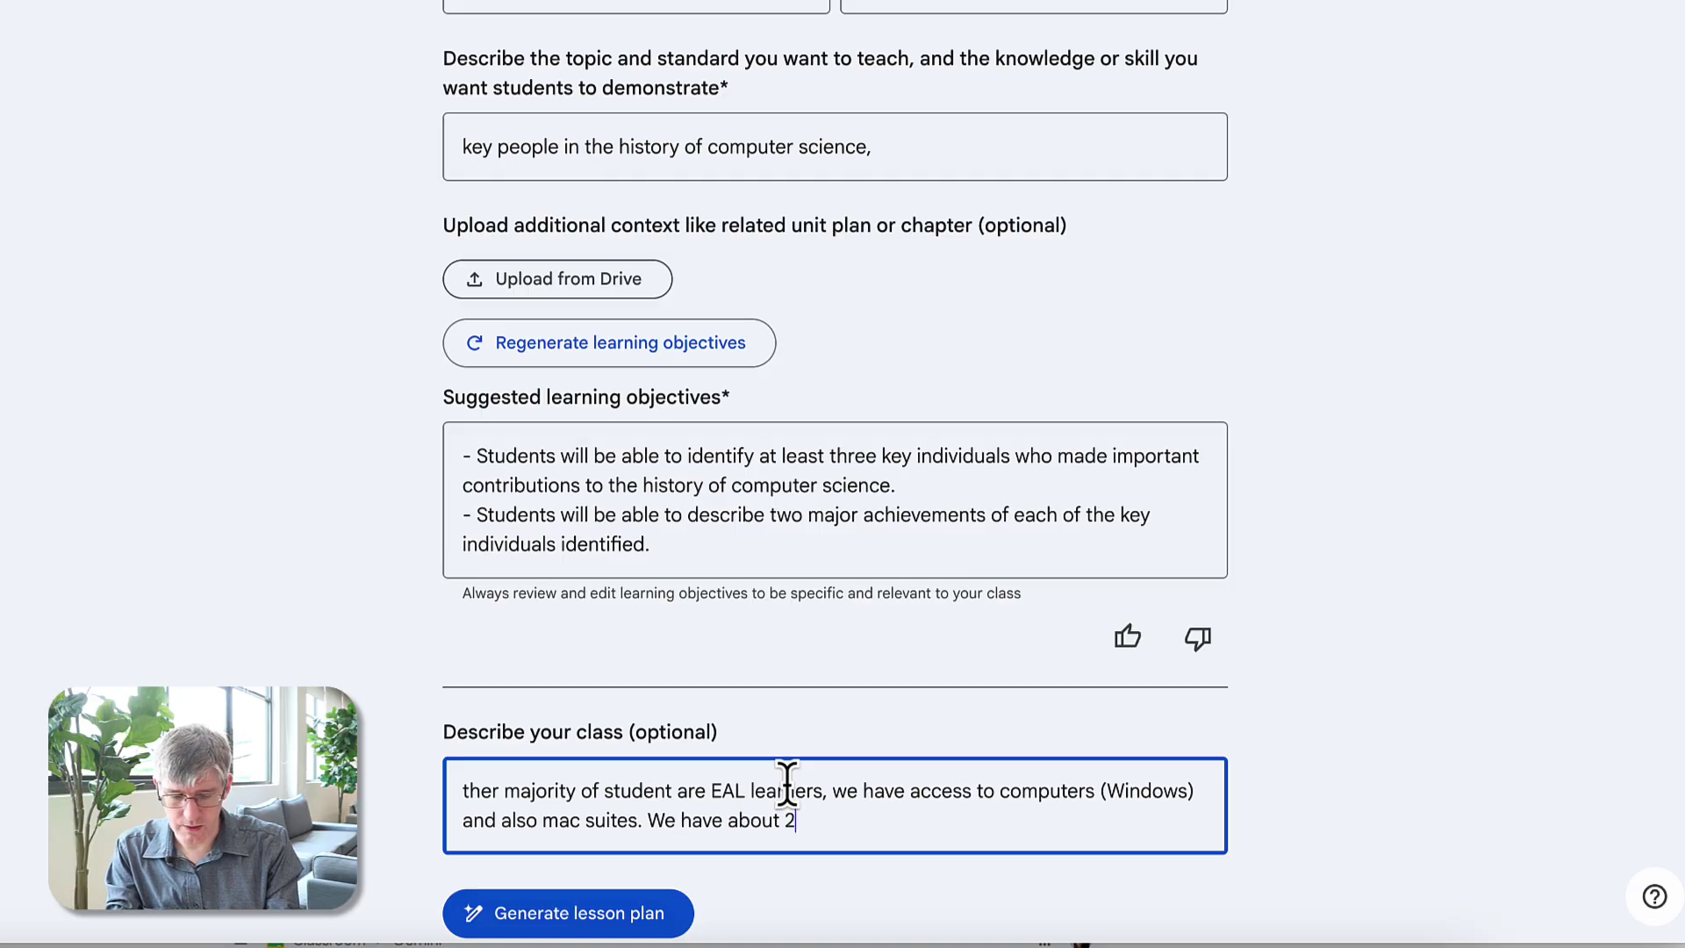
{"action": "type", "text": "0 students per class"}
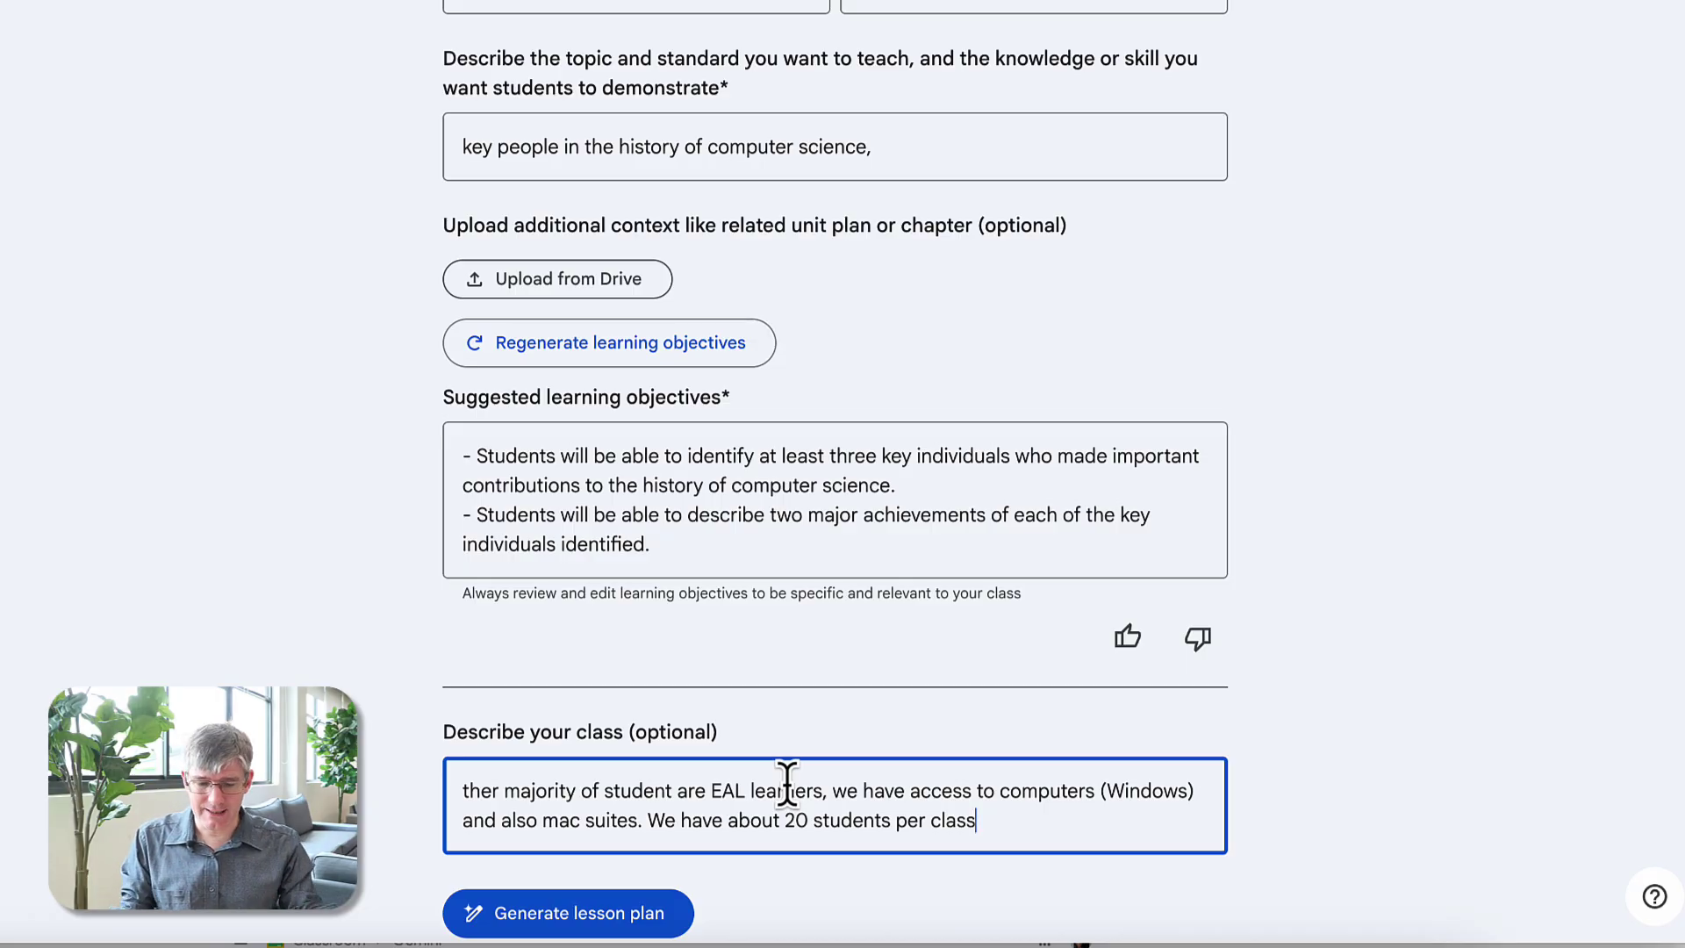
{"action": "scroll", "coordinate": [787, 784], "scroll_direction": "down", "scroll_amount": 1}
- Generate the 'Pioneers of the Digital Age' lesson plan and highlight its Materials Needed list
{"action": "left_click", "coordinate": [564, 887]}
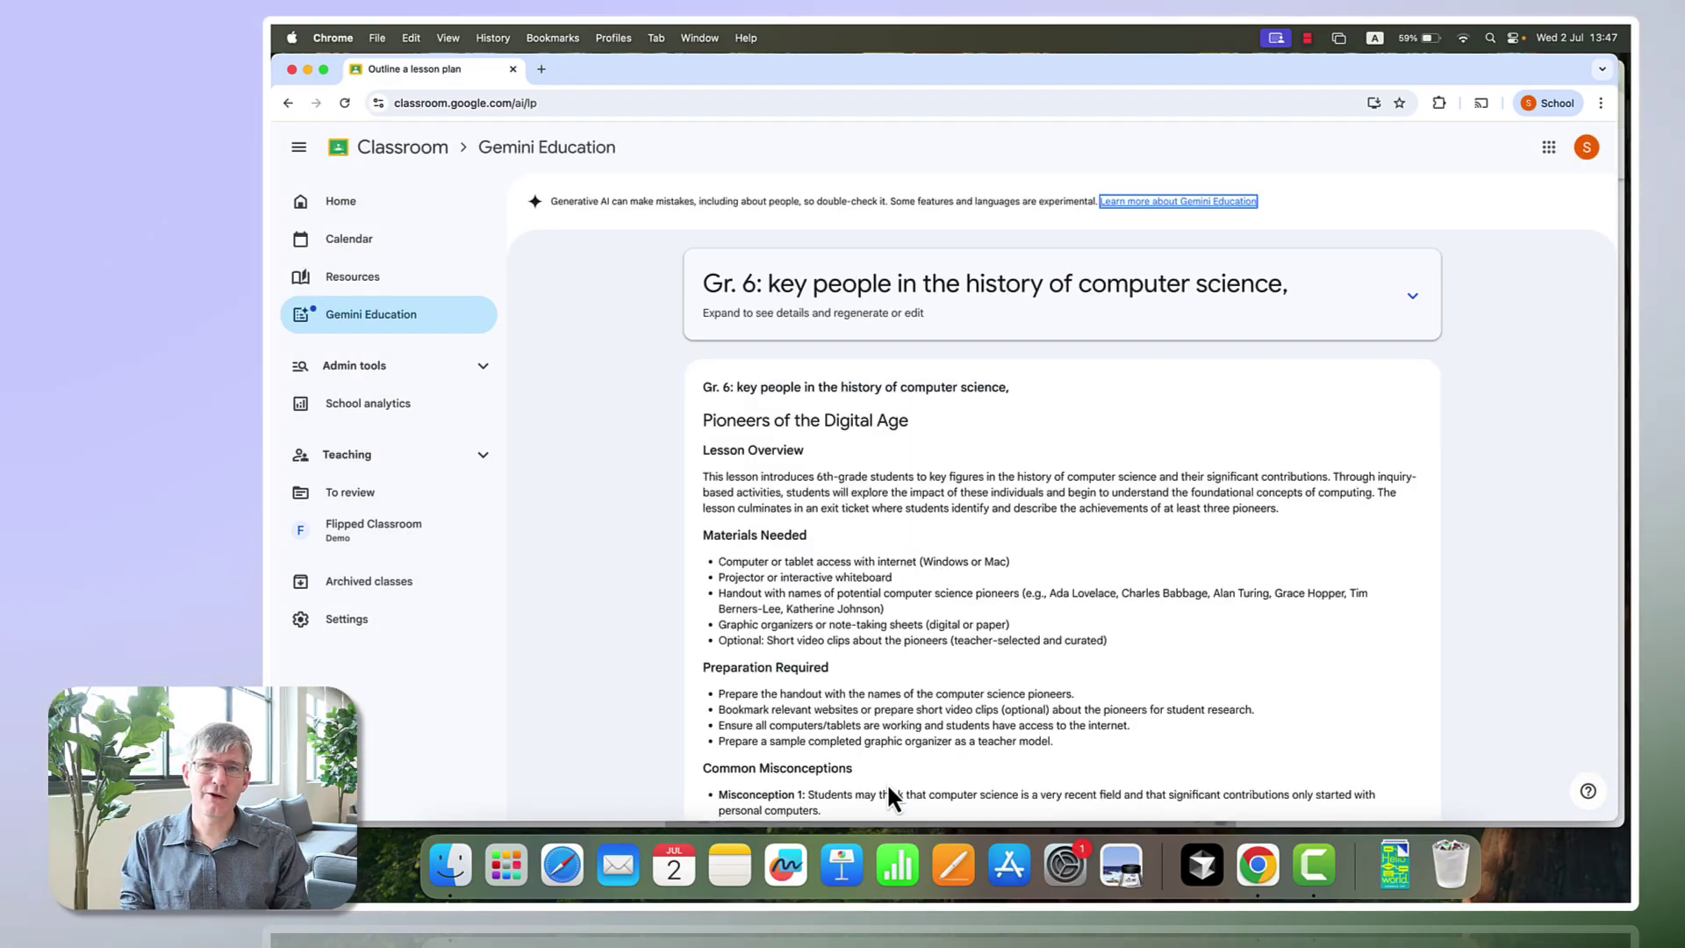
{"action": "scroll", "coordinate": [888, 788], "scroll_direction": "down", "scroll_amount": 2}
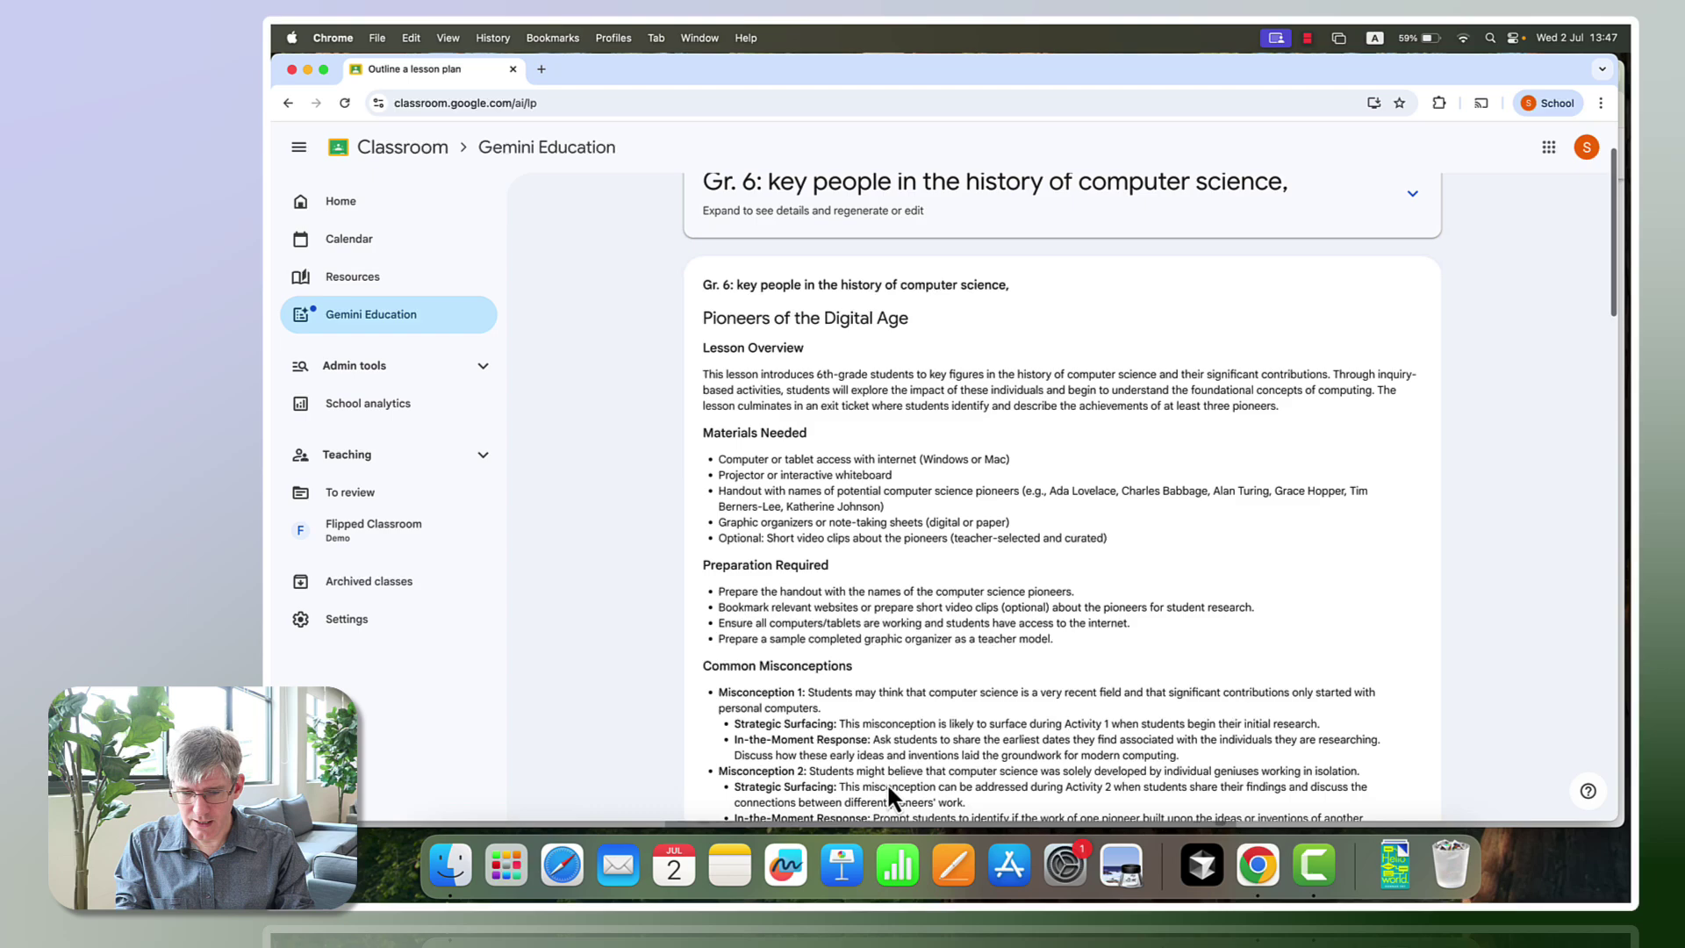
{"action": "scroll", "coordinate": [888, 788], "scroll_direction": "down", "scroll_amount": 1}
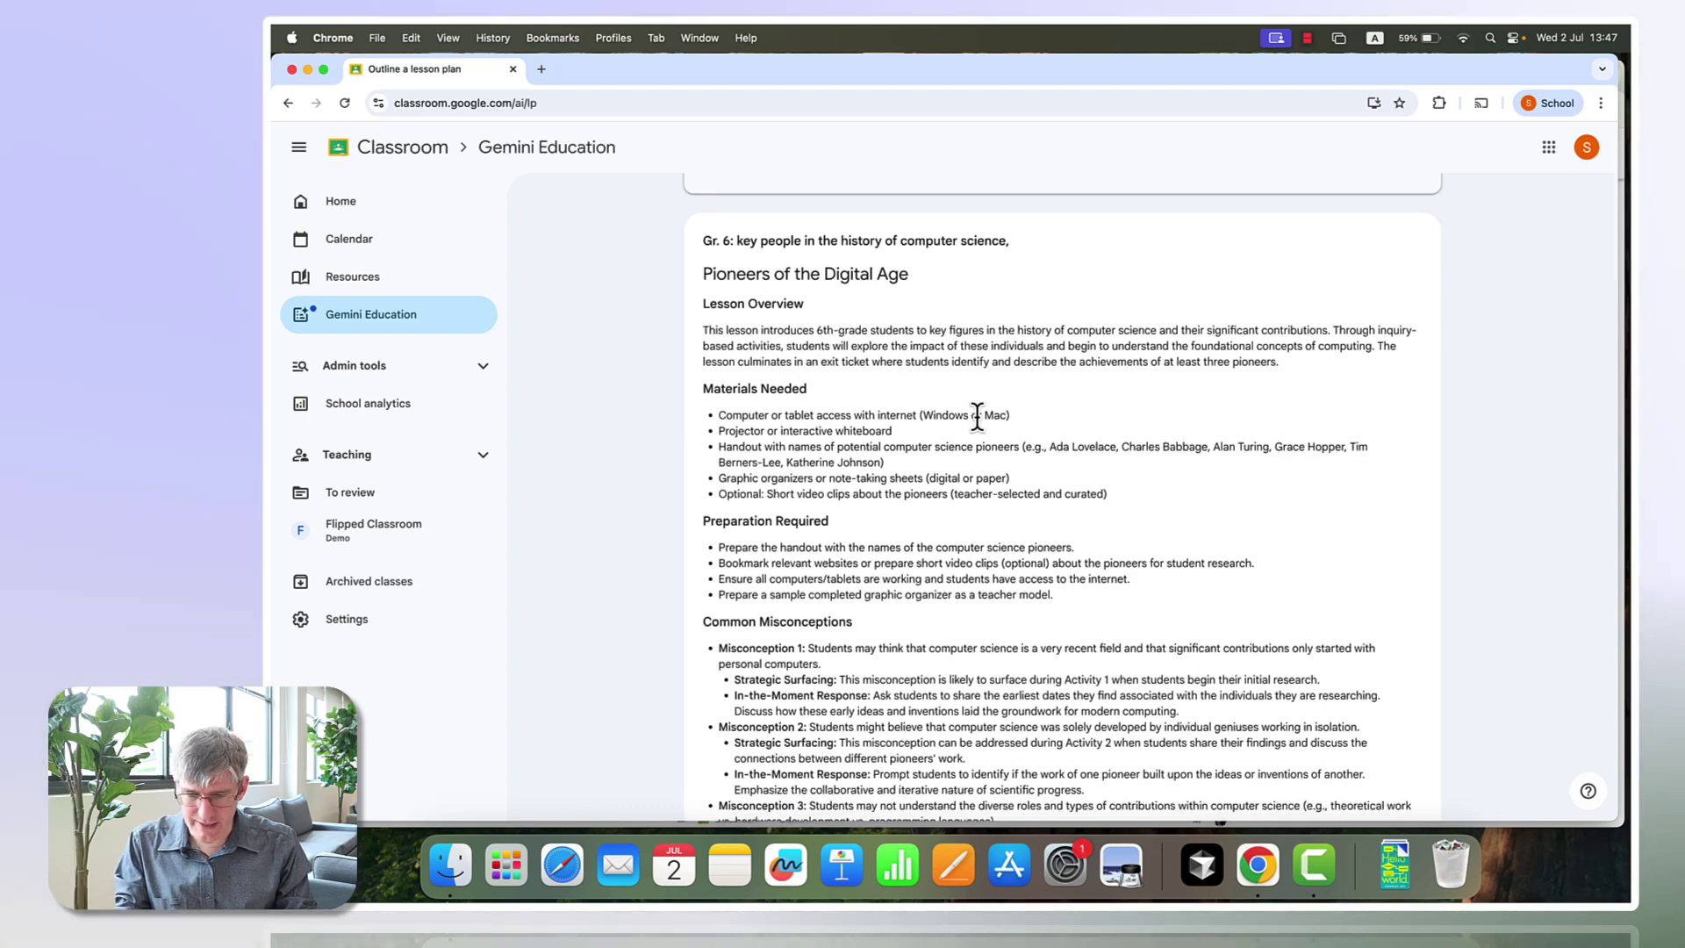
{"action": "scroll", "coordinate": [913, 403], "scroll_direction": "down", "scroll_amount": 2}
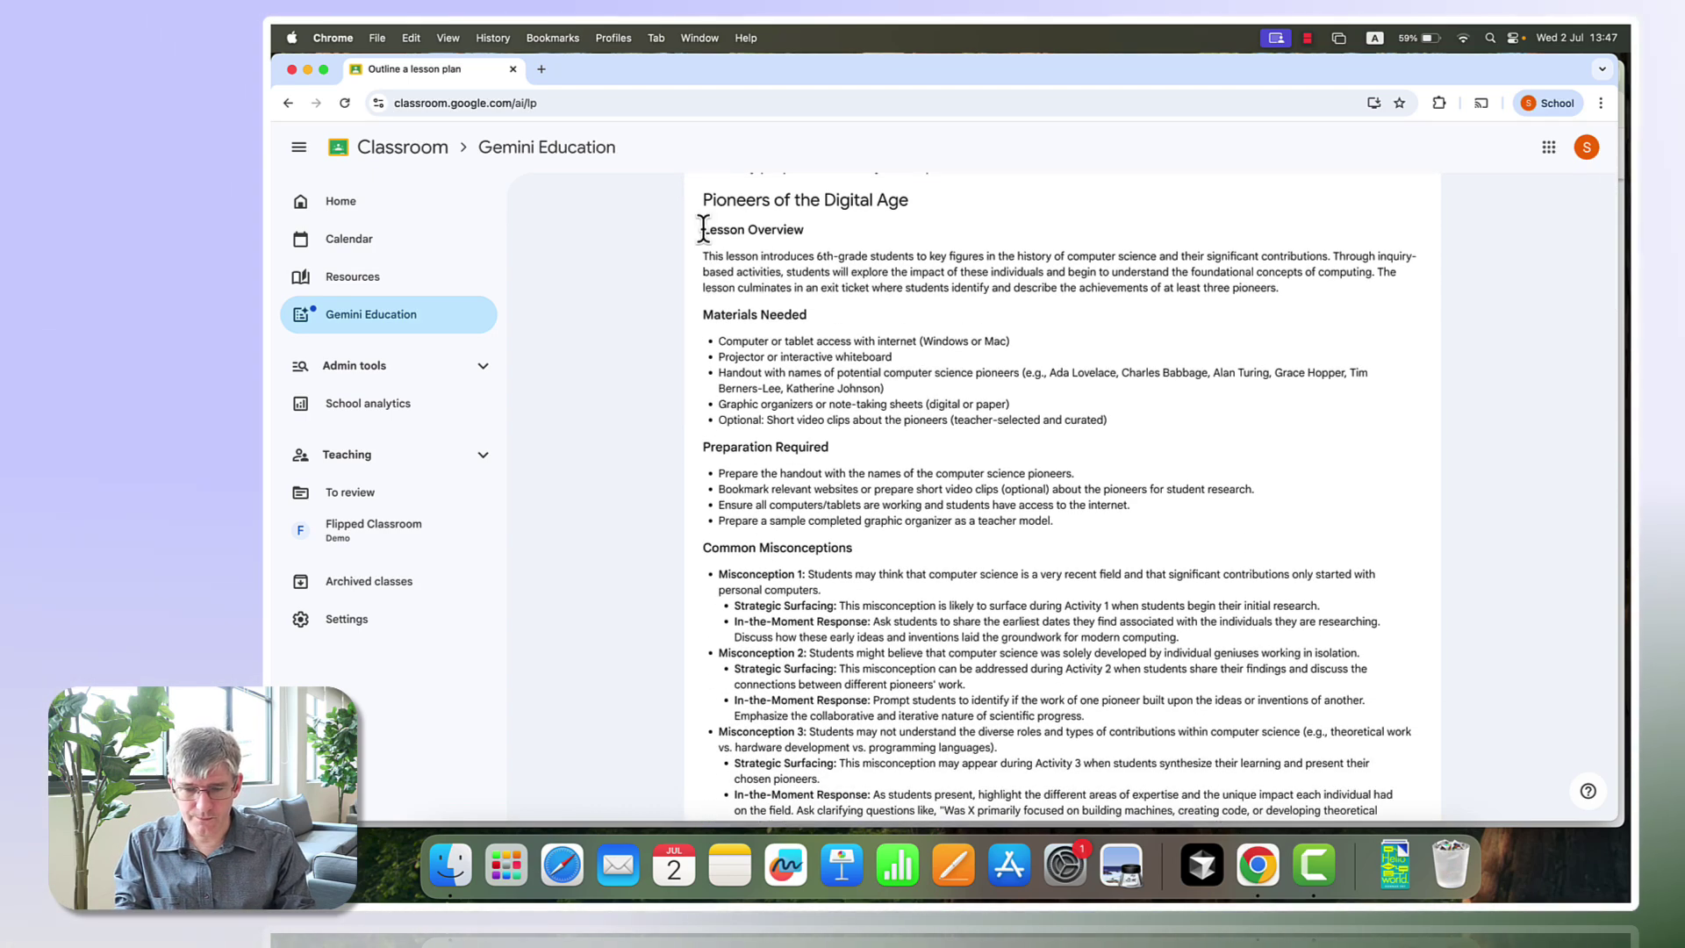
{"action": "left_click_drag", "start_coordinate": [704, 228], "coordinate": [923, 420]}
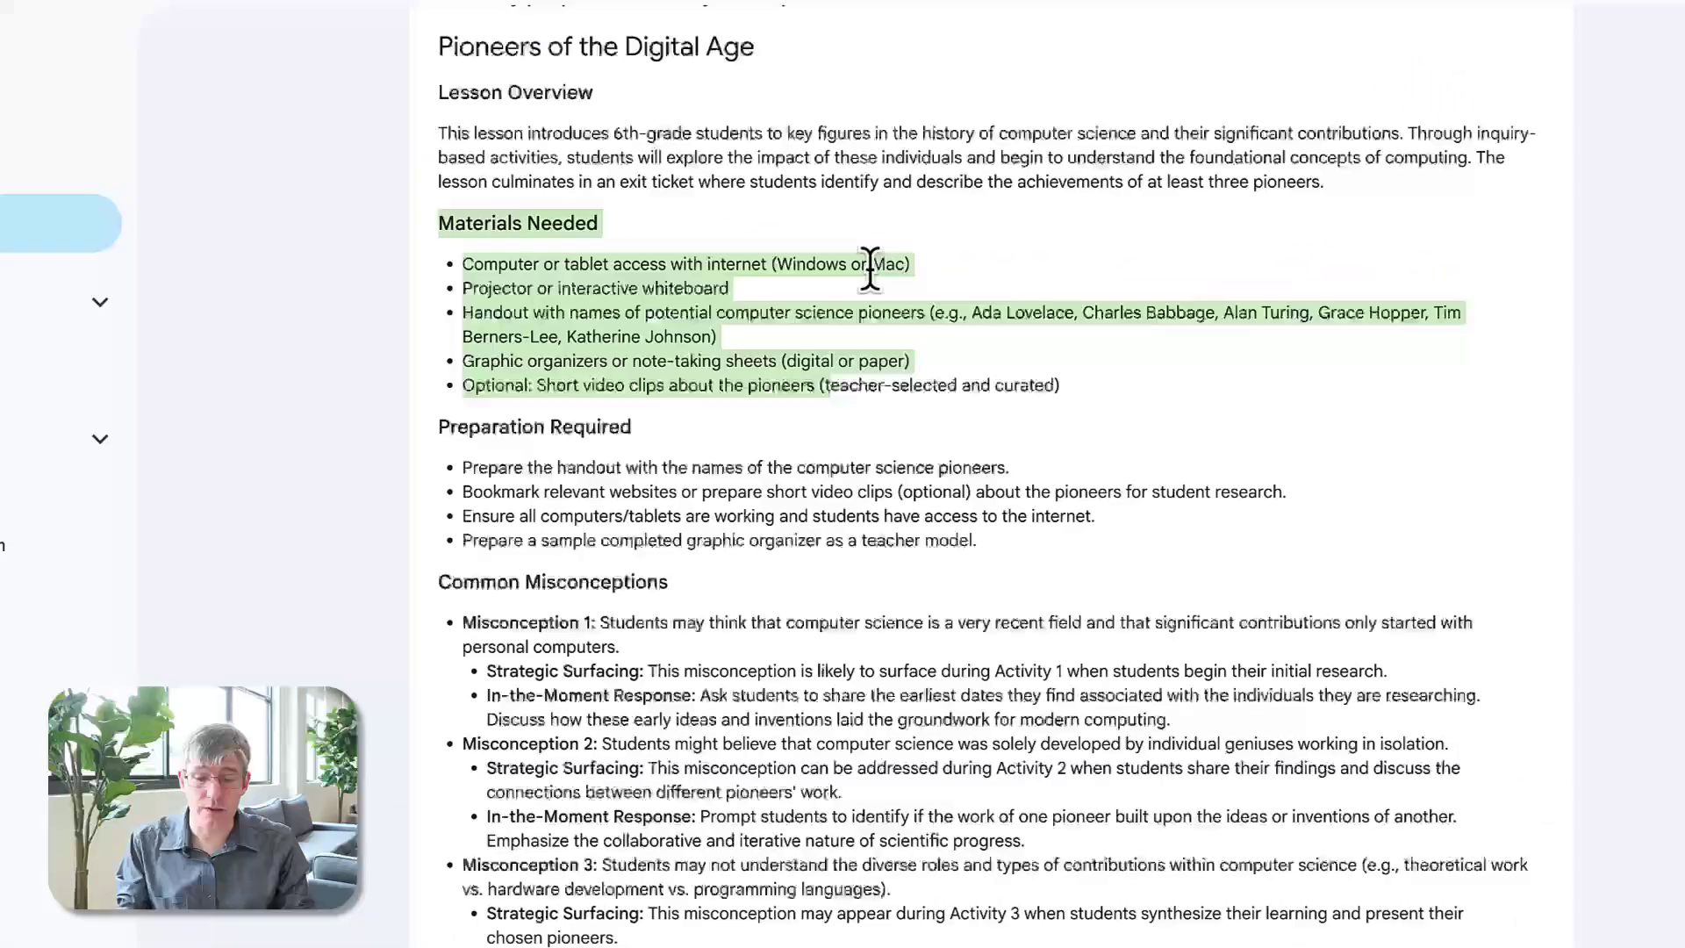
{"action": "left_click", "coordinate": [844, 298]}
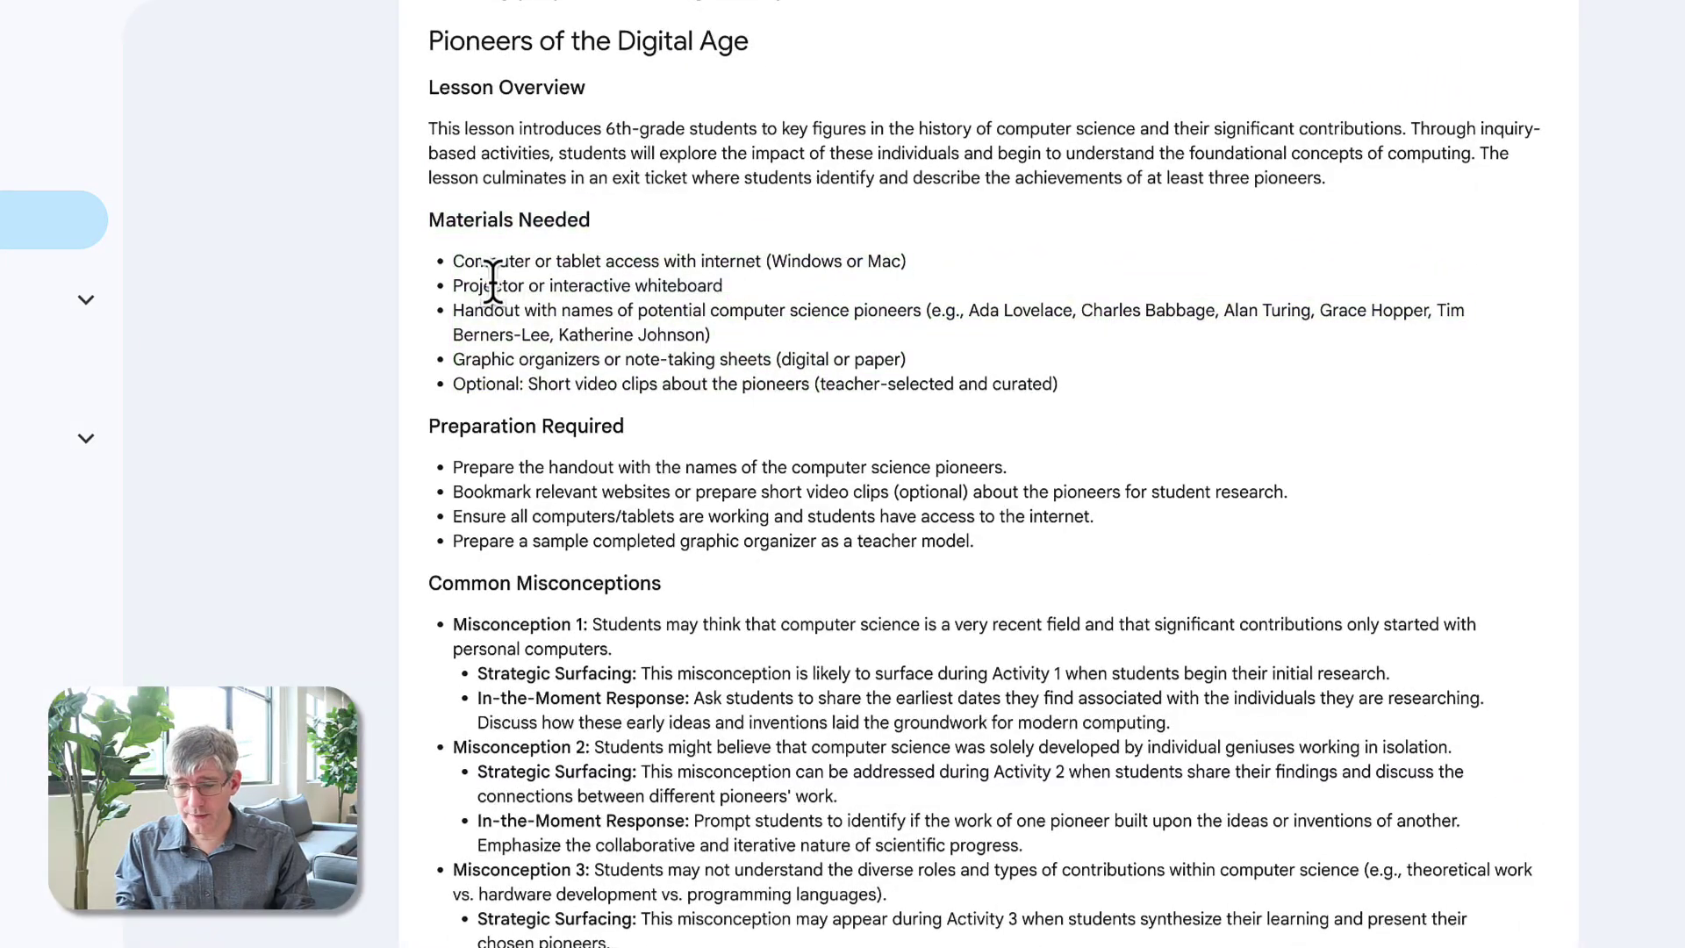
- Review the plan's misconceptions, three activities and Assessment/Exit Ticket with exemplar response
{"action": "scroll", "coordinate": [691, 294], "scroll_direction": "down", "scroll_amount": 1}
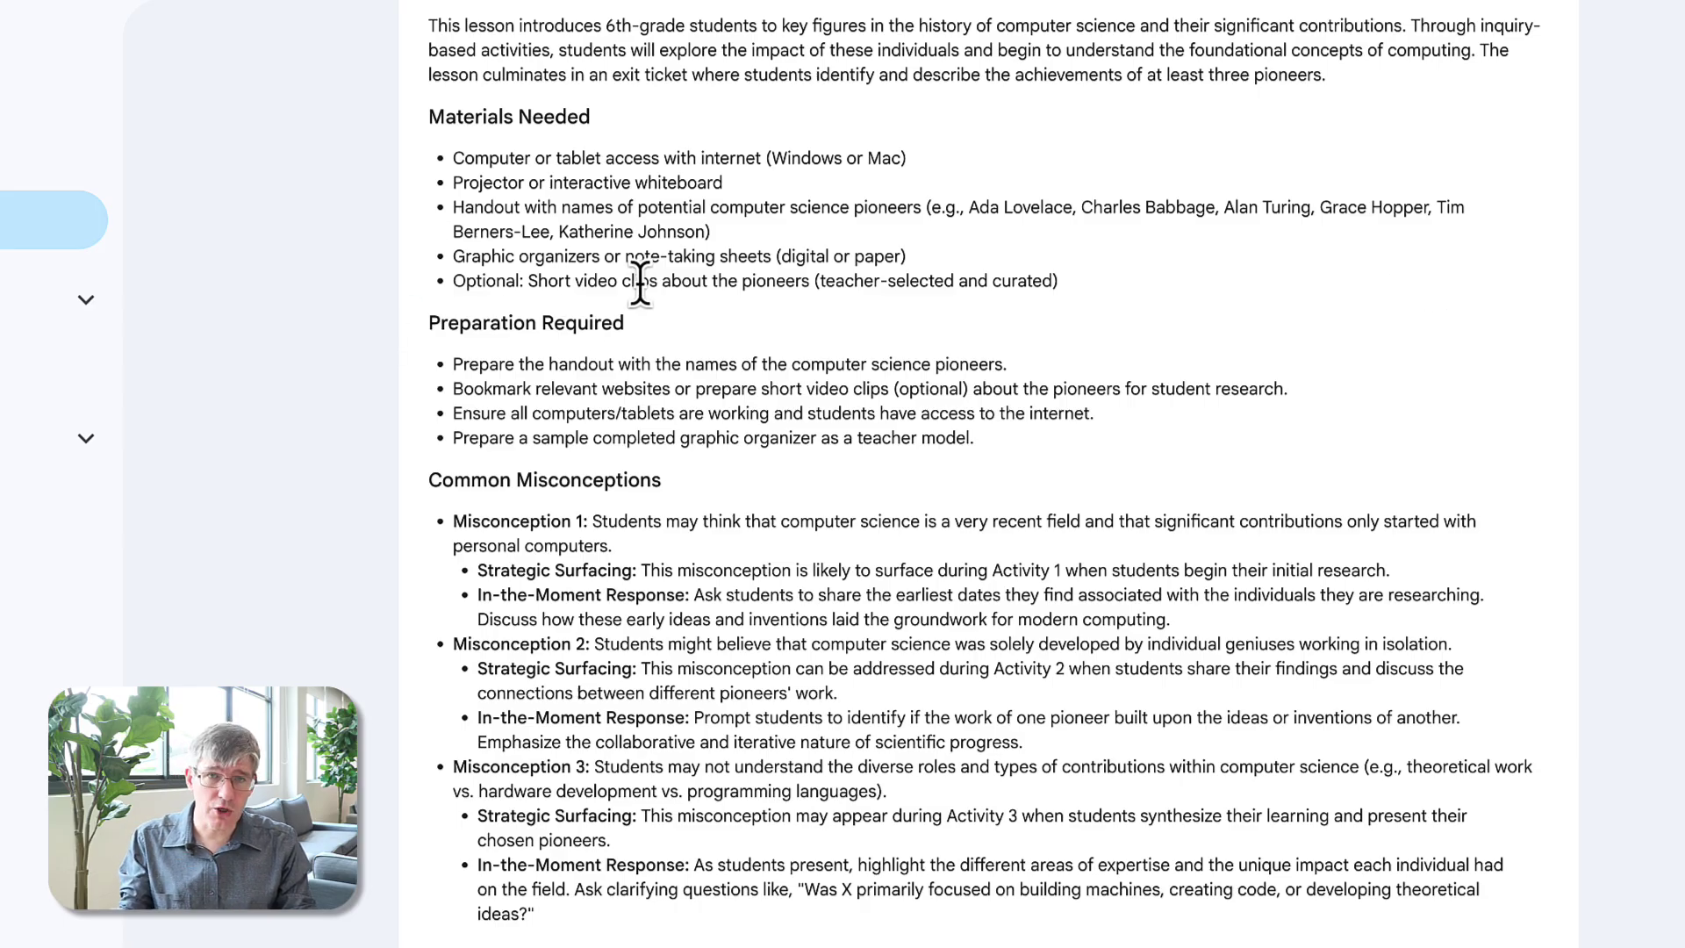
{"action": "scroll", "coordinate": [628, 351], "scroll_direction": "down", "scroll_amount": 2}
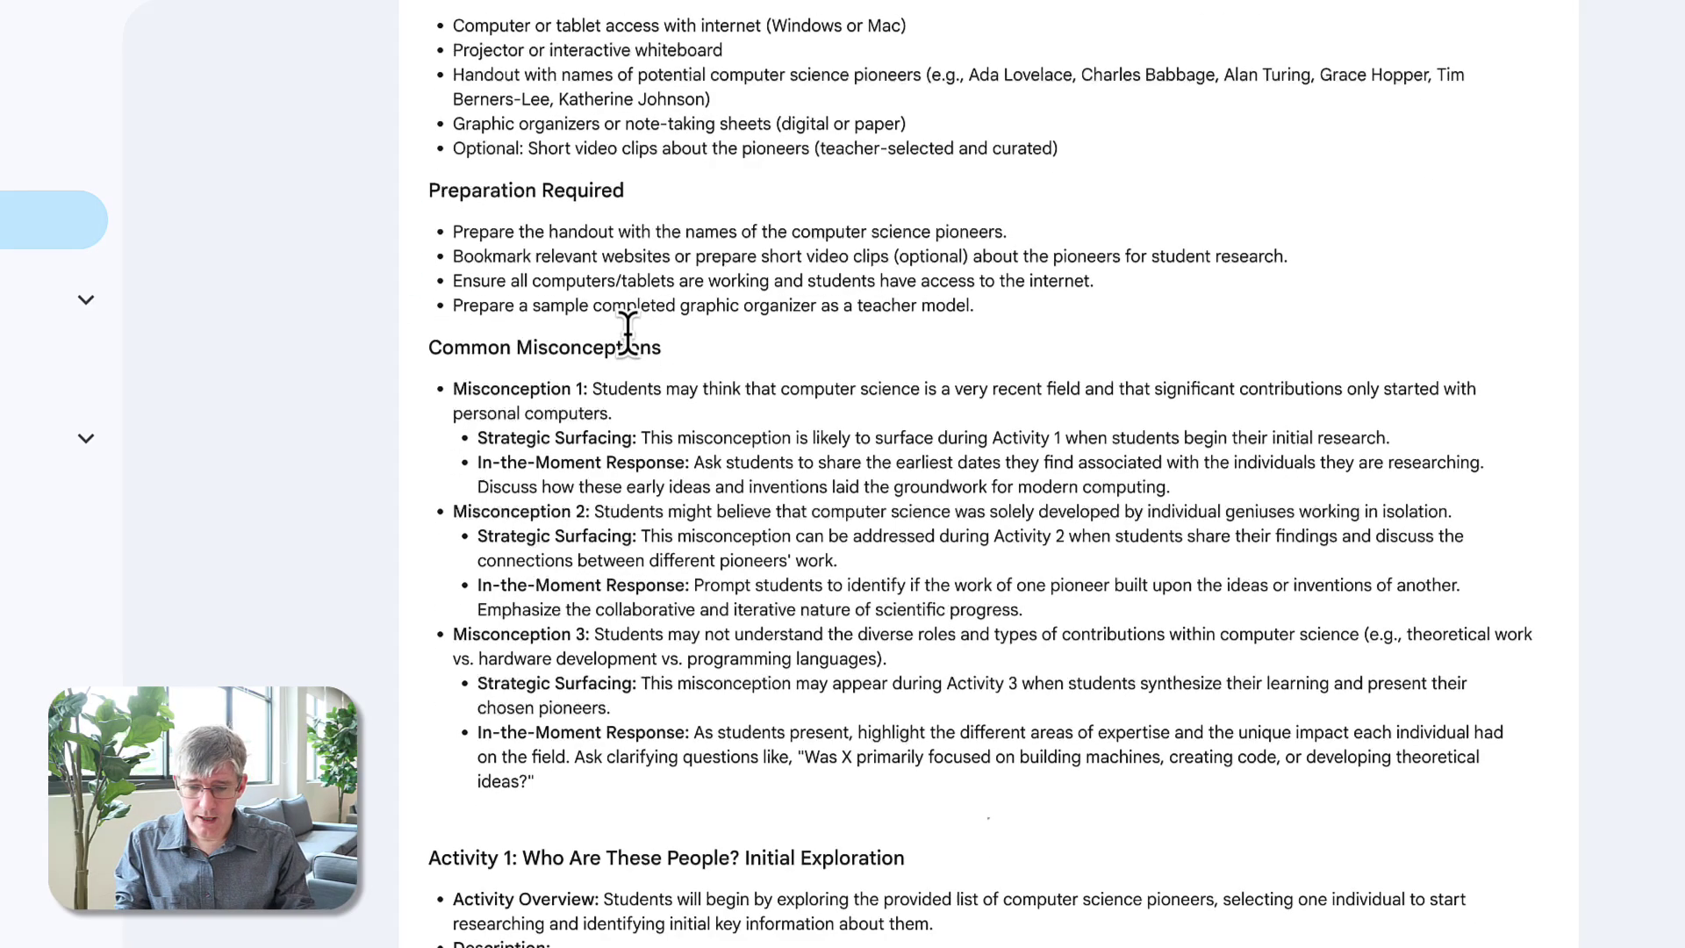
{"action": "scroll", "coordinate": [588, 303], "scroll_direction": "down", "scroll_amount": 3}
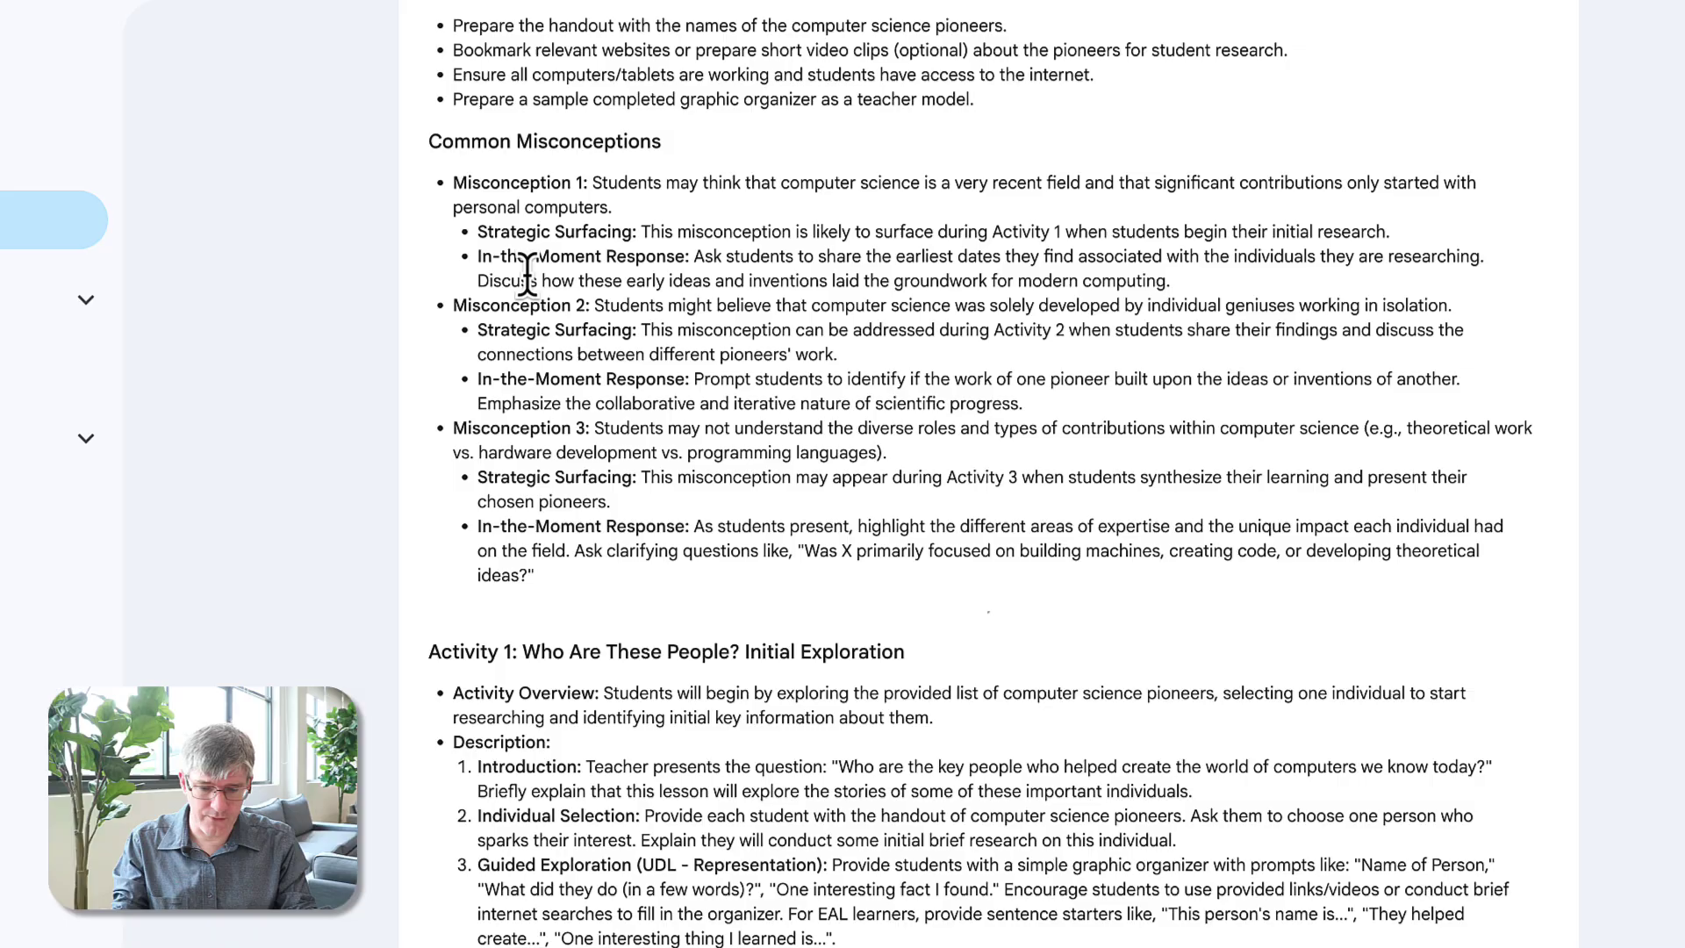
{"action": "scroll", "coordinate": [526, 276], "scroll_direction": "down", "scroll_amount": 6}
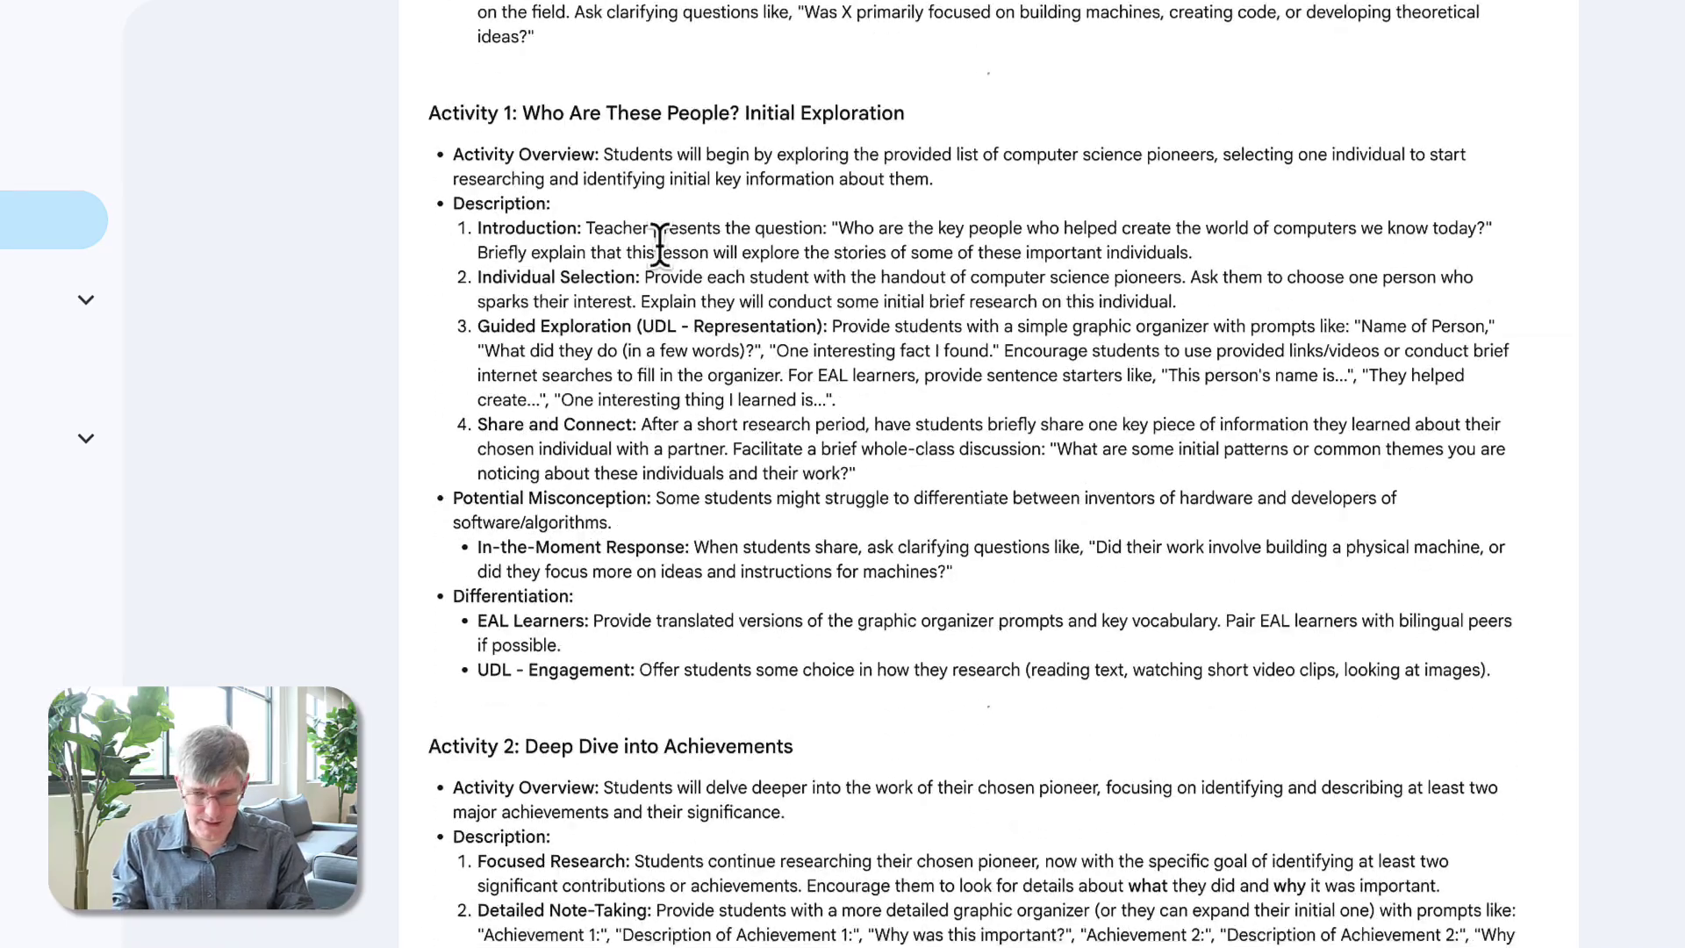
{"action": "scroll", "coordinate": [800, 321], "scroll_direction": "down", "scroll_amount": 7}
{"action": "scroll", "coordinate": [800, 321], "scroll_direction": "down", "scroll_amount": 8}
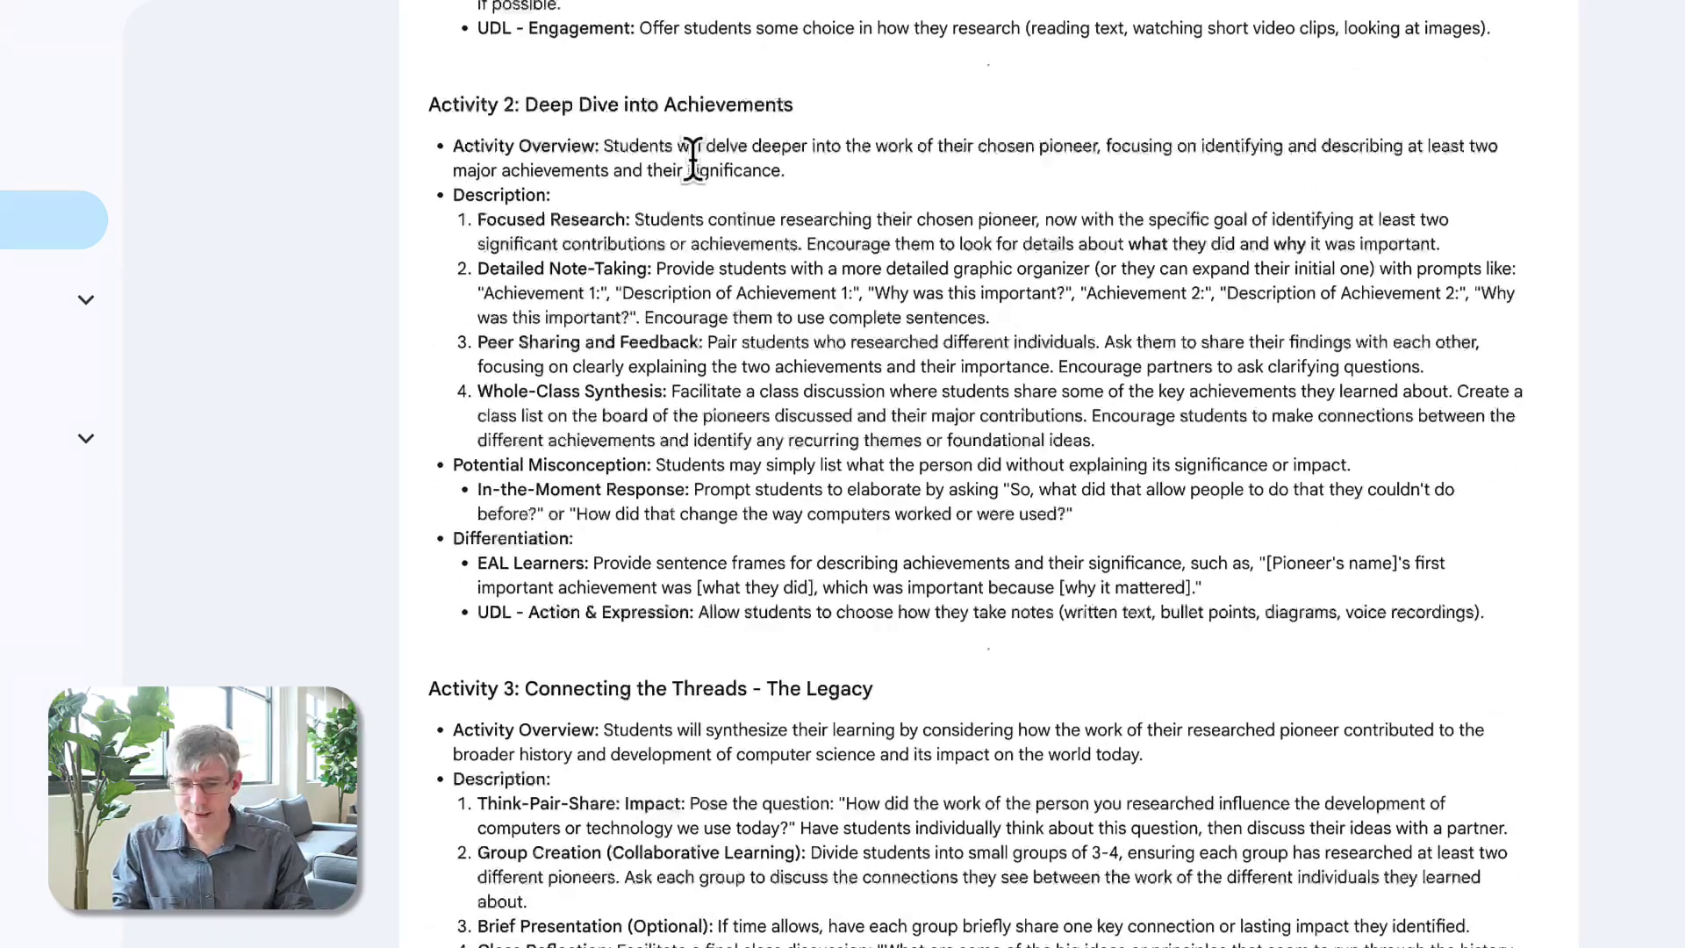
{"action": "scroll", "coordinate": [734, 124], "scroll_direction": "down", "scroll_amount": 2}
{"action": "scroll", "coordinate": [780, 169], "scroll_direction": "down", "scroll_amount": 2}
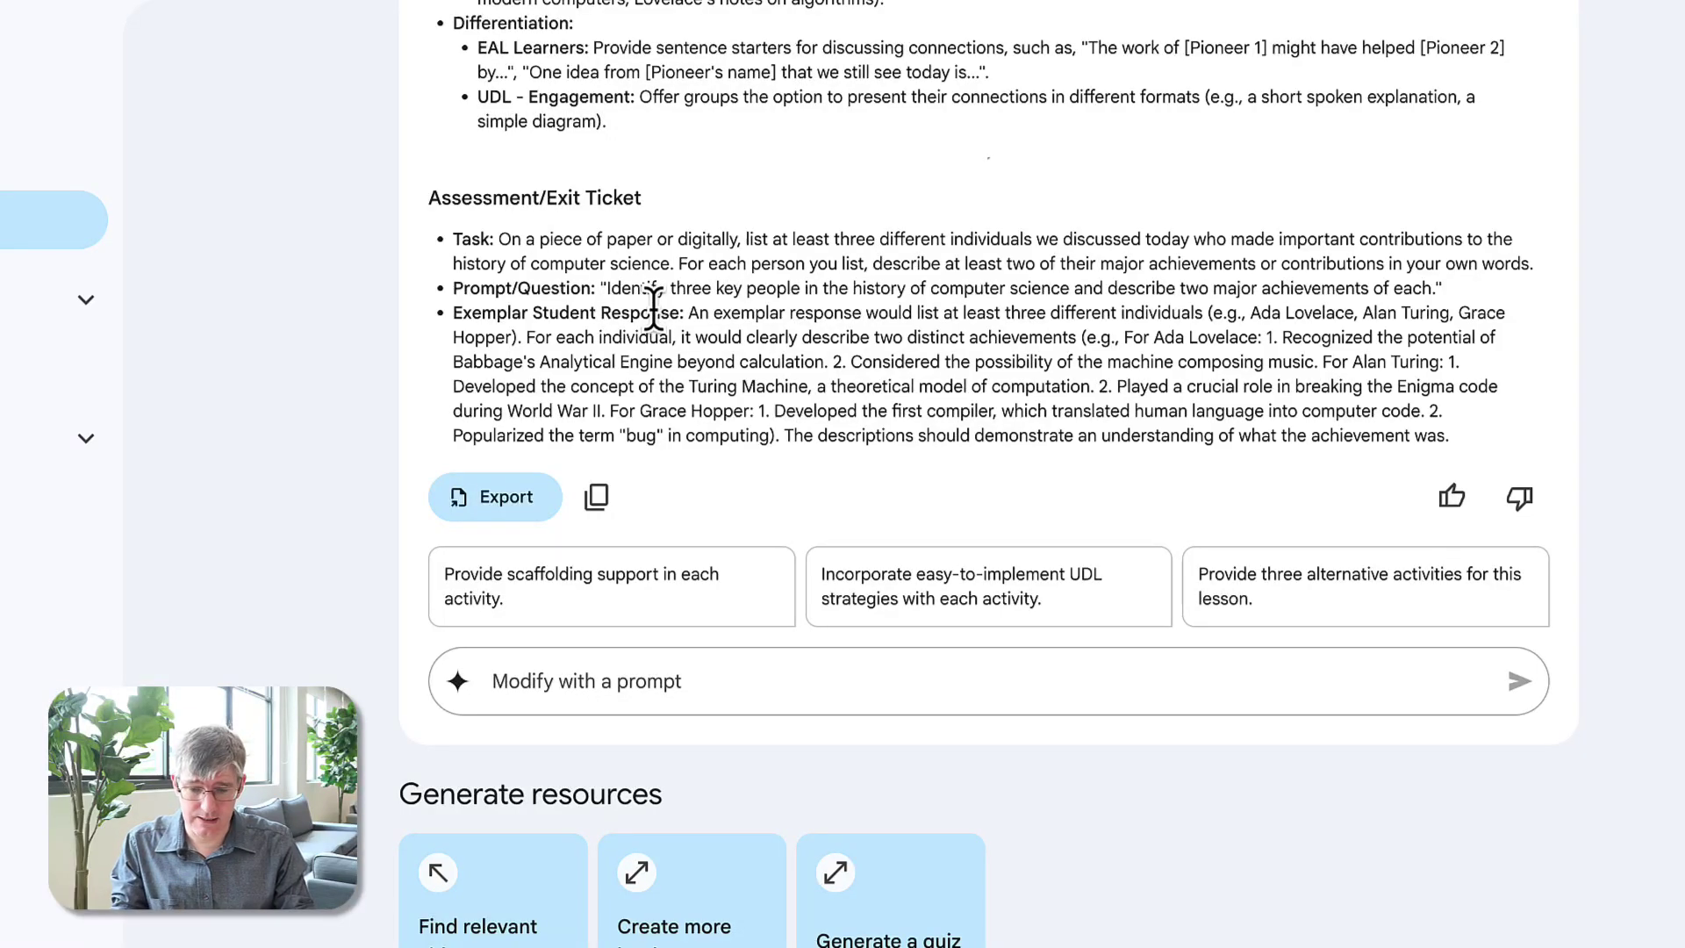
- Choose the 'Provide scaffolding support in each activity.' suggestion as the revision prompt
{"action": "scroll", "coordinate": [653, 309], "scroll_direction": "down", "scroll_amount": 1}
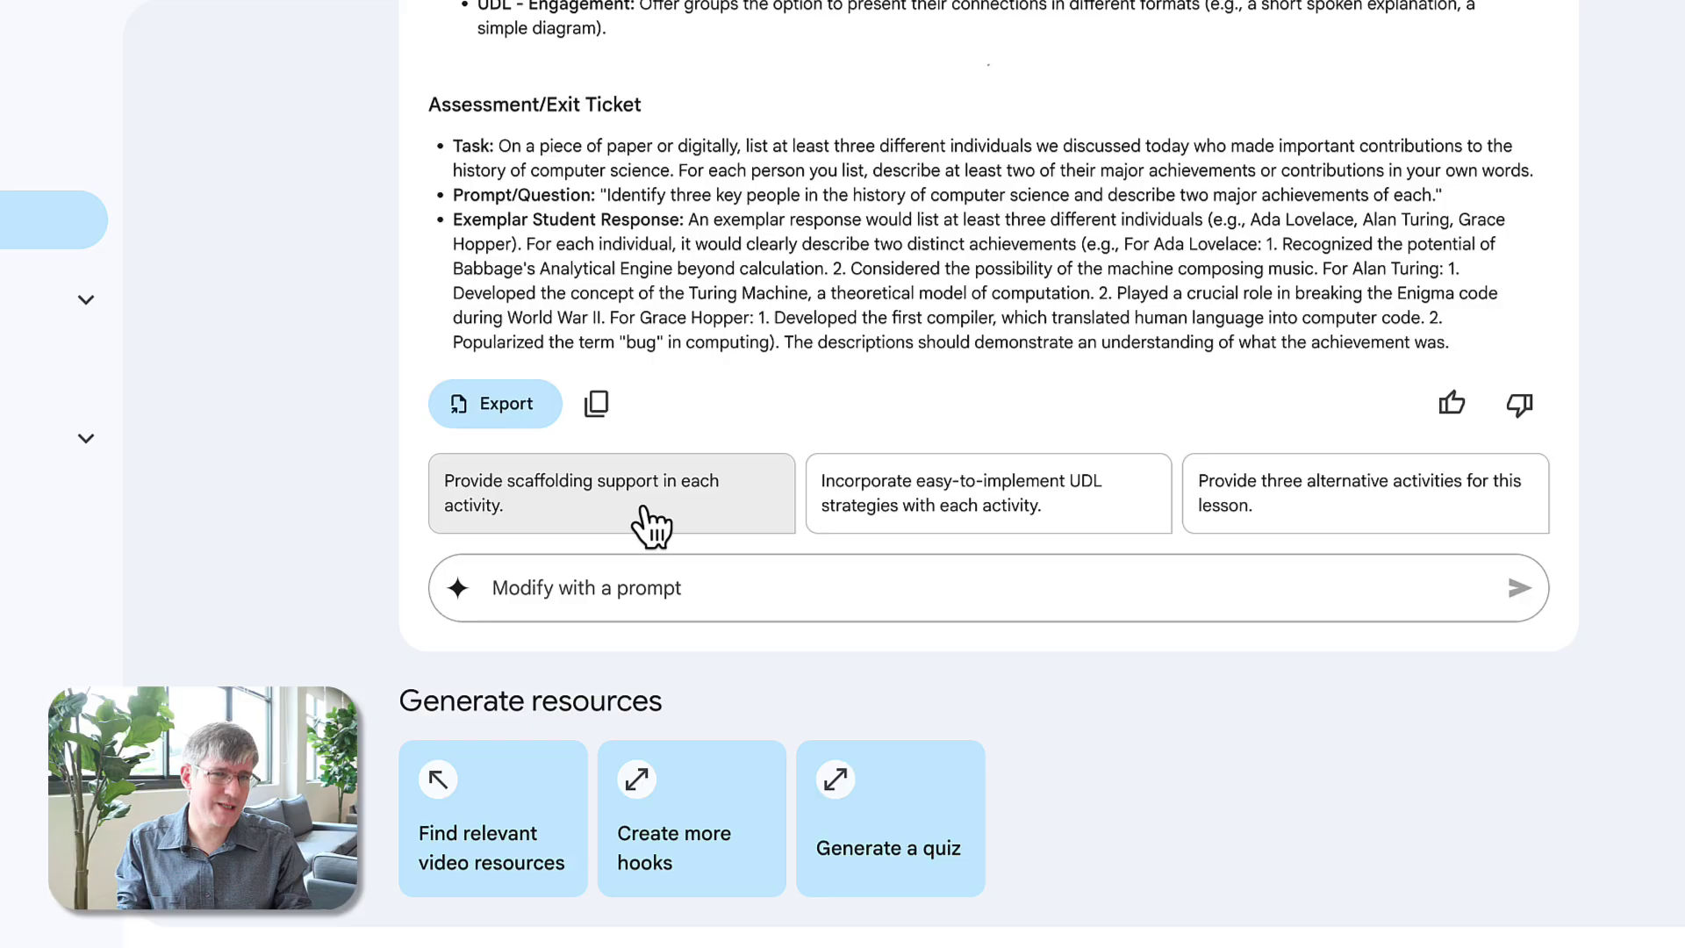
{"action": "scroll", "coordinate": [714, 195], "scroll_direction": "up", "scroll_amount": 5}
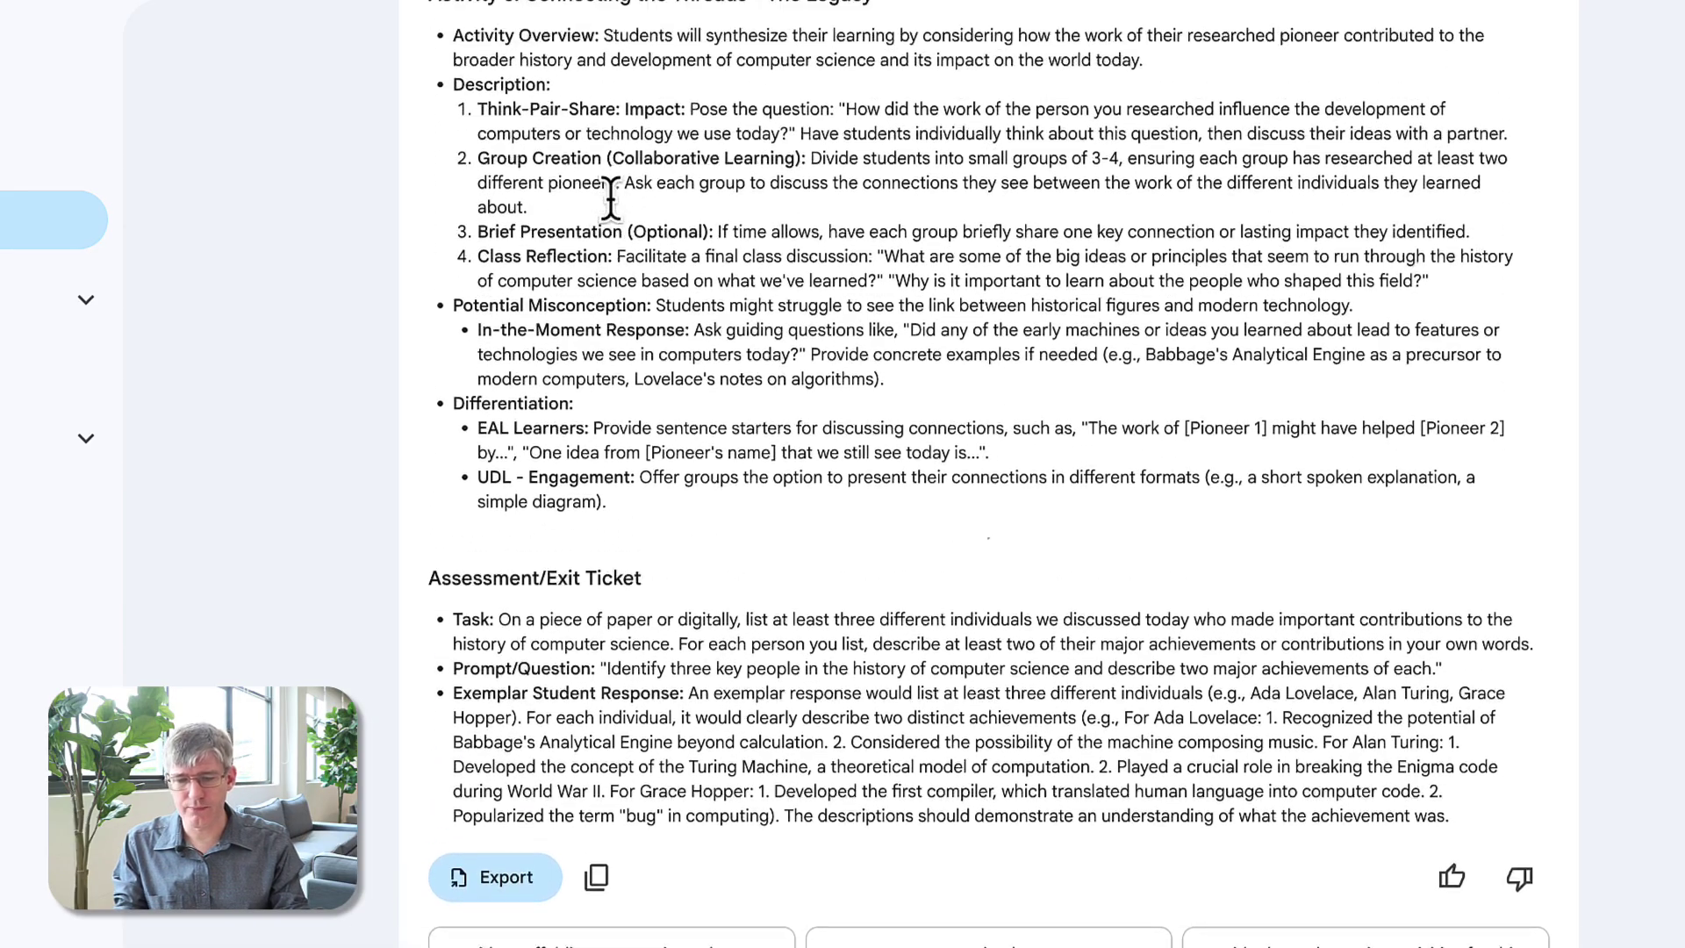
{"action": "scroll", "coordinate": [606, 606], "scroll_direction": "down", "scroll_amount": 3}
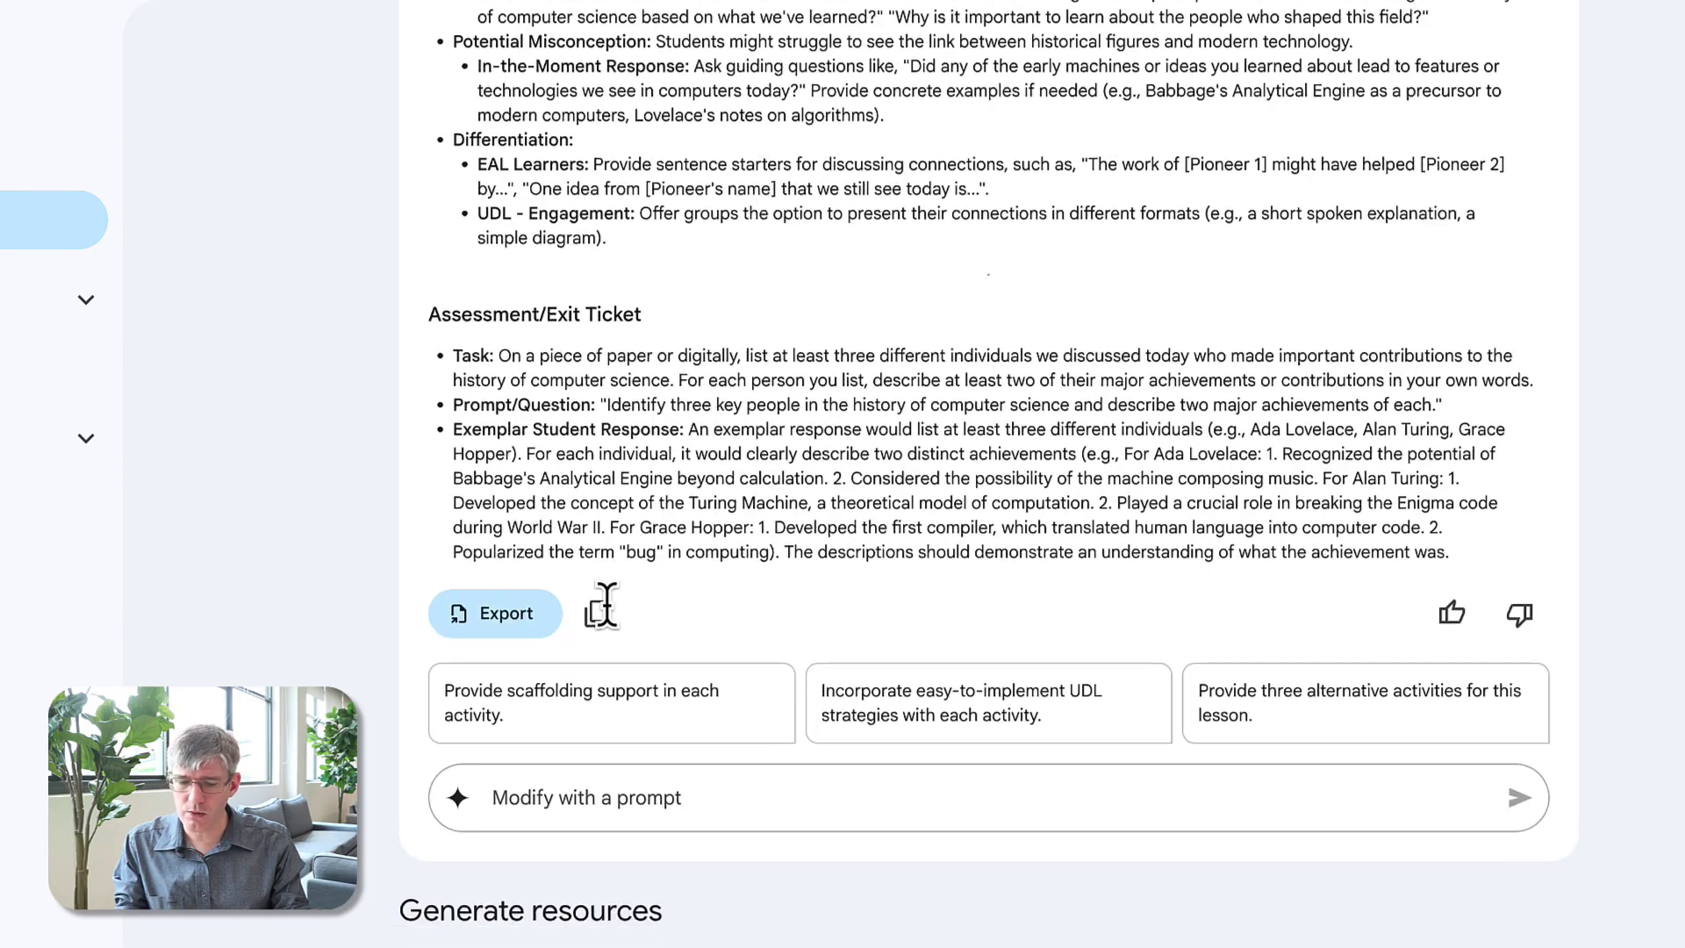
{"action": "left_click", "coordinate": [624, 693]}
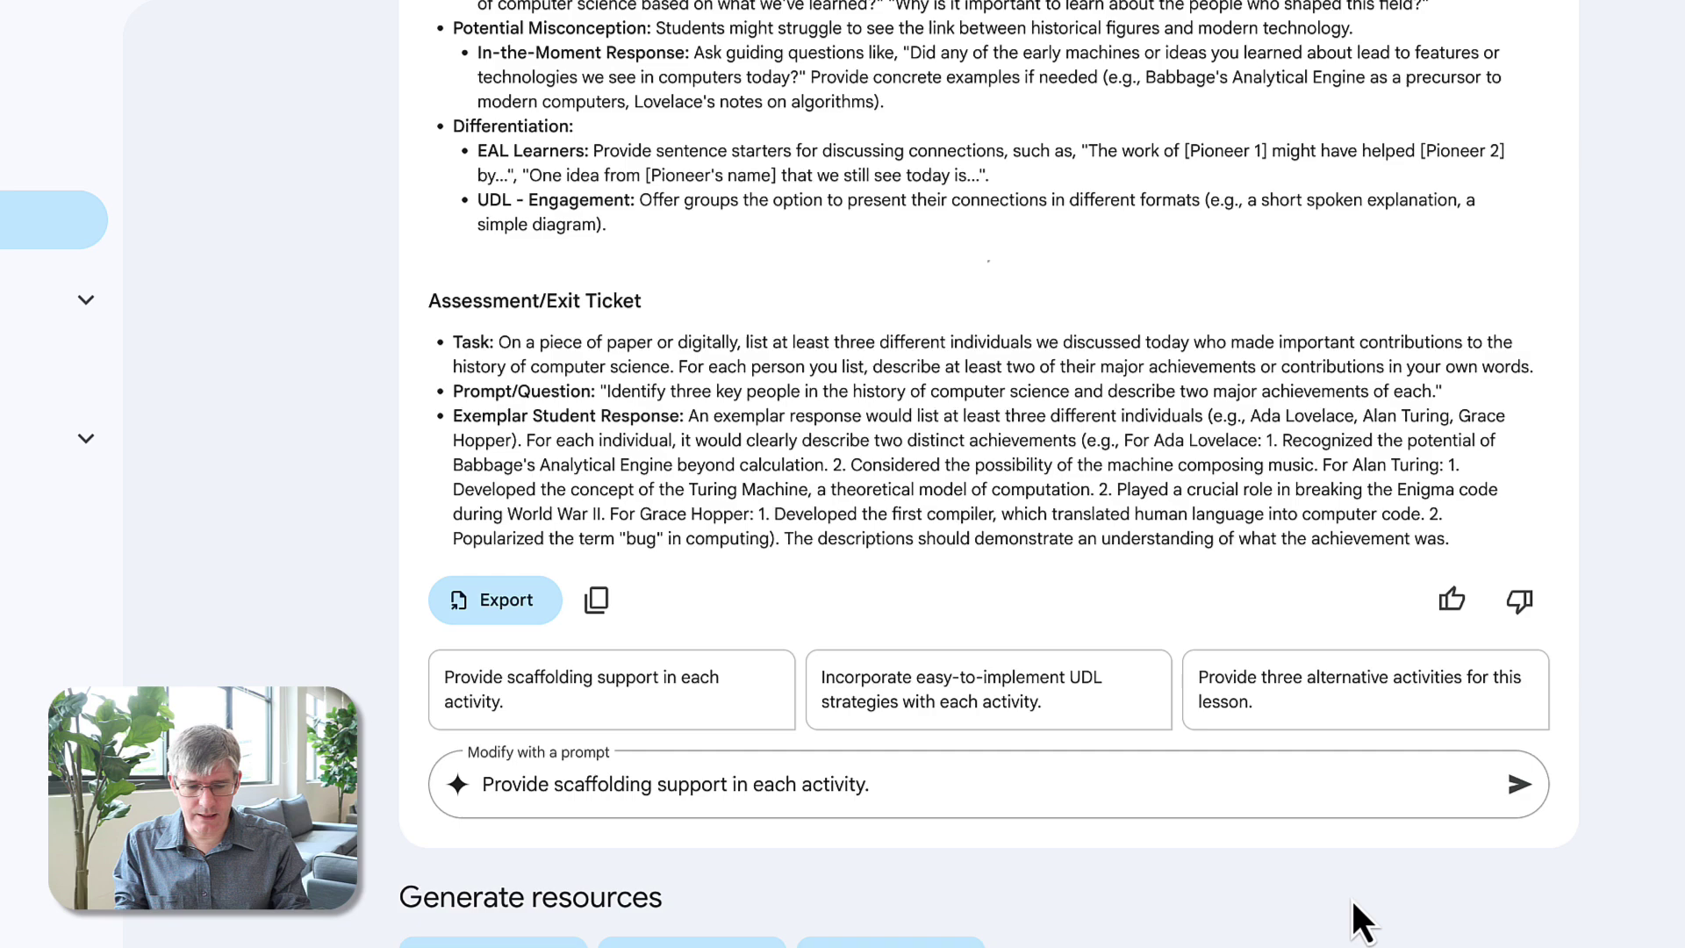
- Send the scaffolding revision and review the new Guided Exploration steps and sentence-frame blanks
{"action": "left_click", "coordinate": [1518, 785]}
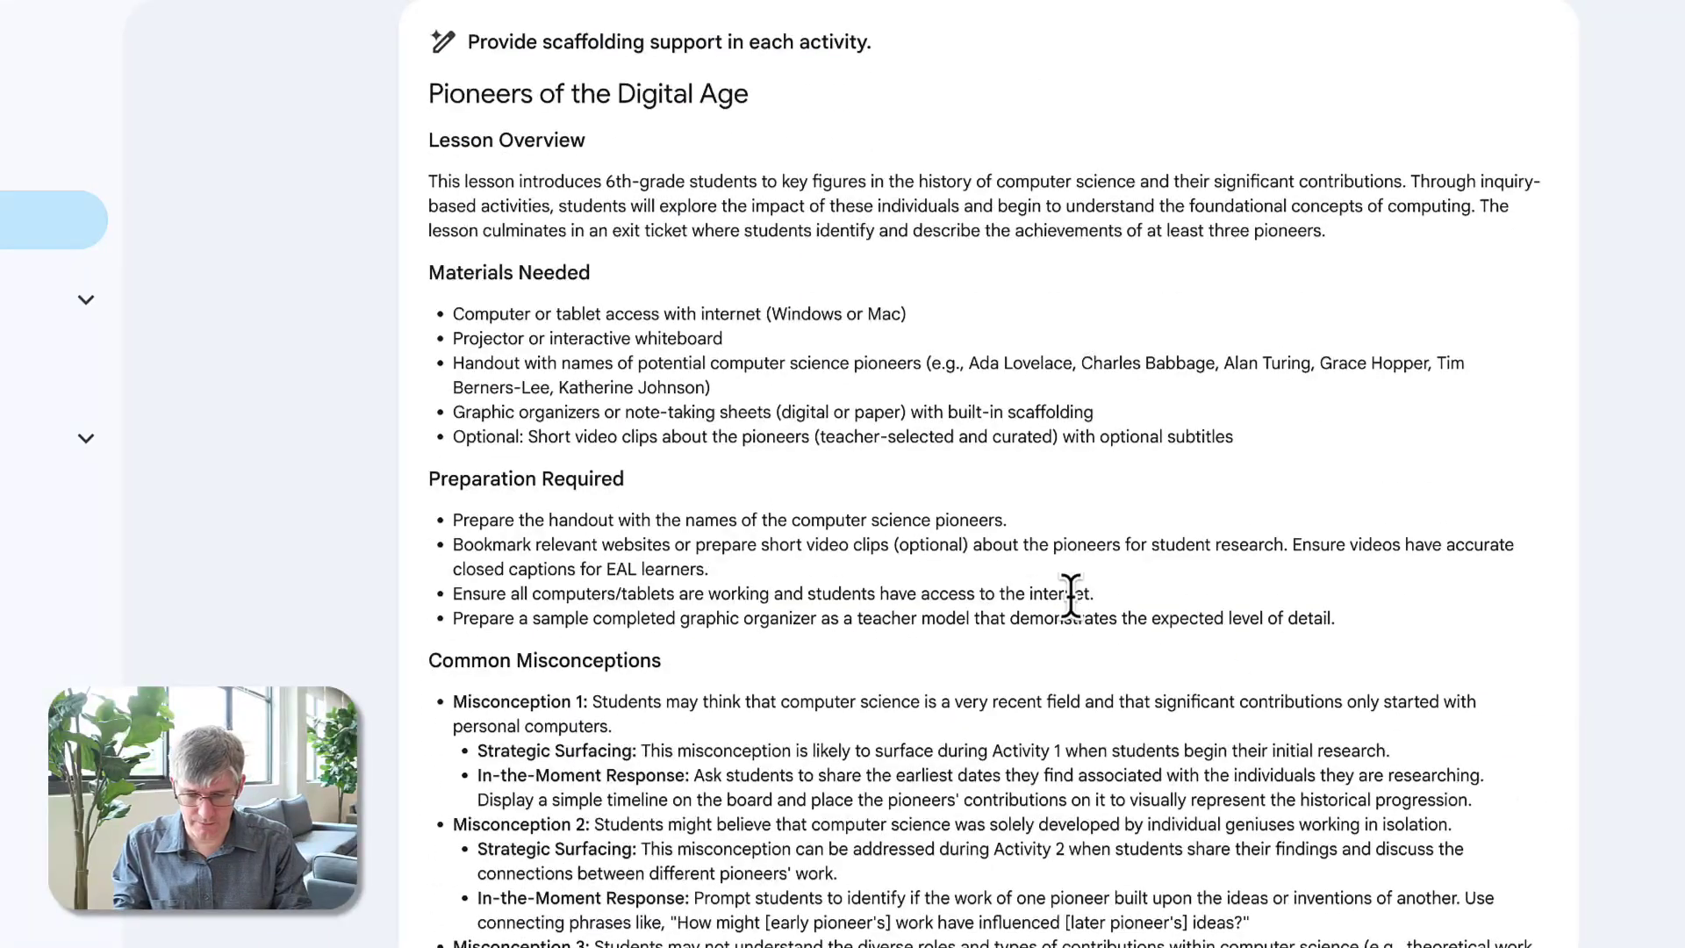
{"action": "scroll", "coordinate": [1072, 603], "scroll_direction": "down", "scroll_amount": 10}
{"action": "scroll", "coordinate": [1070, 598], "scroll_direction": "up", "scroll_amount": 2}
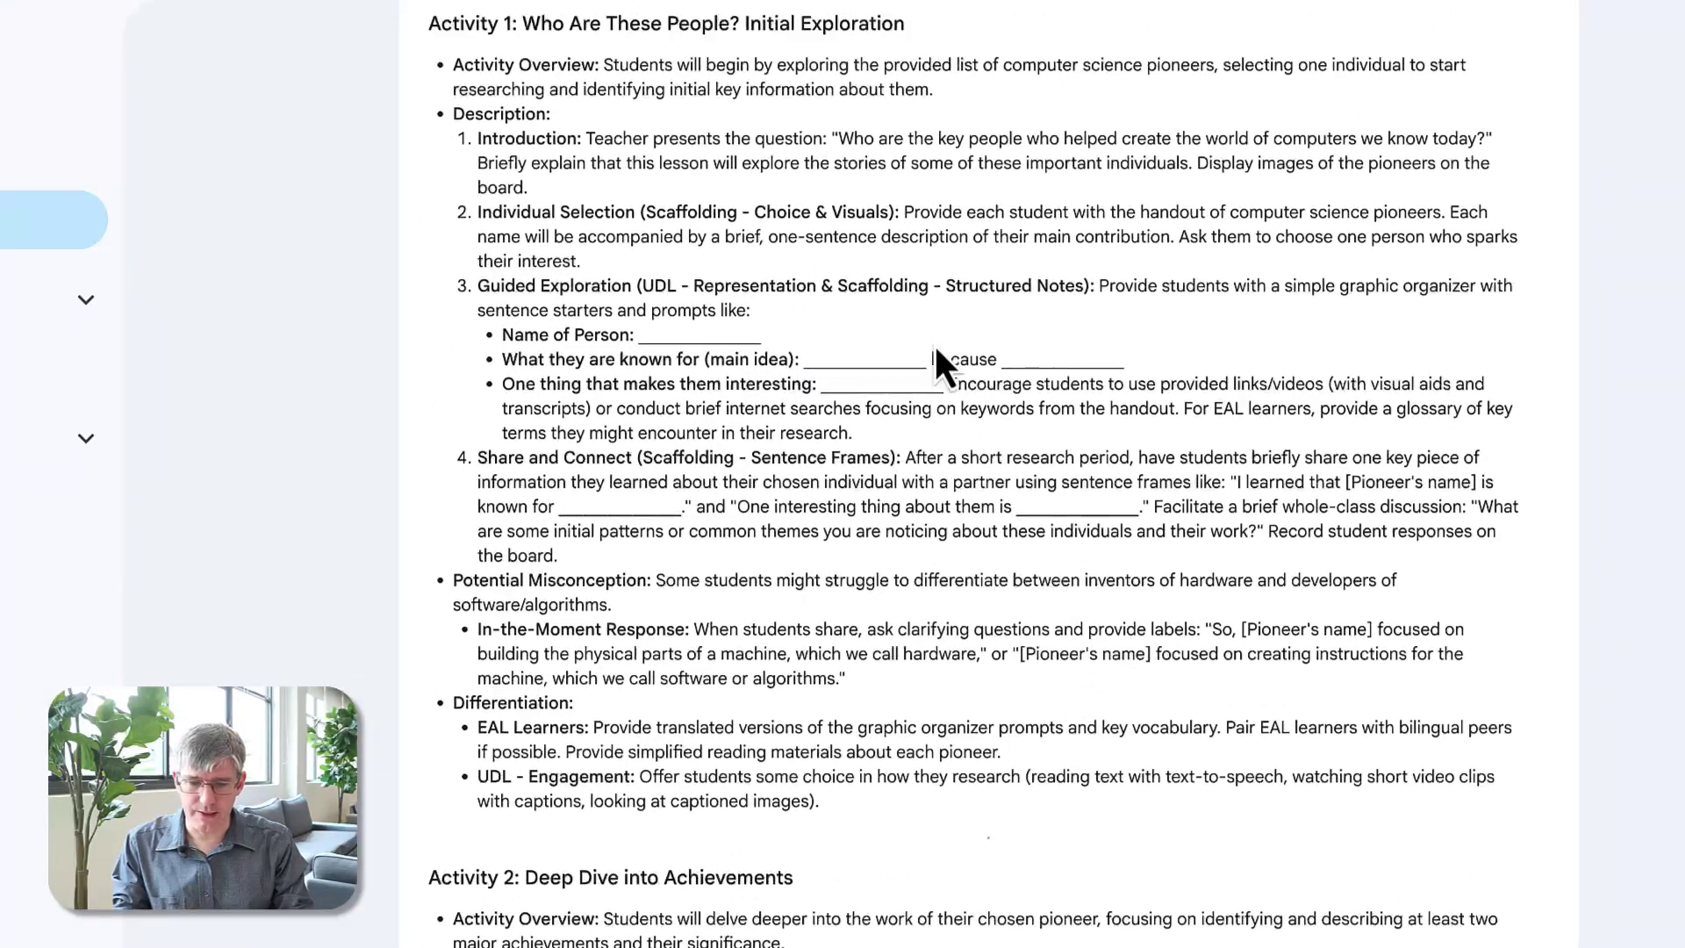
{"action": "left_click_drag", "start_coordinate": [487, 285], "coordinate": [1284, 482]}
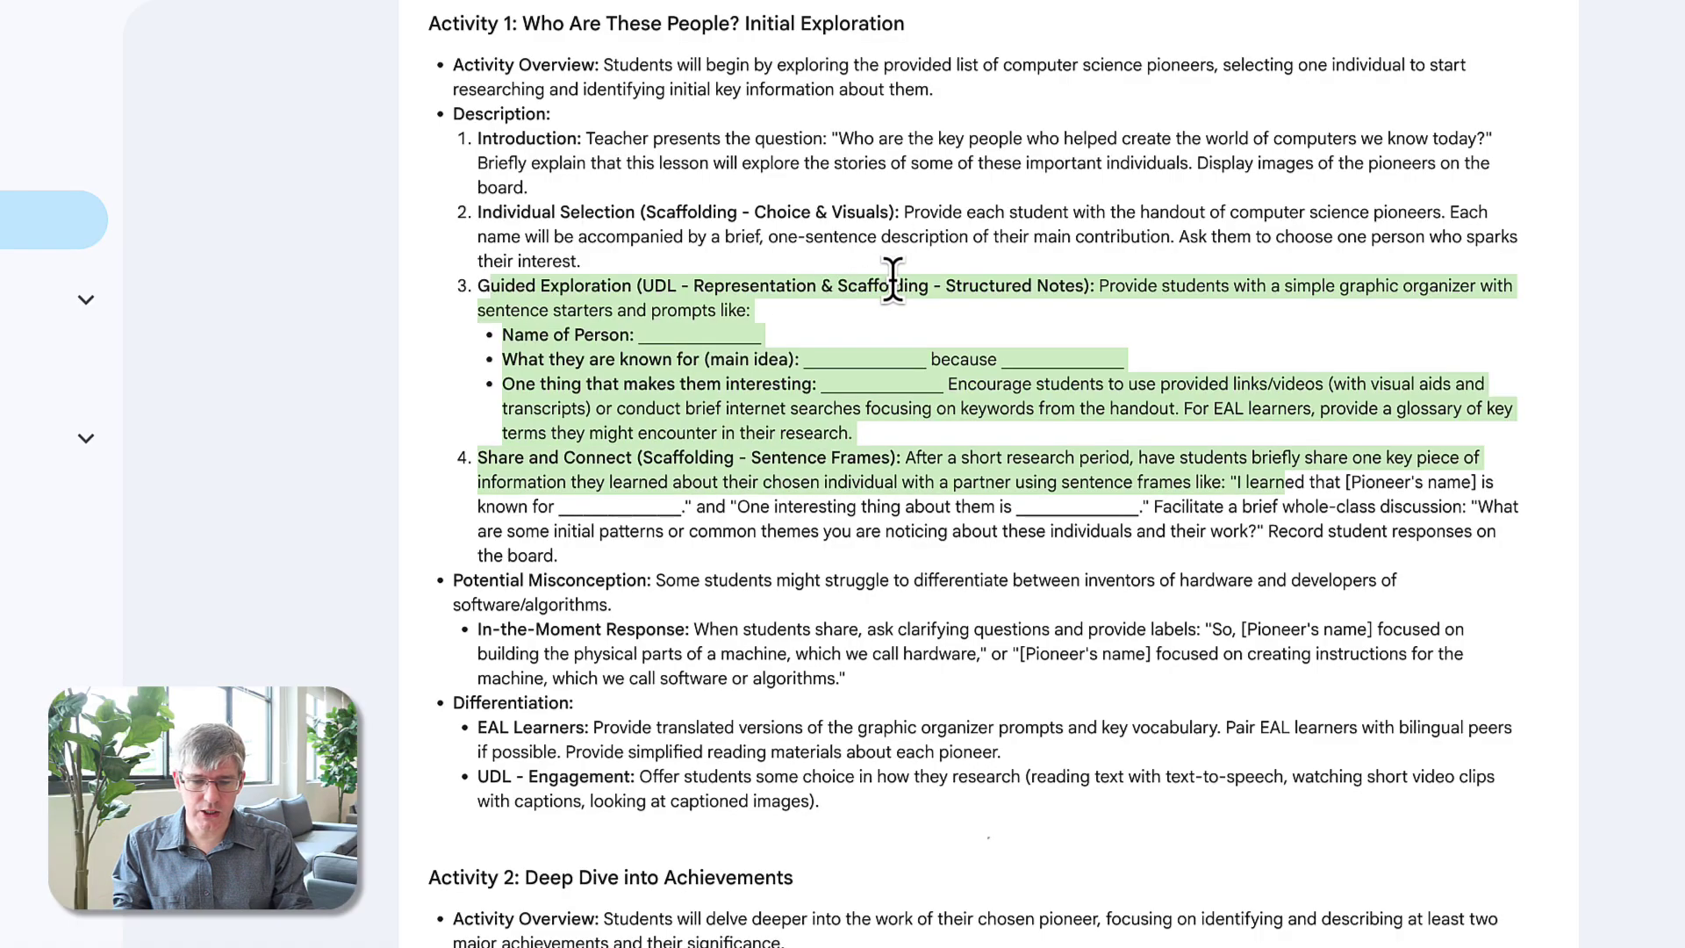
{"action": "left_click", "coordinate": [642, 324]}
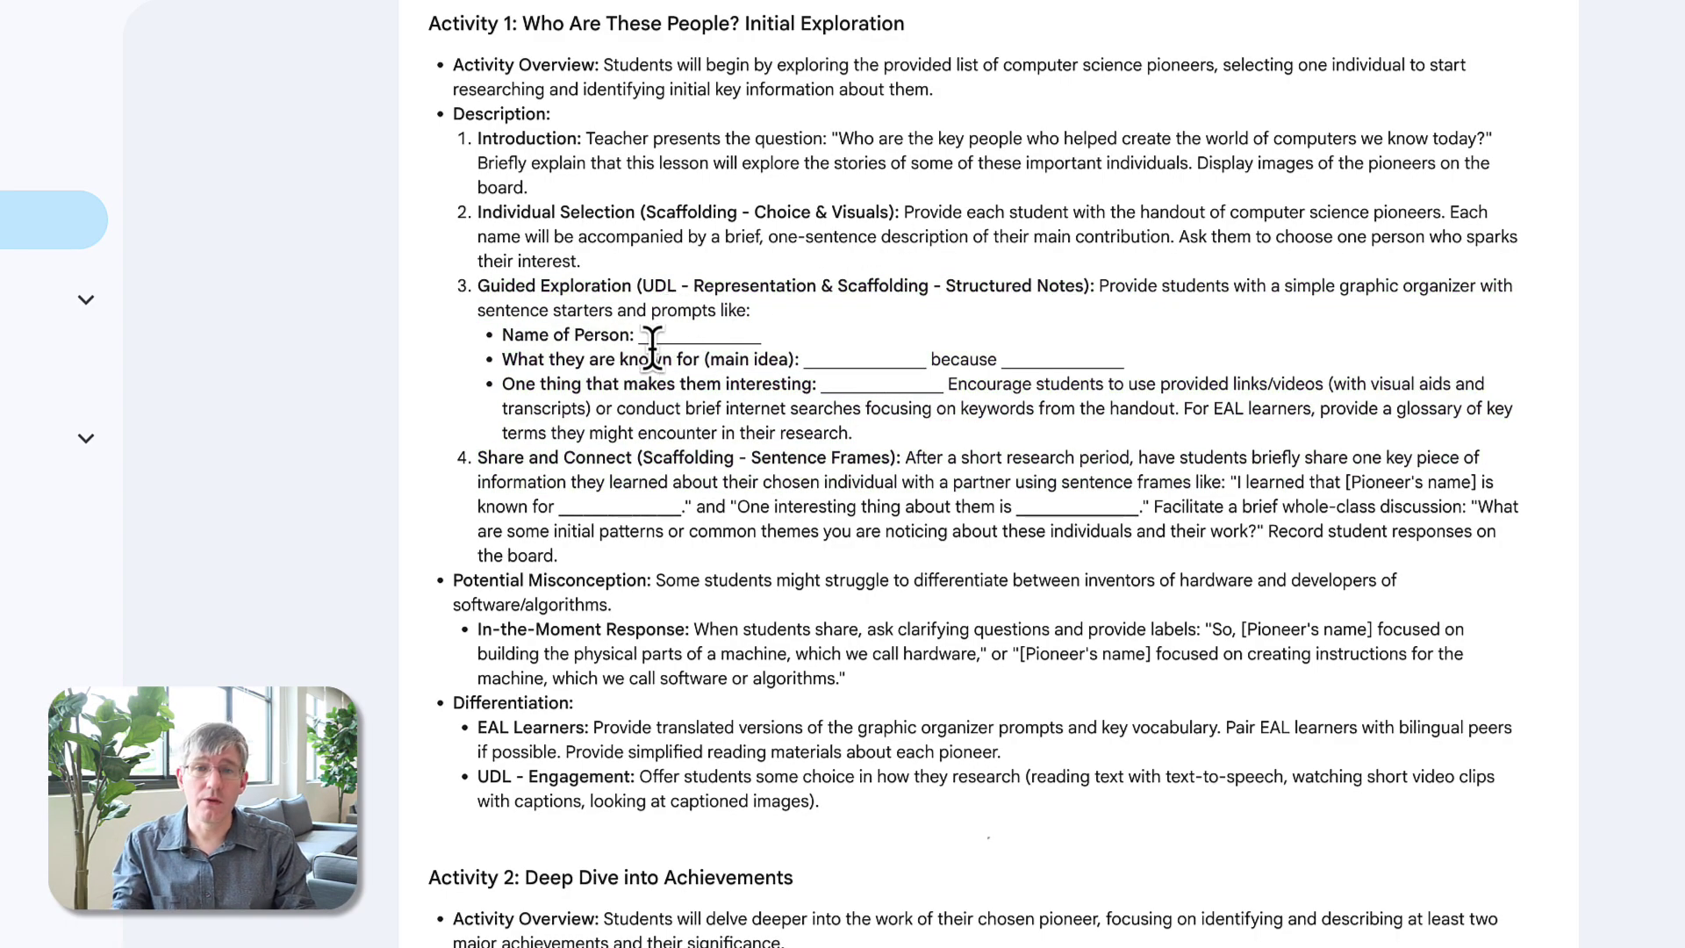
{"action": "double_click", "coordinate": [888, 360]}
{"action": "double_click", "coordinate": [1050, 360]}
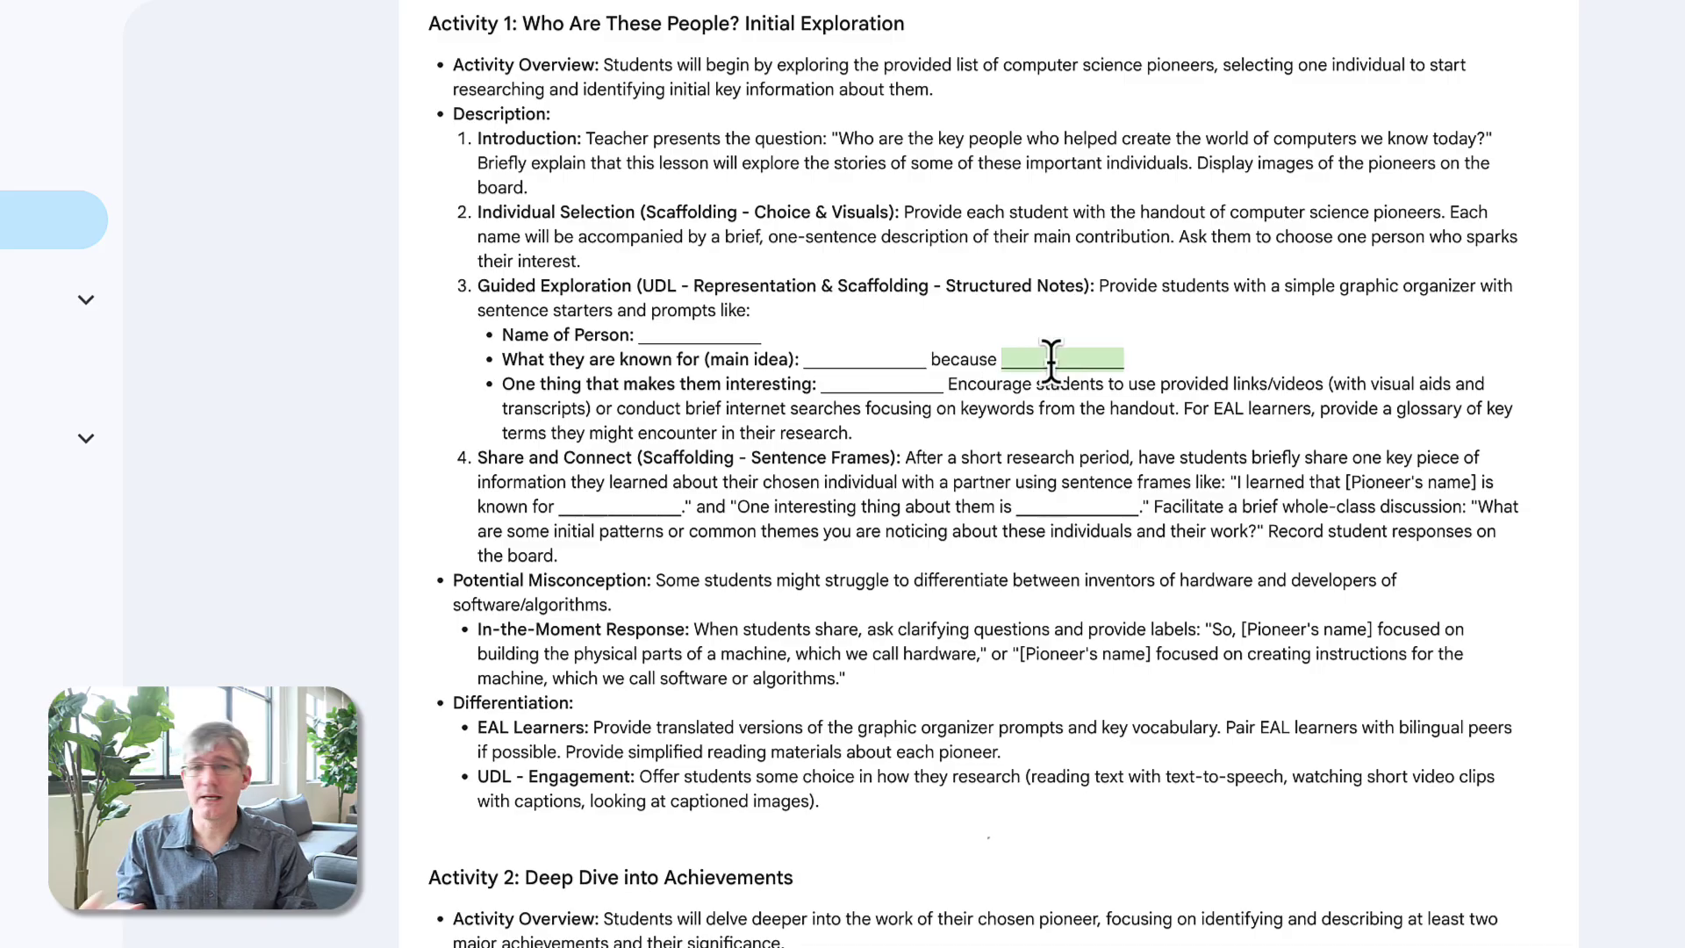
{"action": "scroll", "coordinate": [1051, 361], "scroll_direction": "down", "scroll_amount": 20}
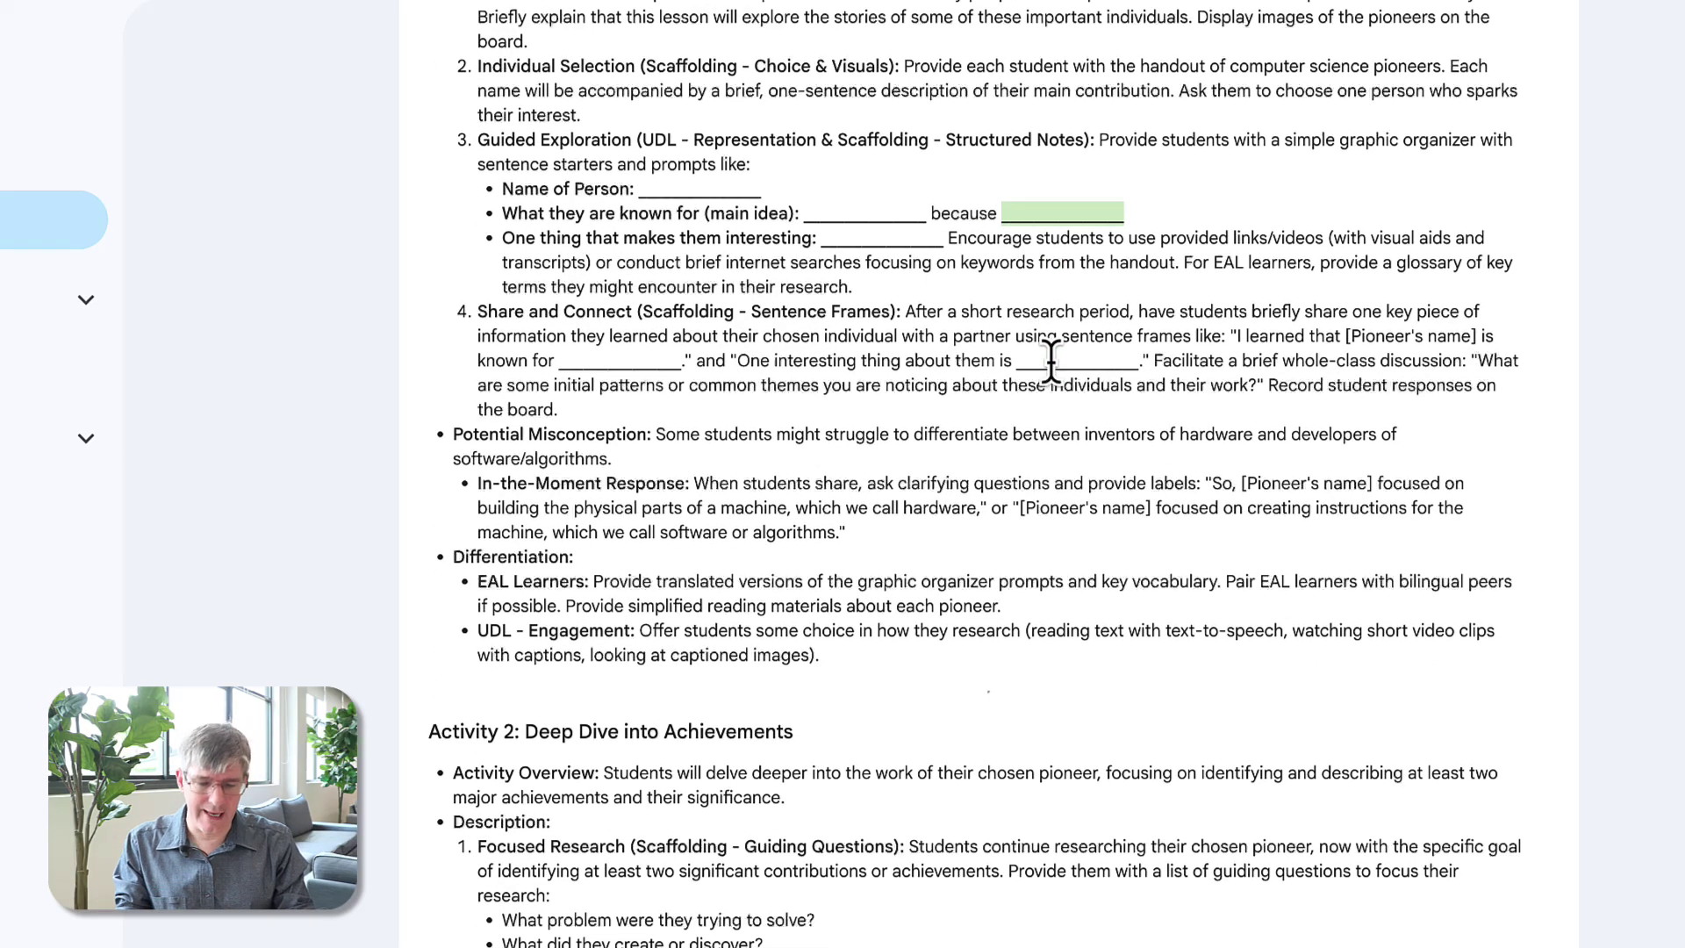
{"action": "scroll", "coordinate": [1051, 364], "scroll_direction": "up", "scroll_amount": 1}
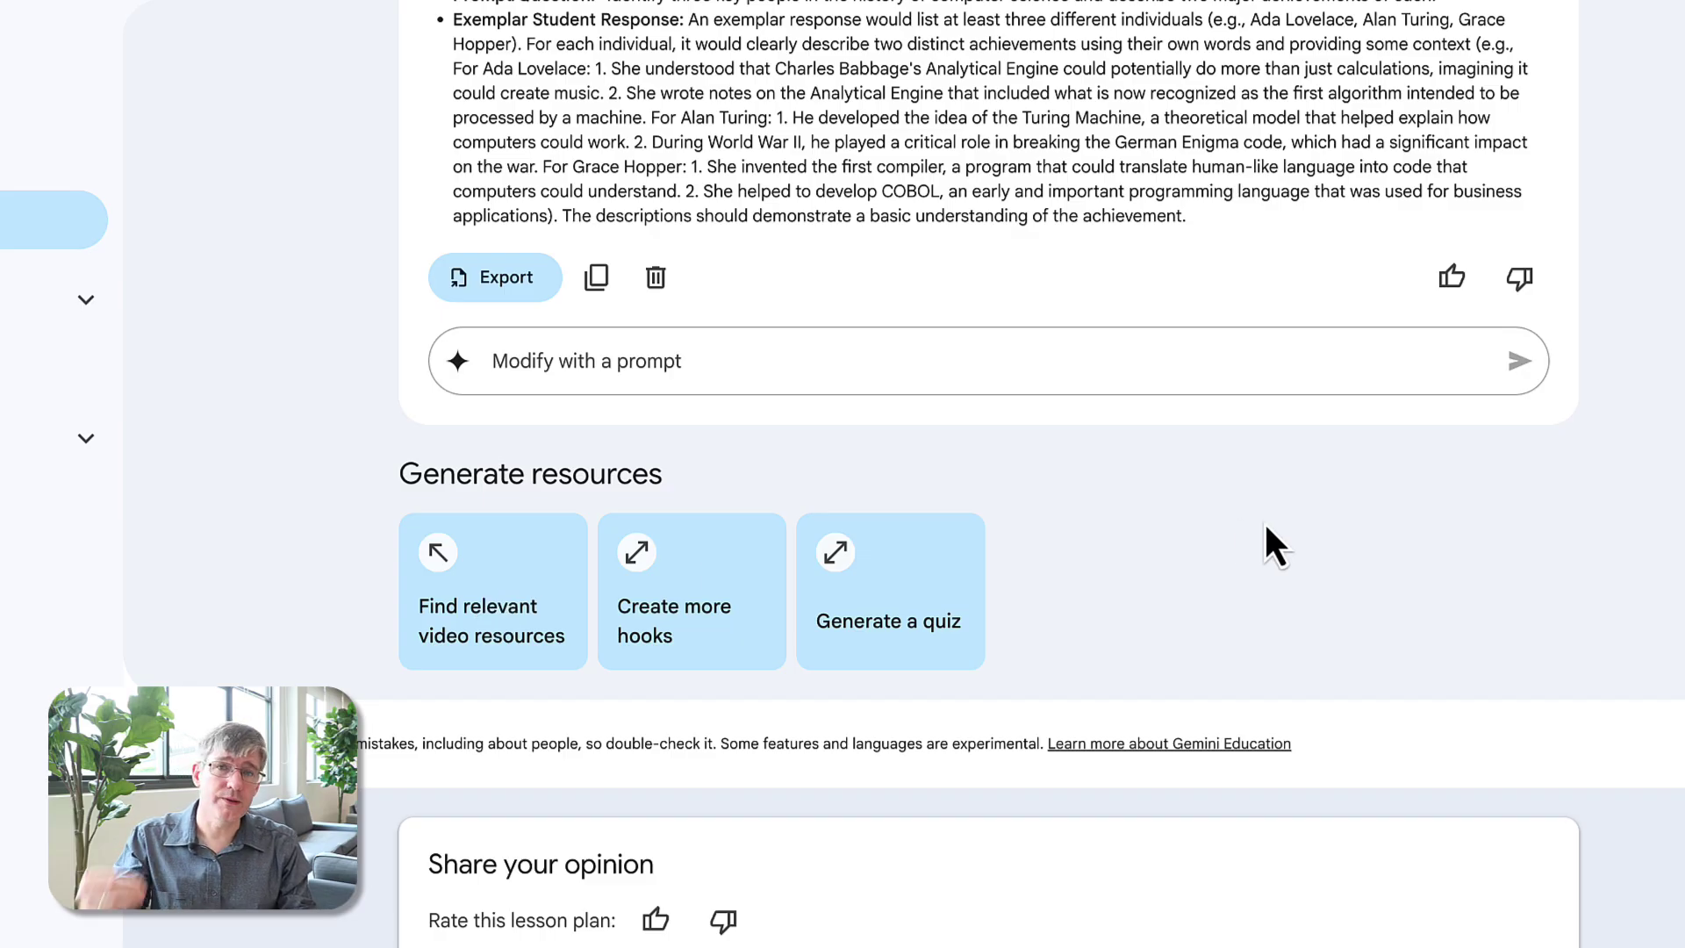
- Export the finished grade 6 lesson plan to a new Google Doc
{"action": "scroll", "coordinate": [1263, 520], "scroll_direction": "up", "scroll_amount": 15}
{"action": "scroll", "coordinate": [1263, 519], "scroll_direction": "up", "scroll_amount": 8}
{"action": "scroll", "coordinate": [1398, 377], "scroll_direction": "down", "scroll_amount": 20}
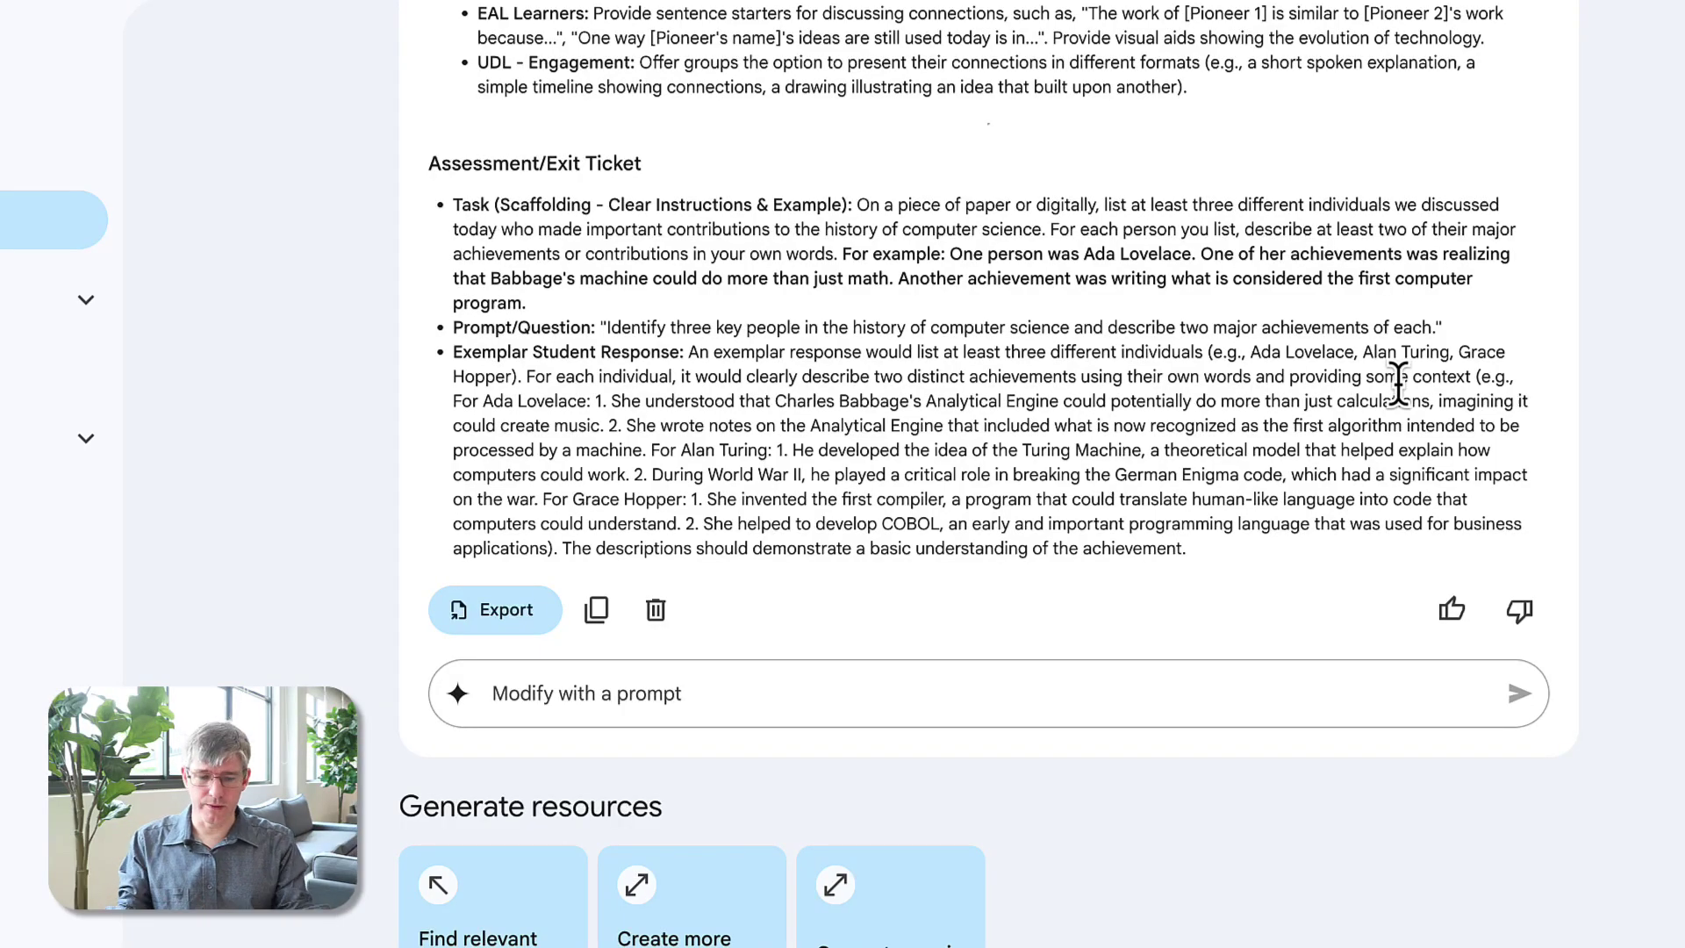
{"action": "left_click", "coordinate": [507, 619]}
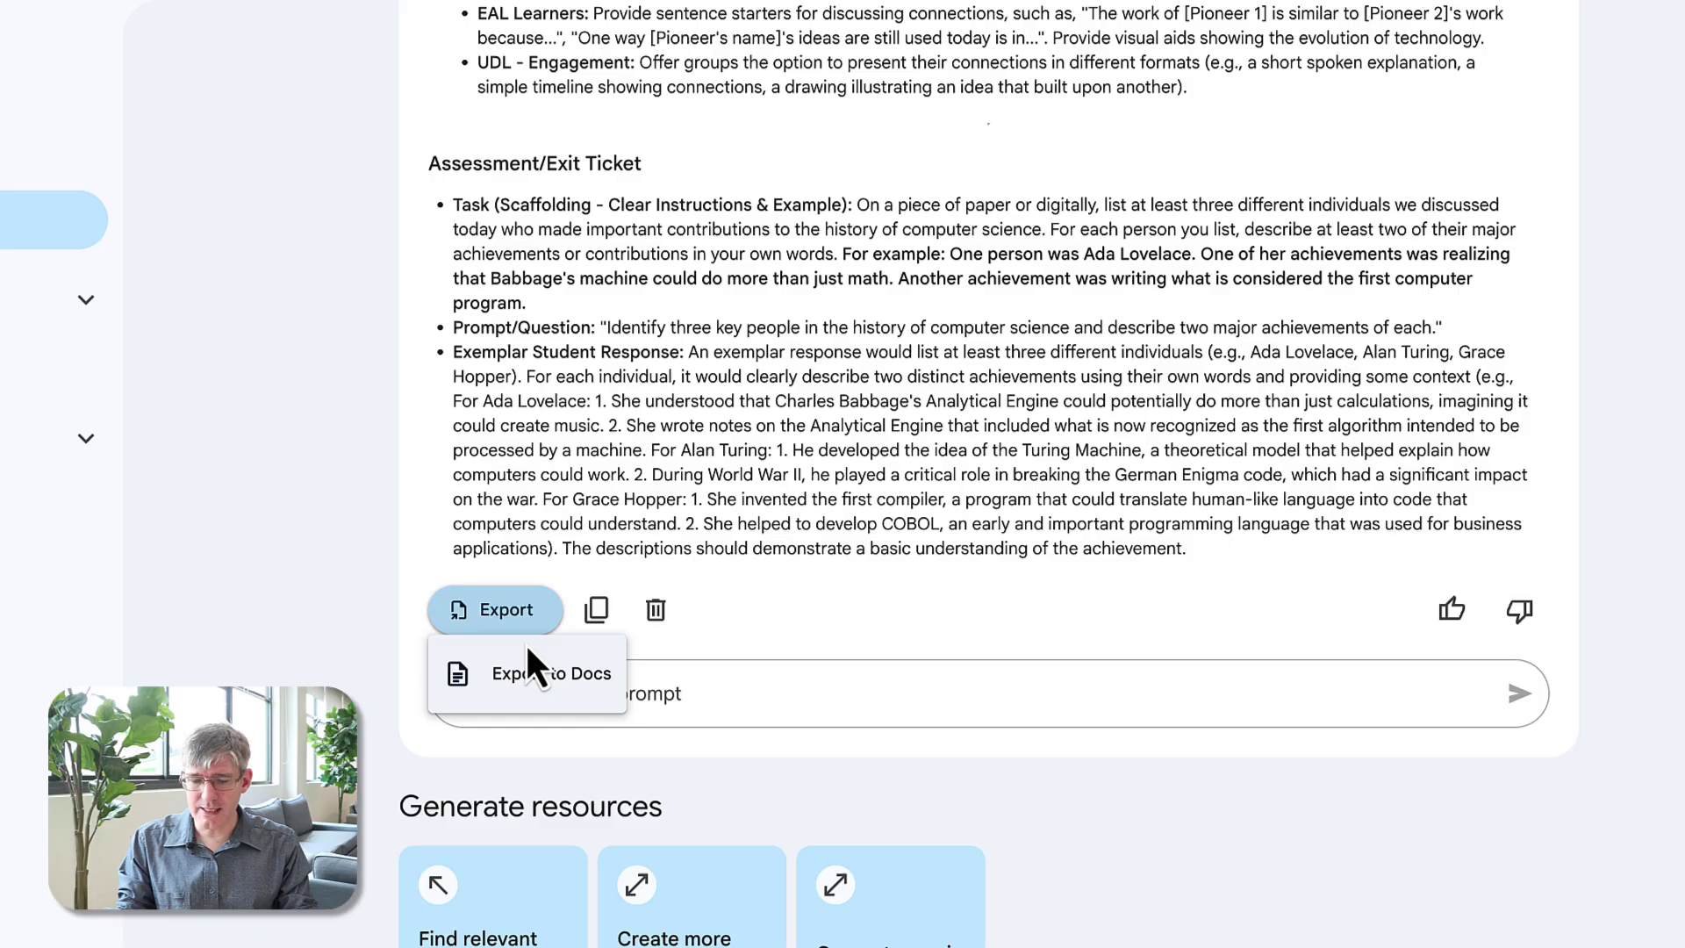
{"action": "left_click", "coordinate": [538, 671]}
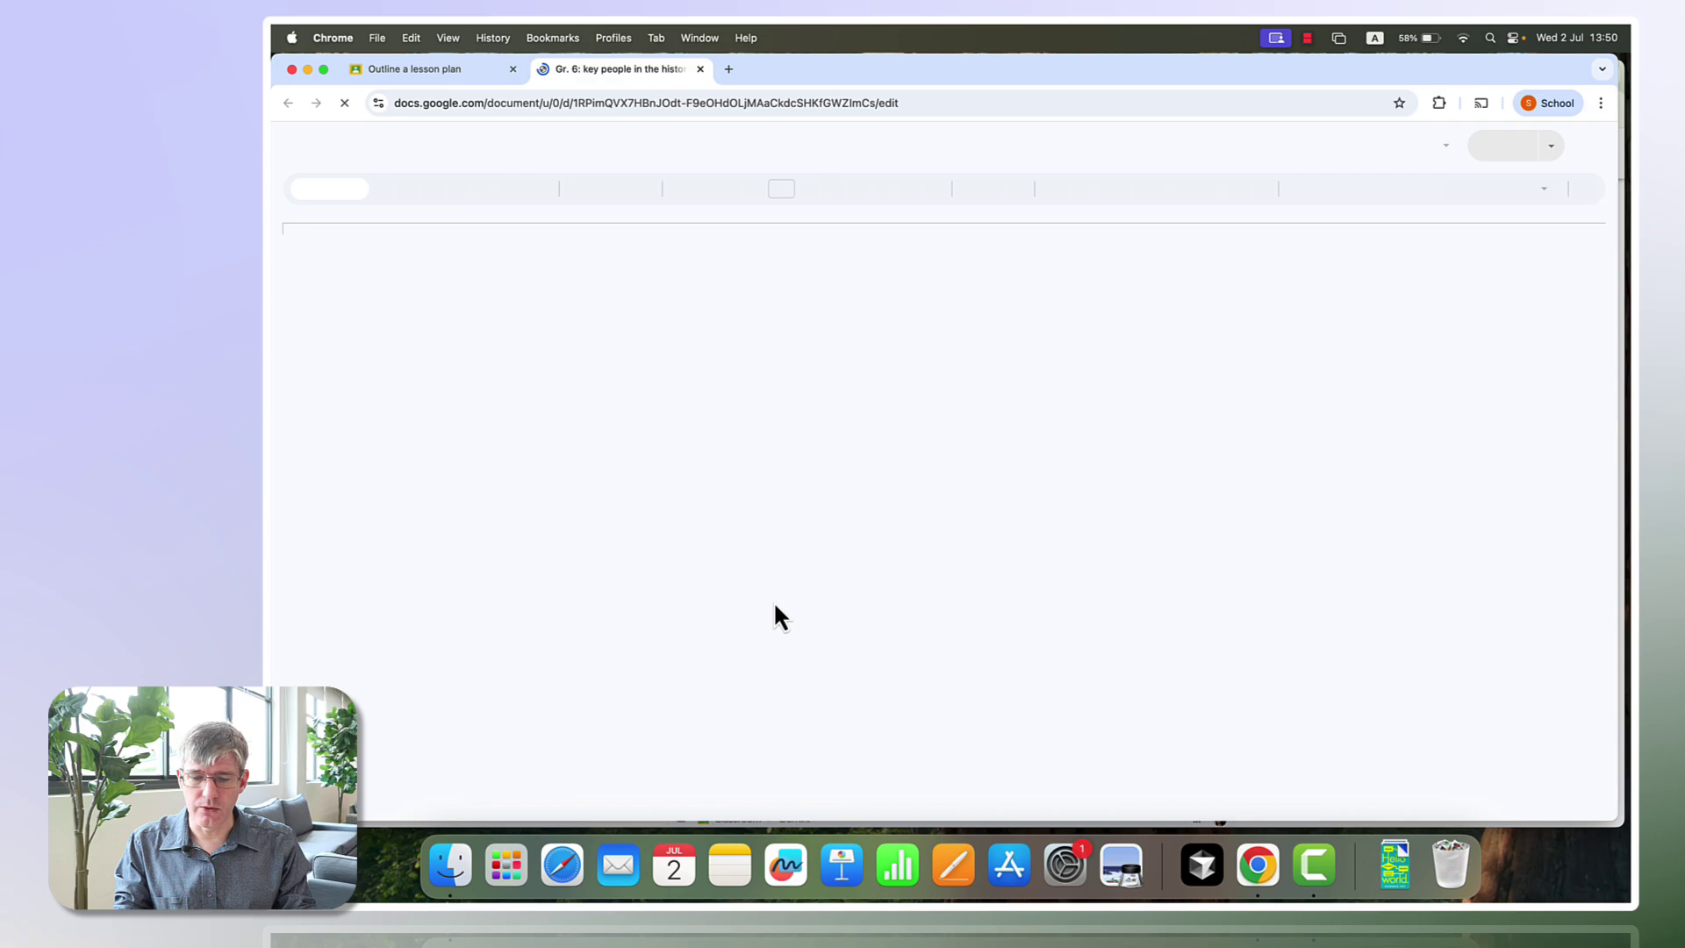
- Dismiss the Docs tips, review the exported plan to the exit ticket, and return to Classroom
{"action": "scroll", "coordinate": [1014, 598], "scroll_direction": "down", "scroll_amount": 10}
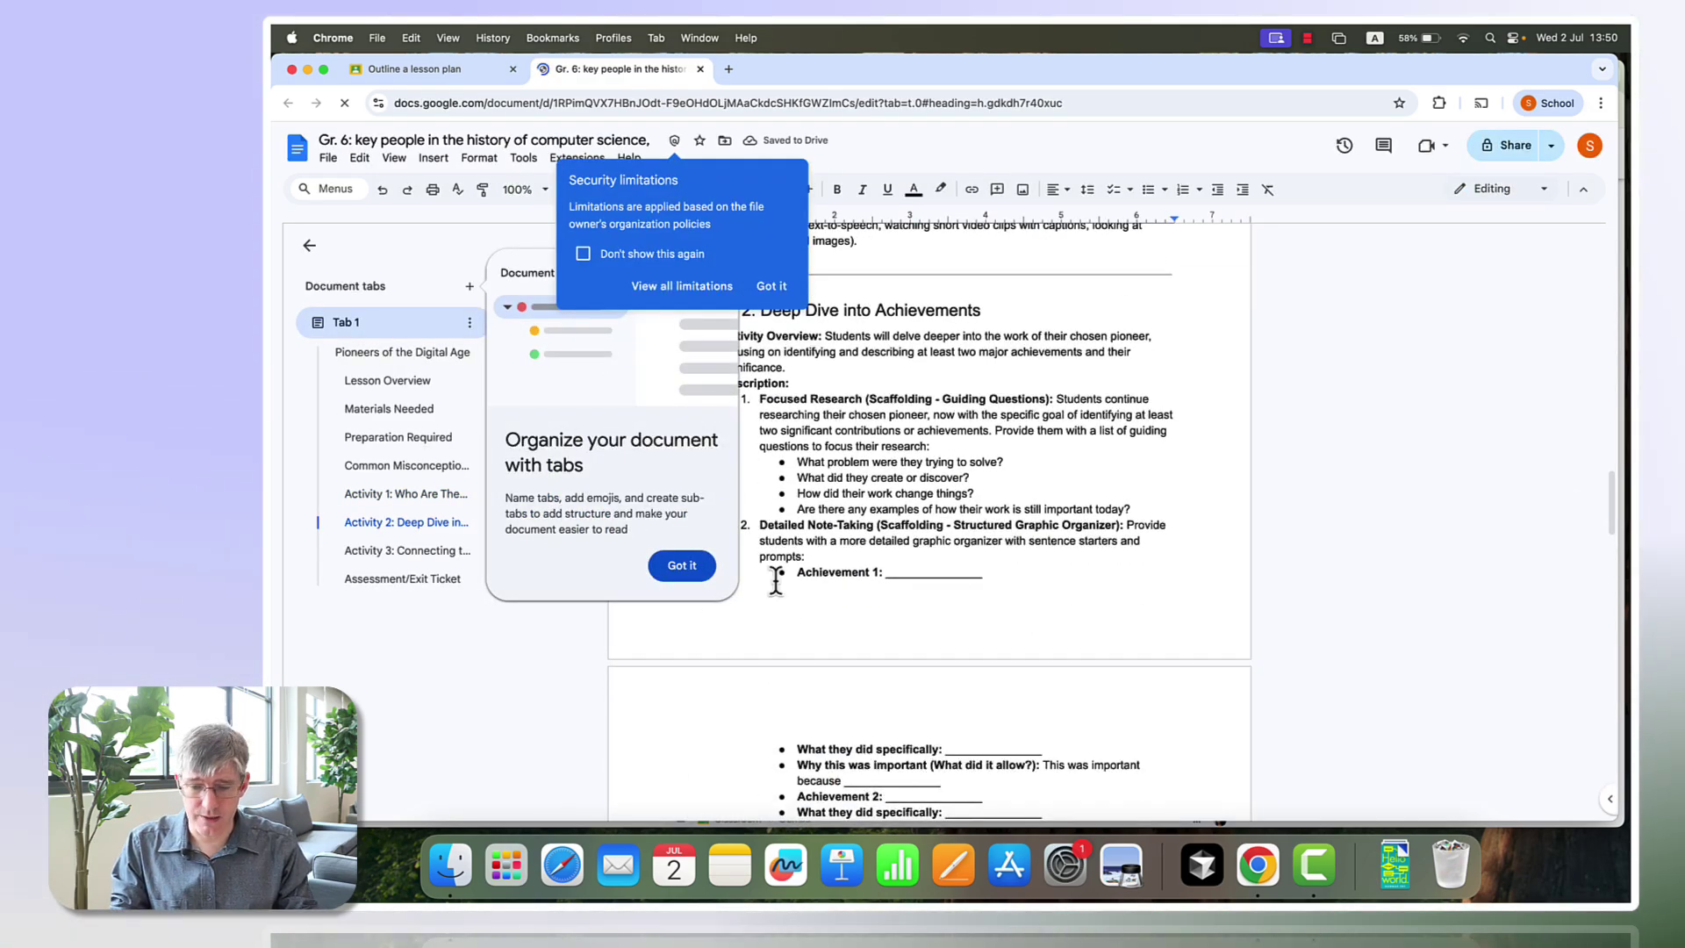
{"action": "left_click", "coordinate": [682, 565]}
{"action": "left_click", "coordinate": [771, 286]}
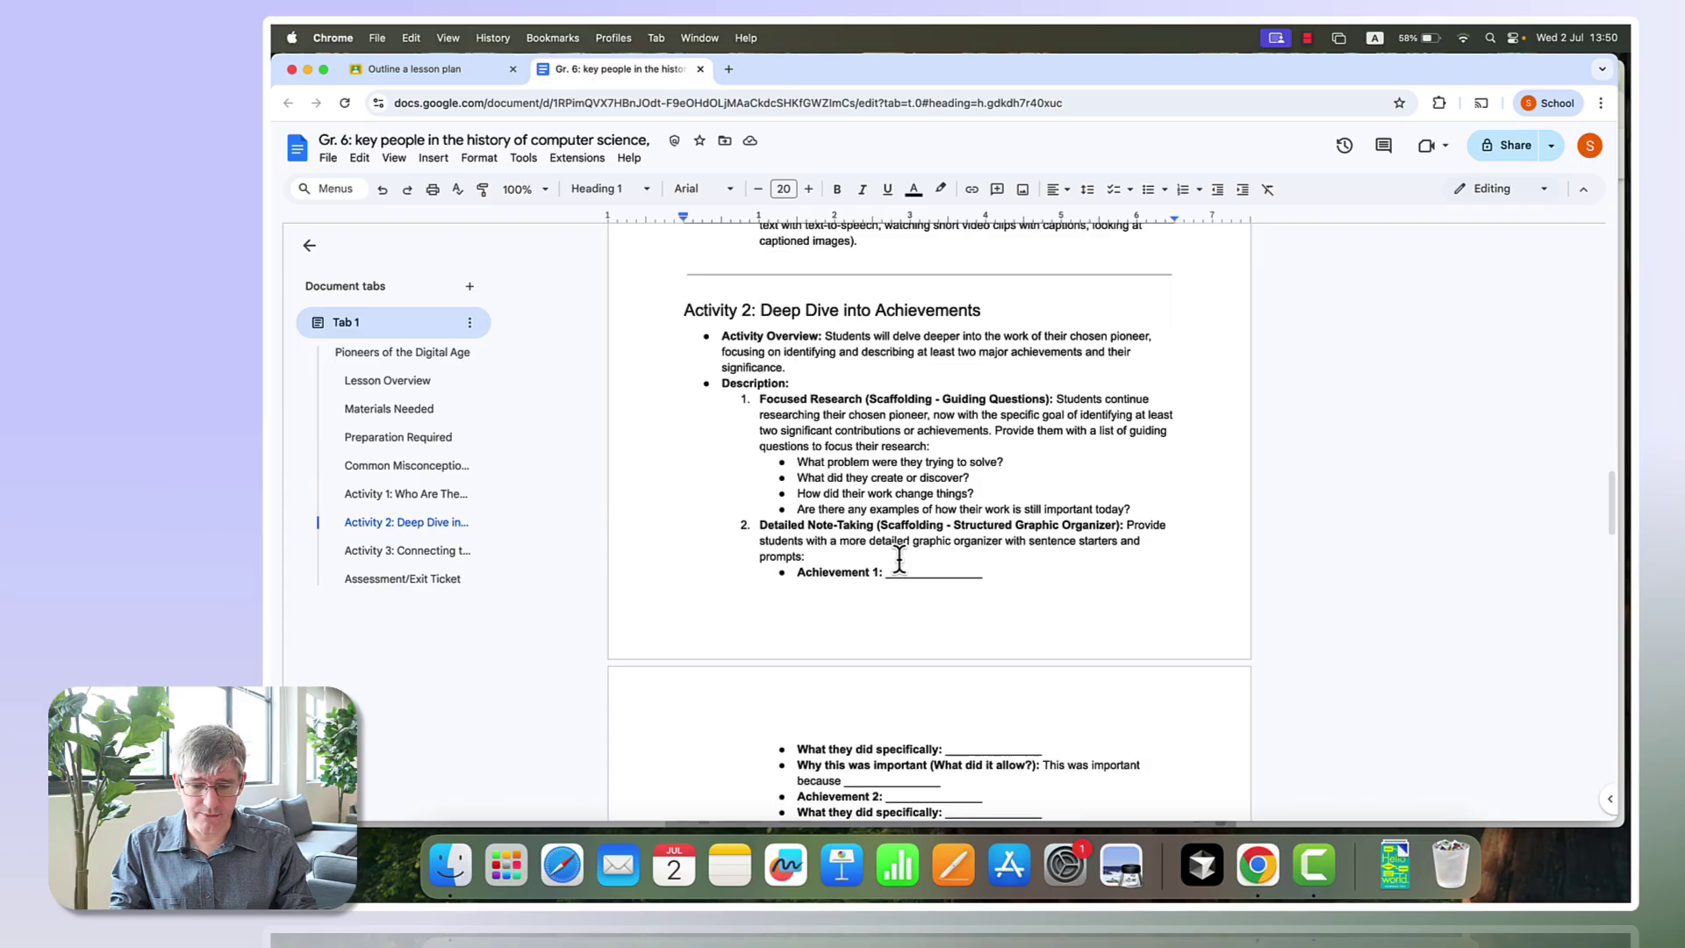
{"action": "scroll", "coordinate": [900, 559], "scroll_direction": "down", "scroll_amount": 15}
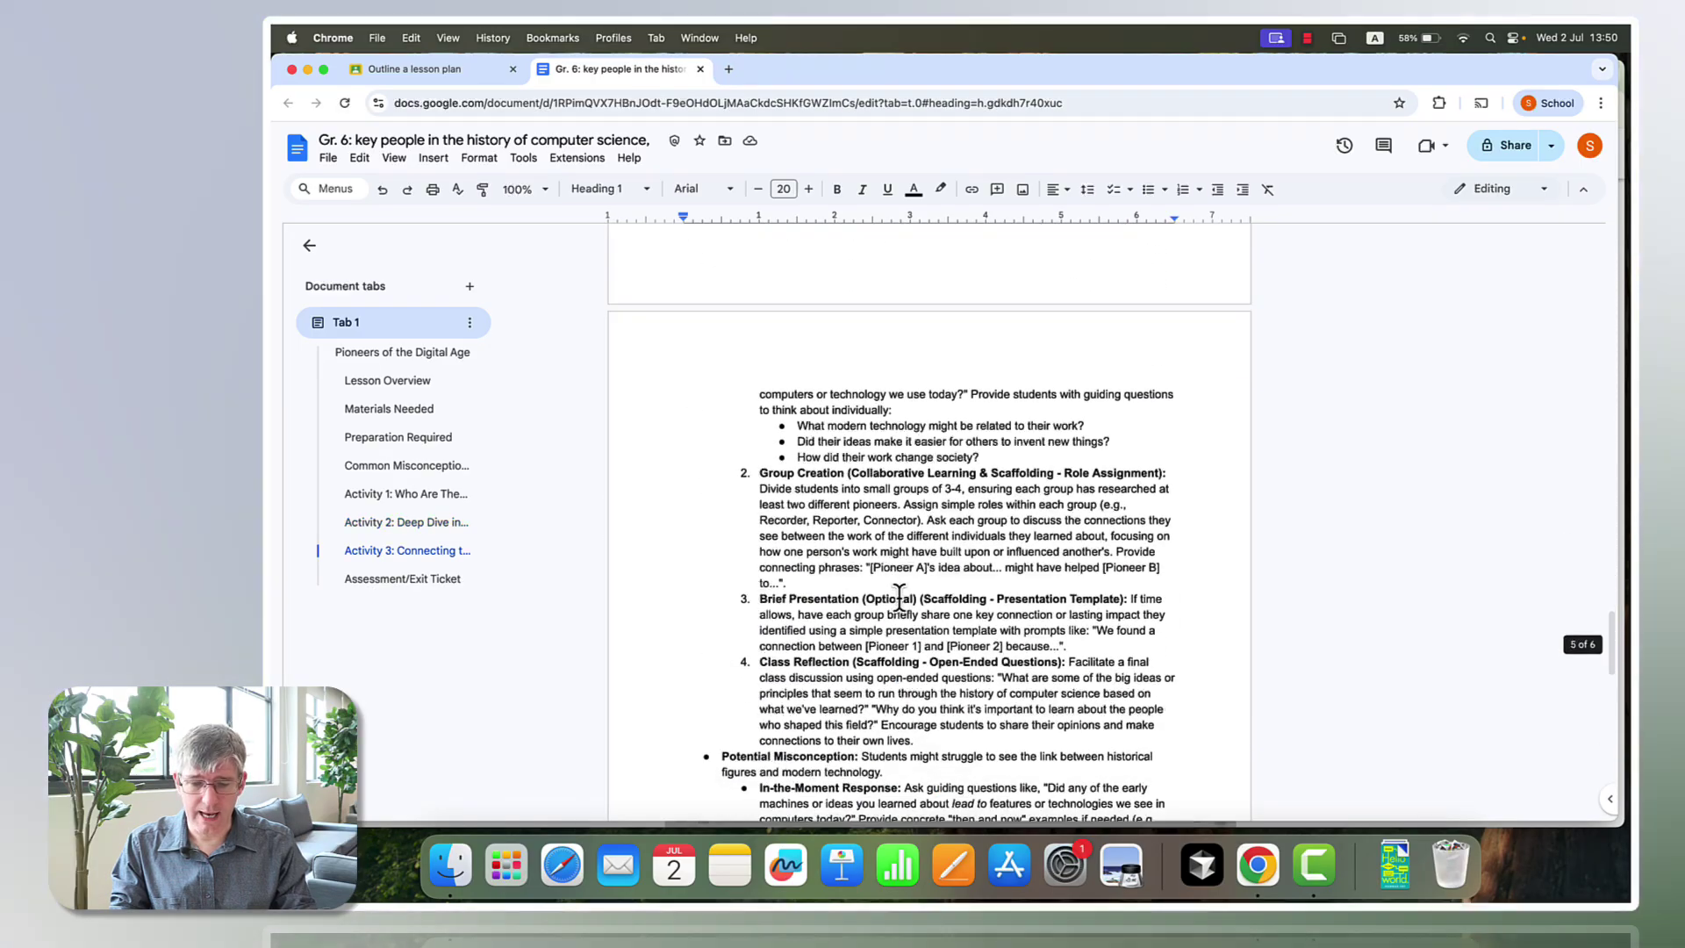
{"action": "scroll", "coordinate": [900, 598], "scroll_direction": "down", "scroll_amount": 10}
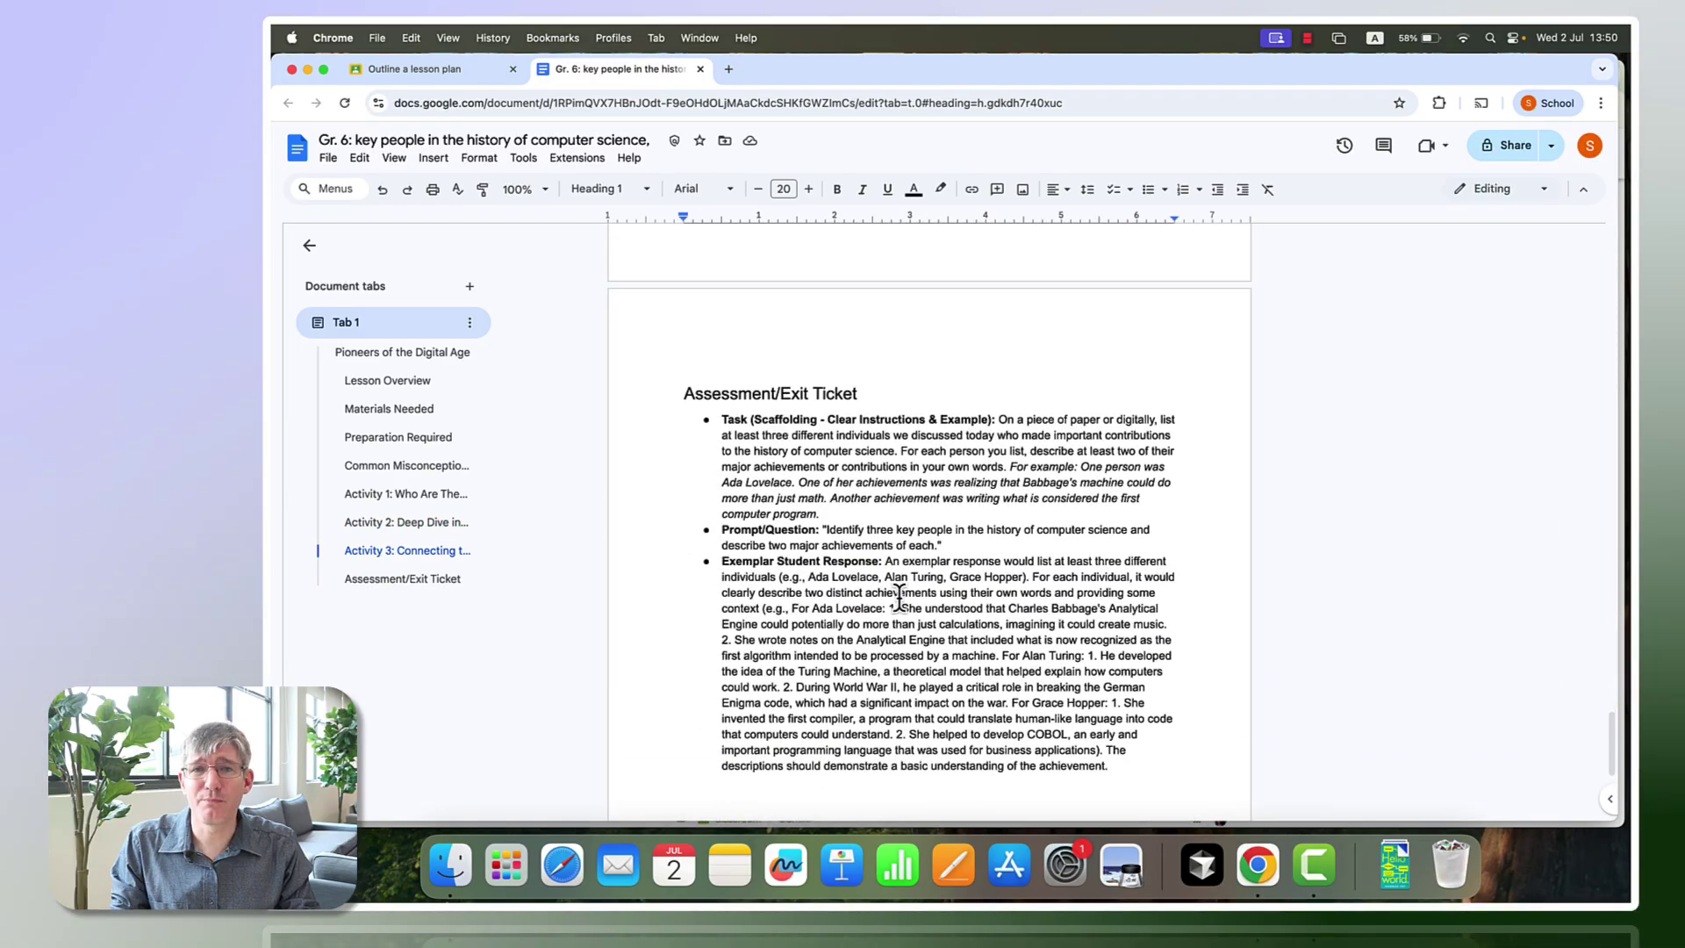
{"action": "left_click", "coordinate": [400, 70]}
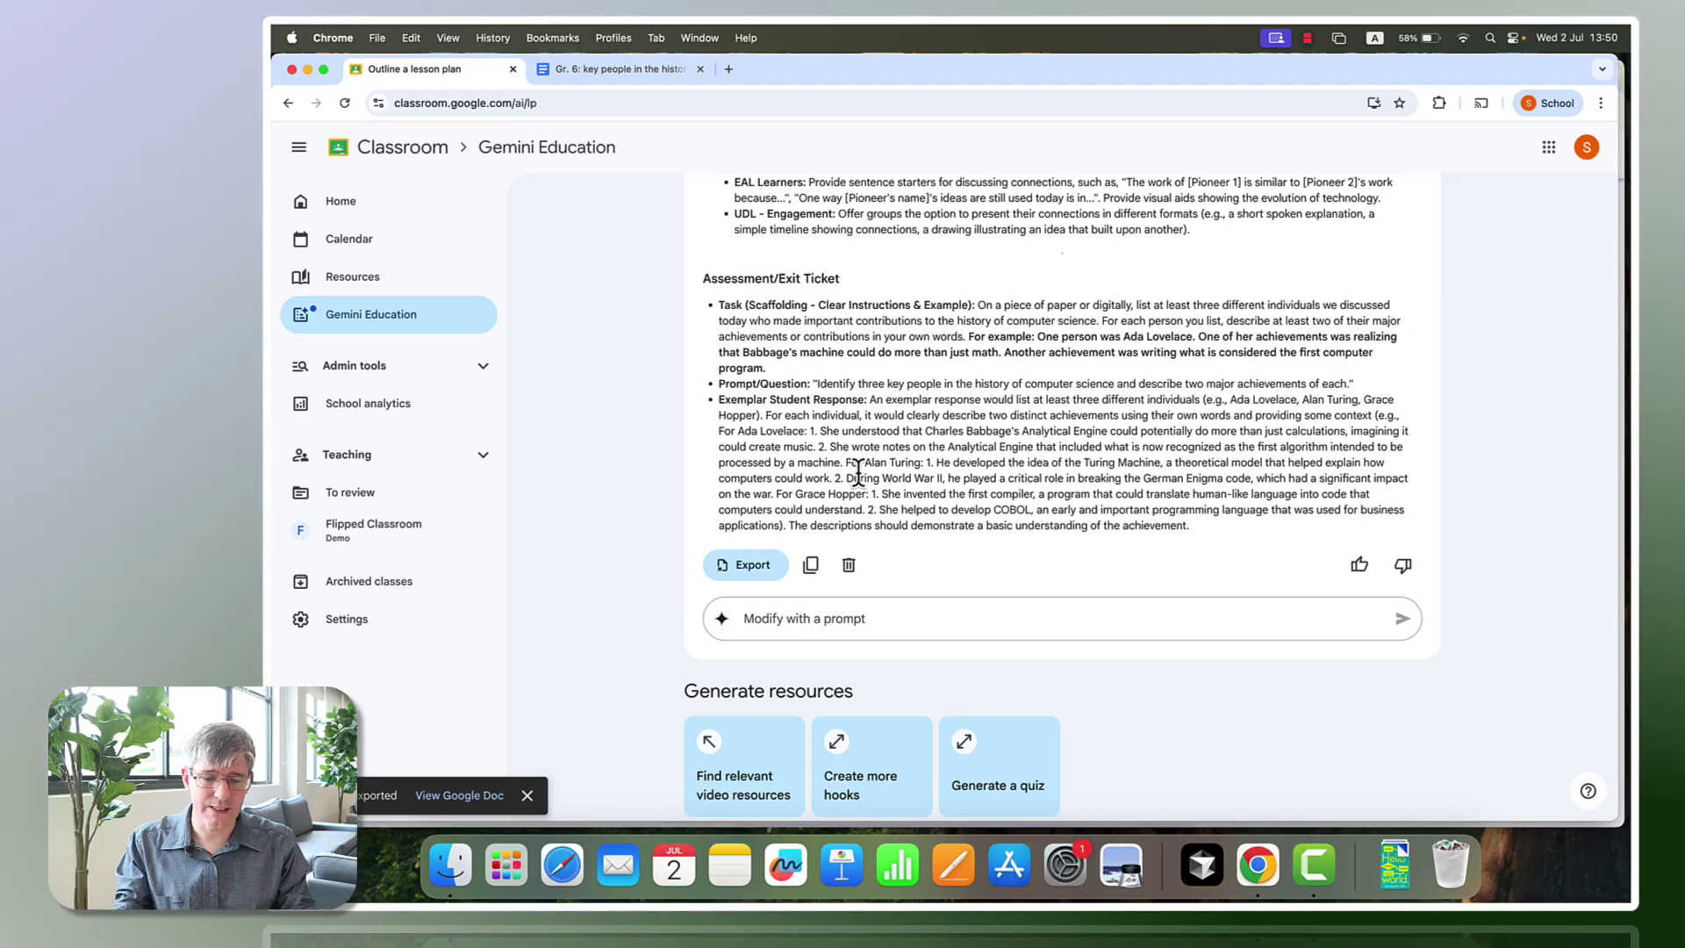
- Generate a true-or-false quiz from the grade 6 computer science pioneers lesson
{"action": "left_click", "coordinate": [981, 753]}
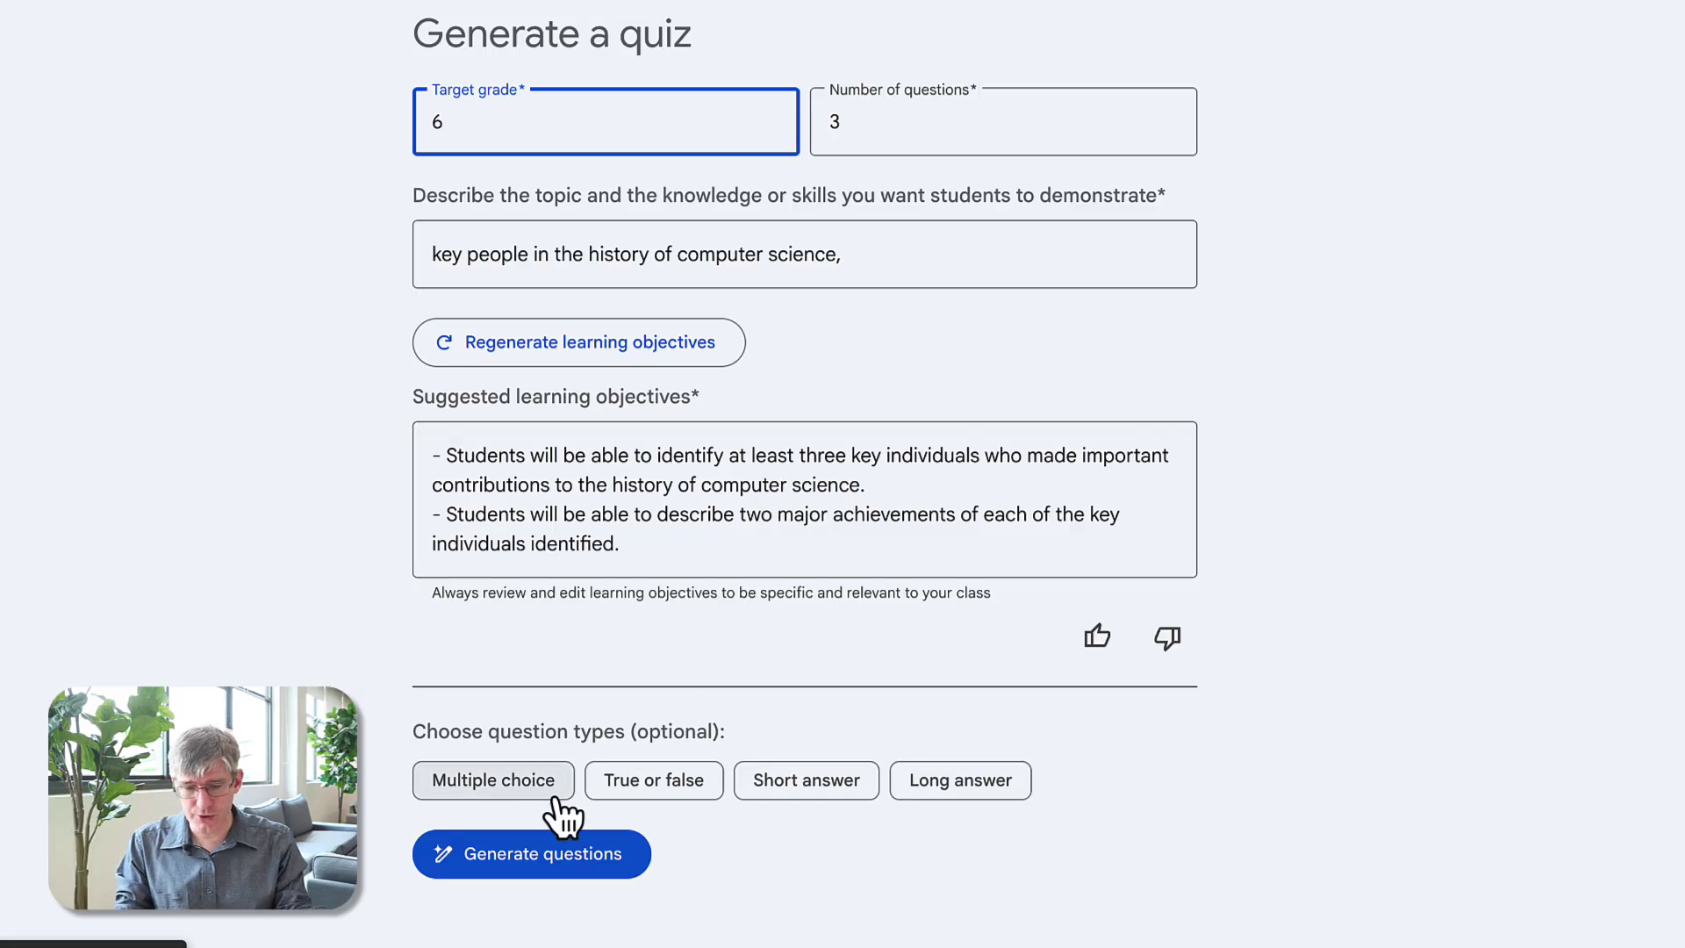
{"action": "left_click", "coordinate": [682, 794]}
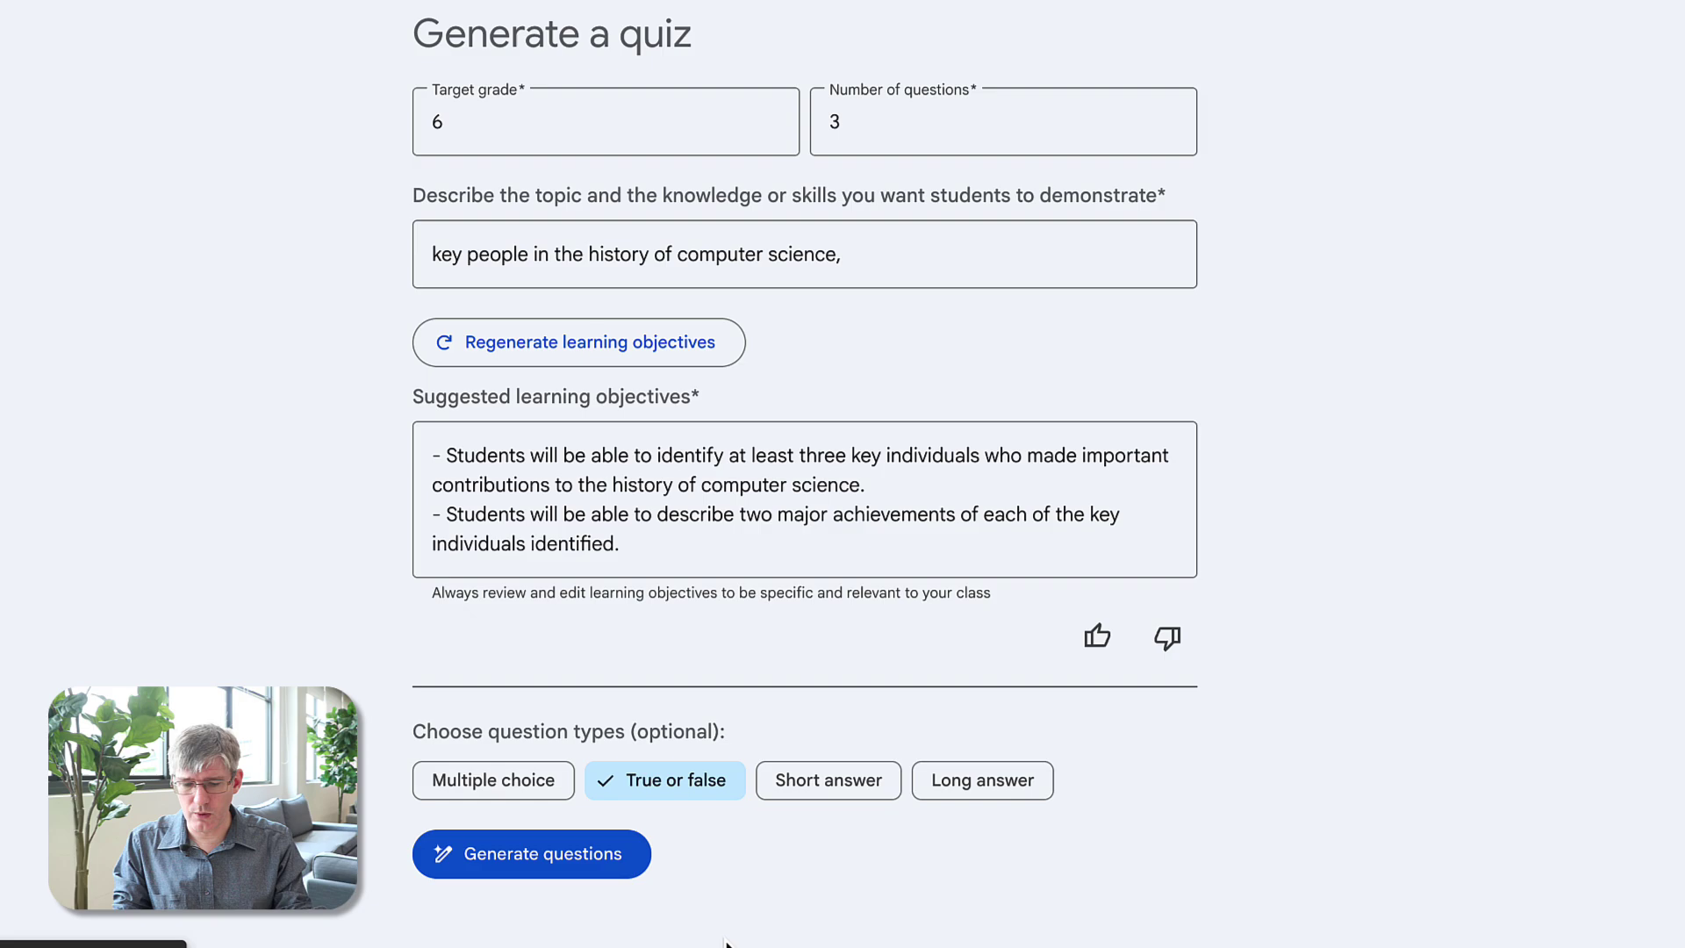
{"action": "left_click", "coordinate": [542, 868]}
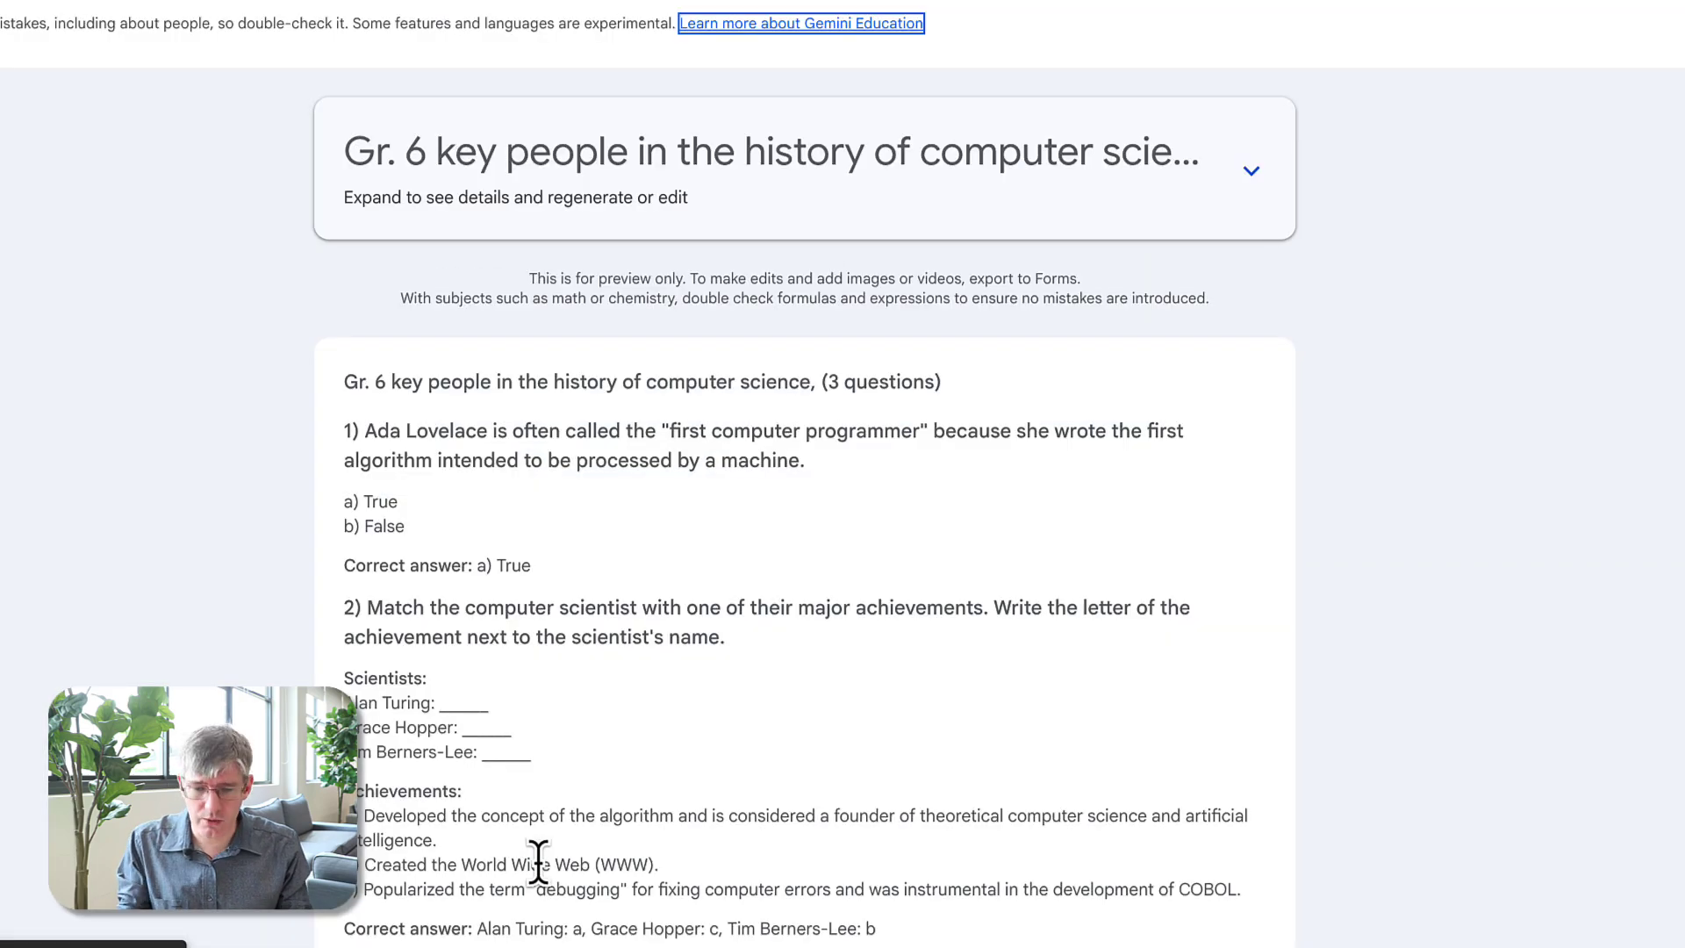
- Read through the pioneers quiz preview: two true/false questions and a matching question with answers
{"action": "scroll", "coordinate": [539, 864], "scroll_direction": "down", "scroll_amount": 6}
{"action": "scroll", "coordinate": [539, 863], "scroll_direction": "up", "scroll_amount": 3}
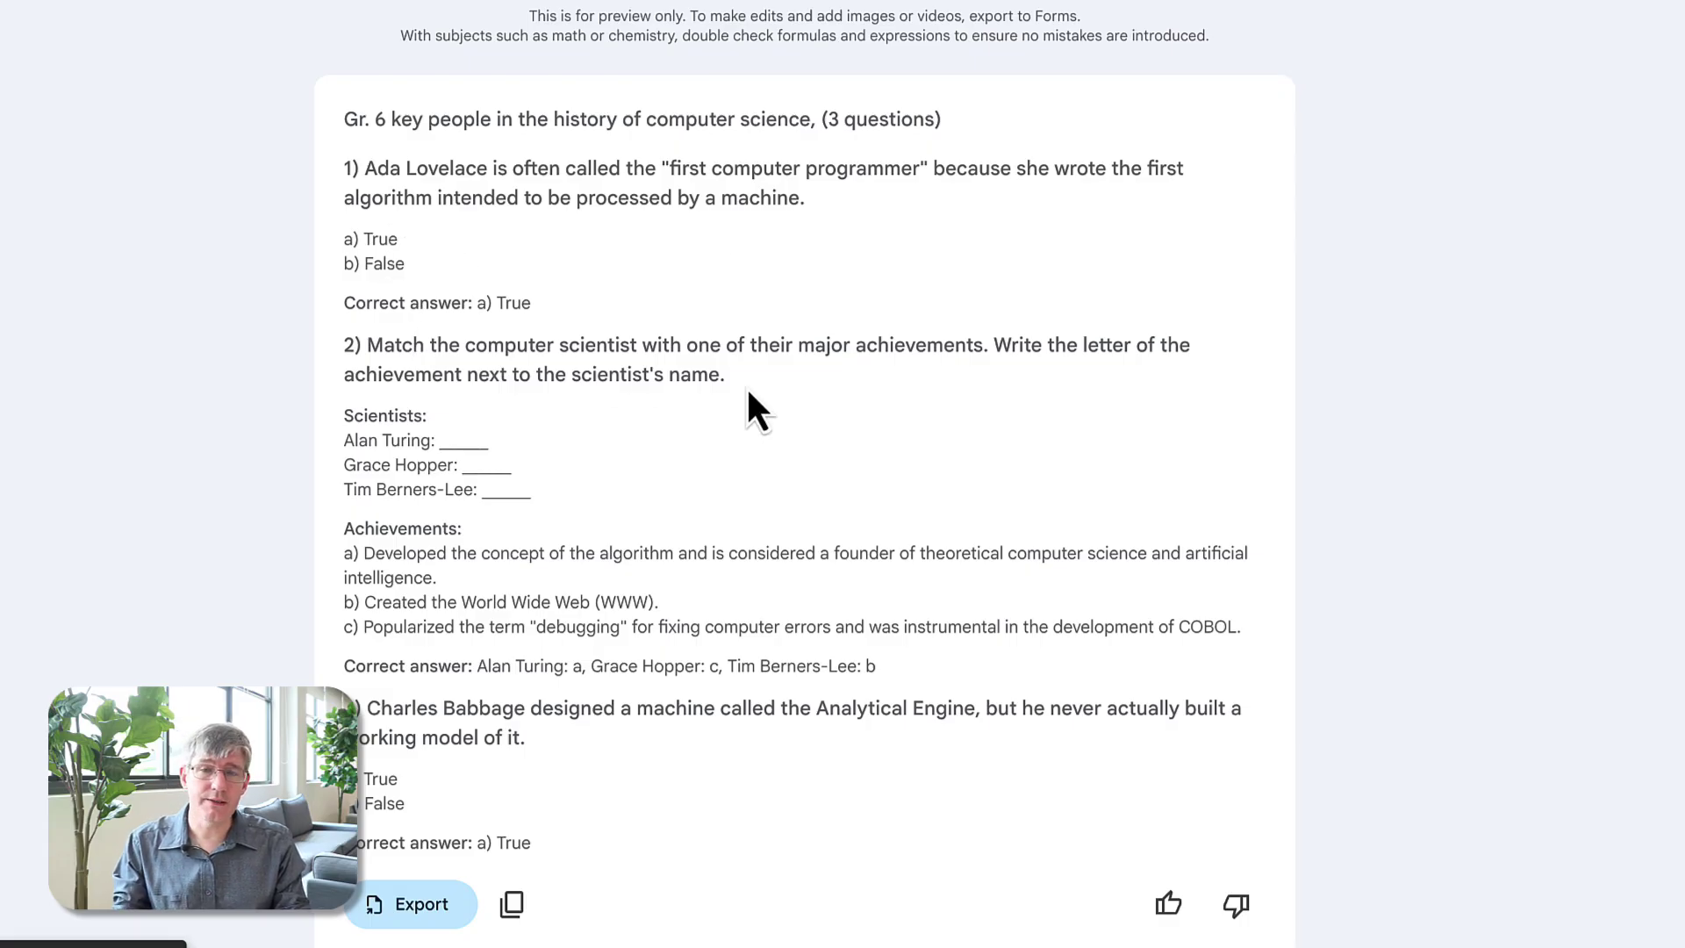
{"action": "scroll", "coordinate": [747, 393], "scroll_direction": "down", "scroll_amount": 3}
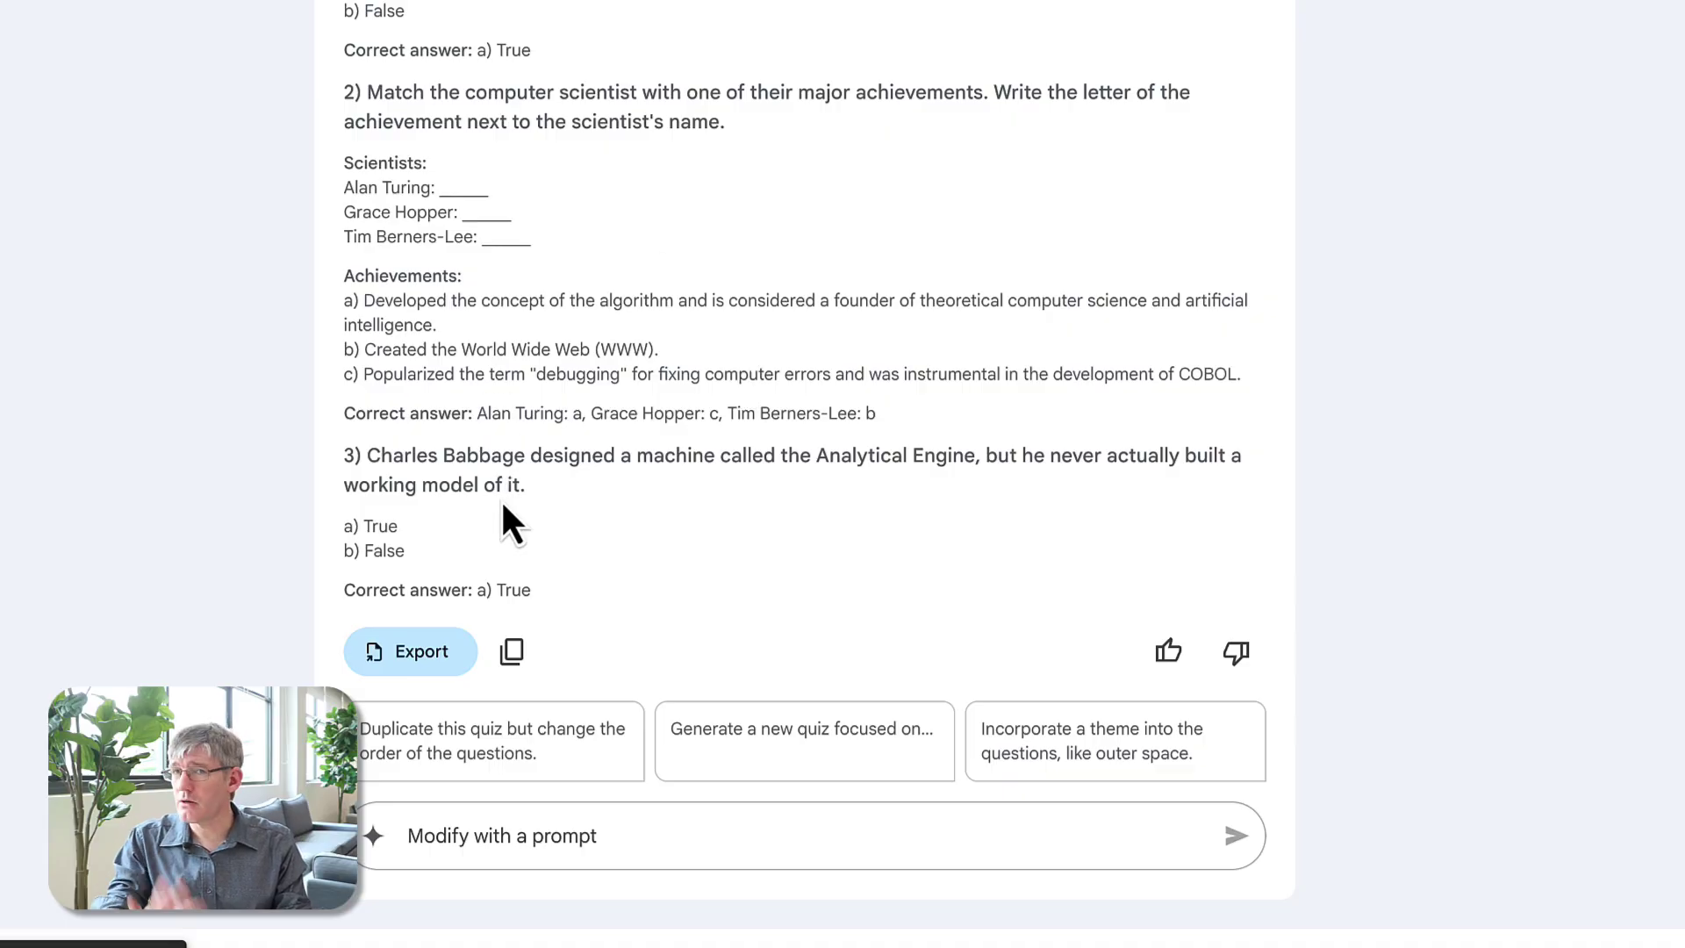
- Export the computer science pioneers quiz to Google Forms and open the created form
{"action": "left_click", "coordinate": [425, 651]}
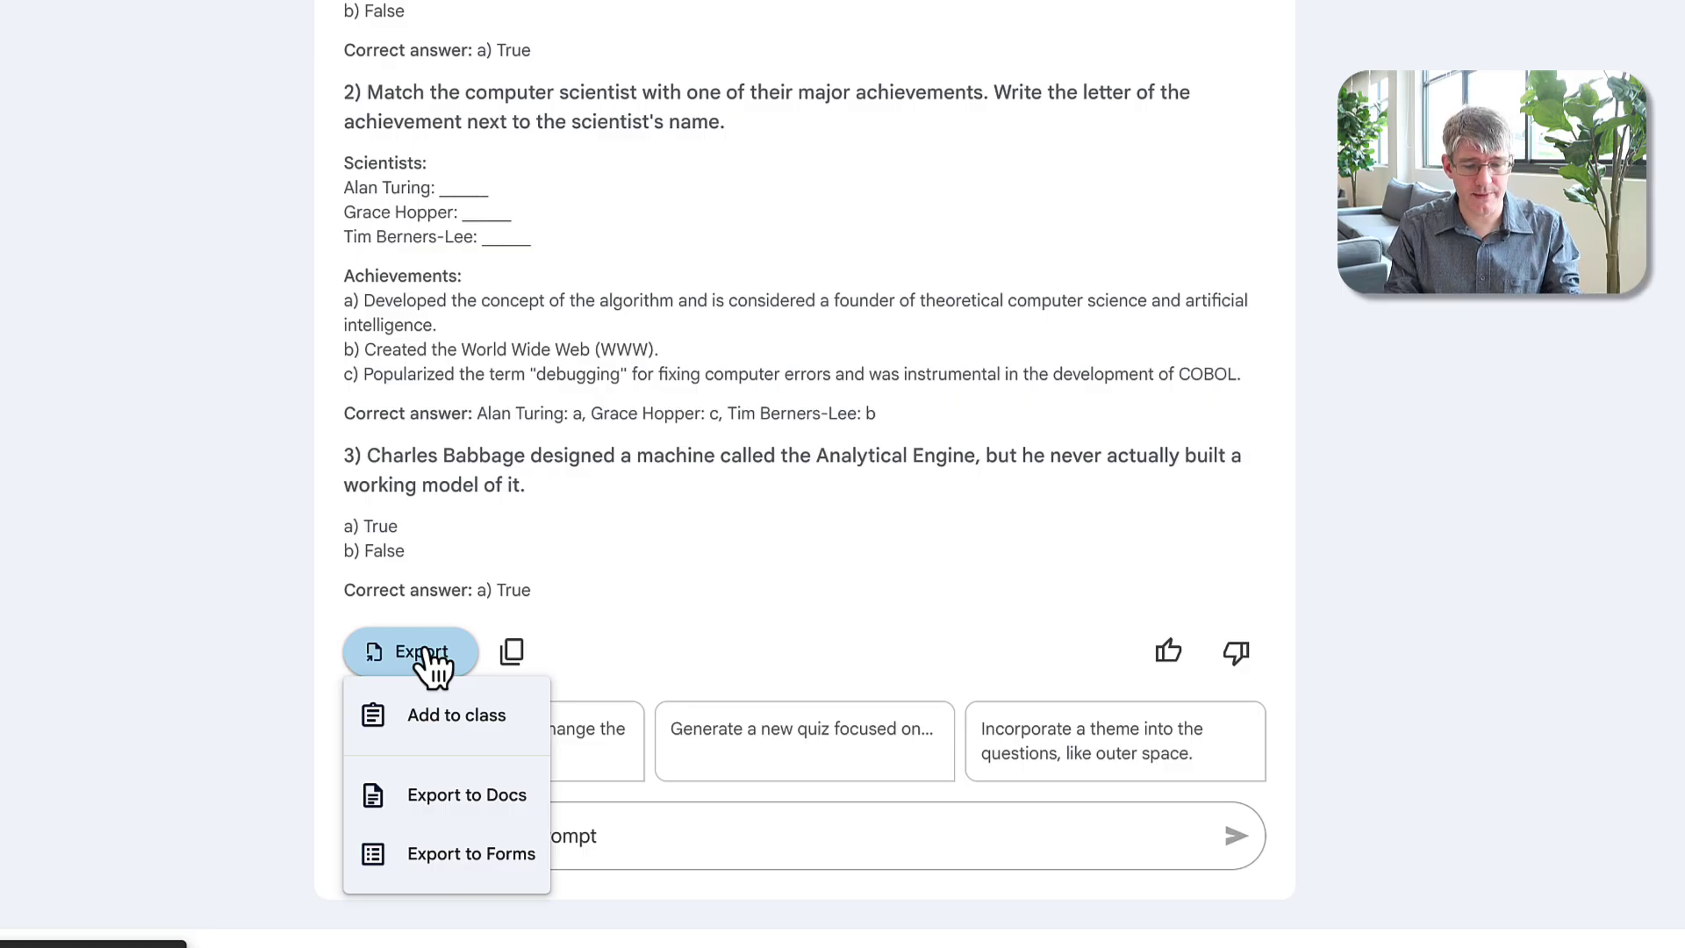
{"action": "left_click", "coordinate": [492, 868]}
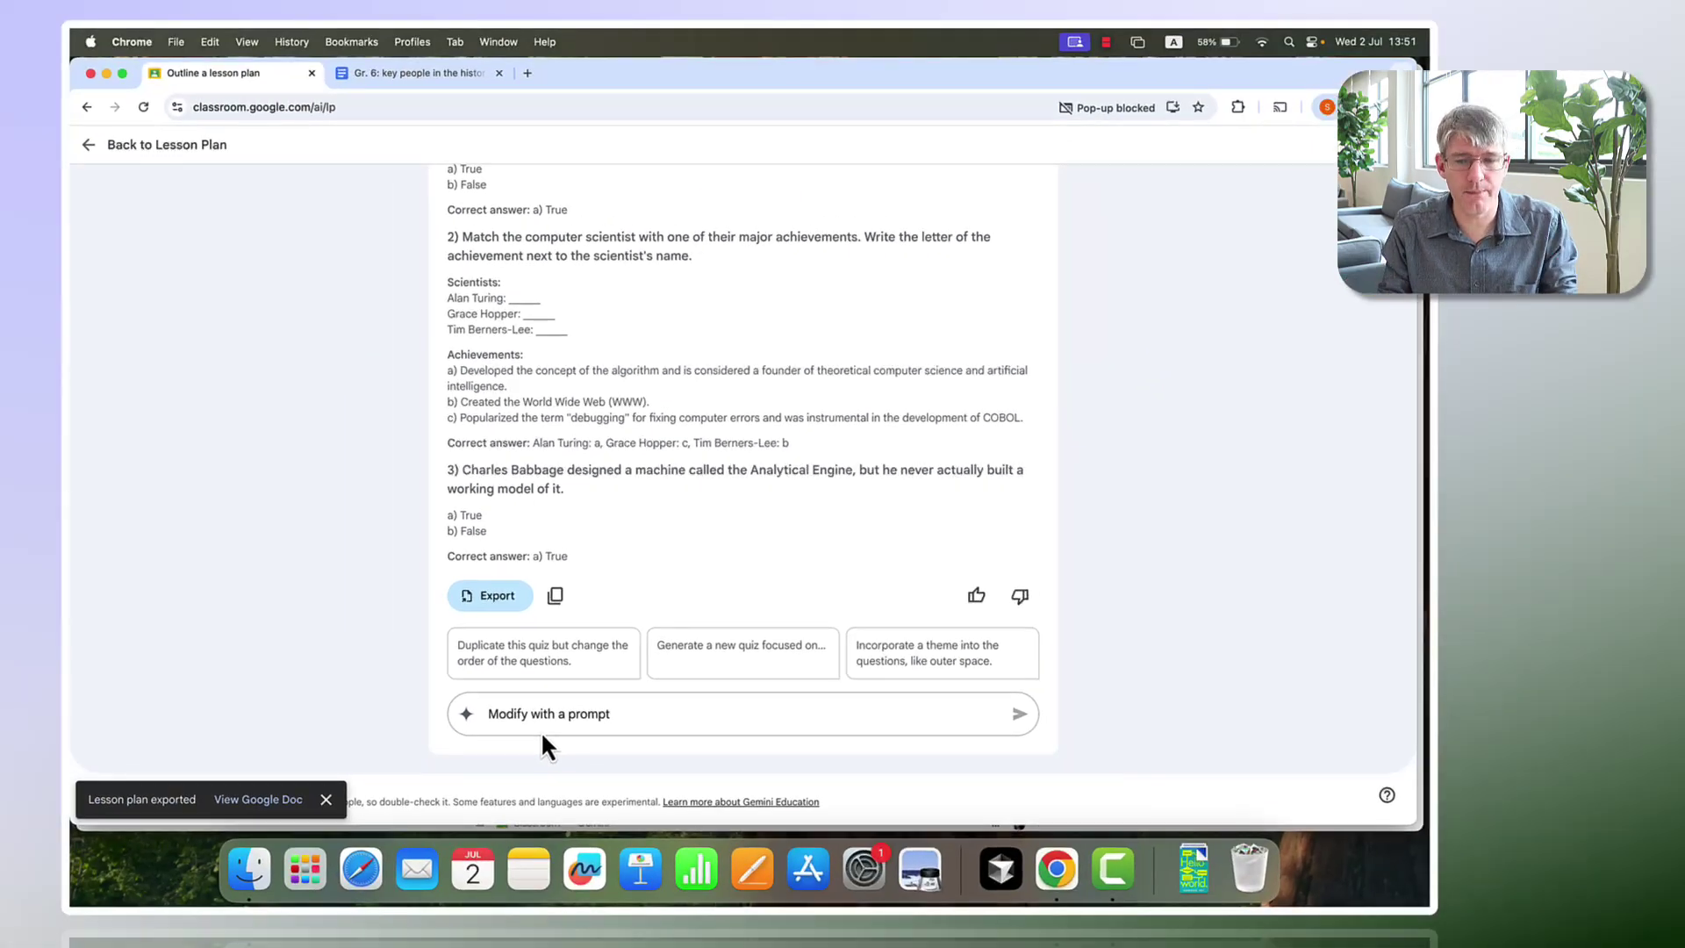
{"action": "left_click", "coordinate": [307, 798]}
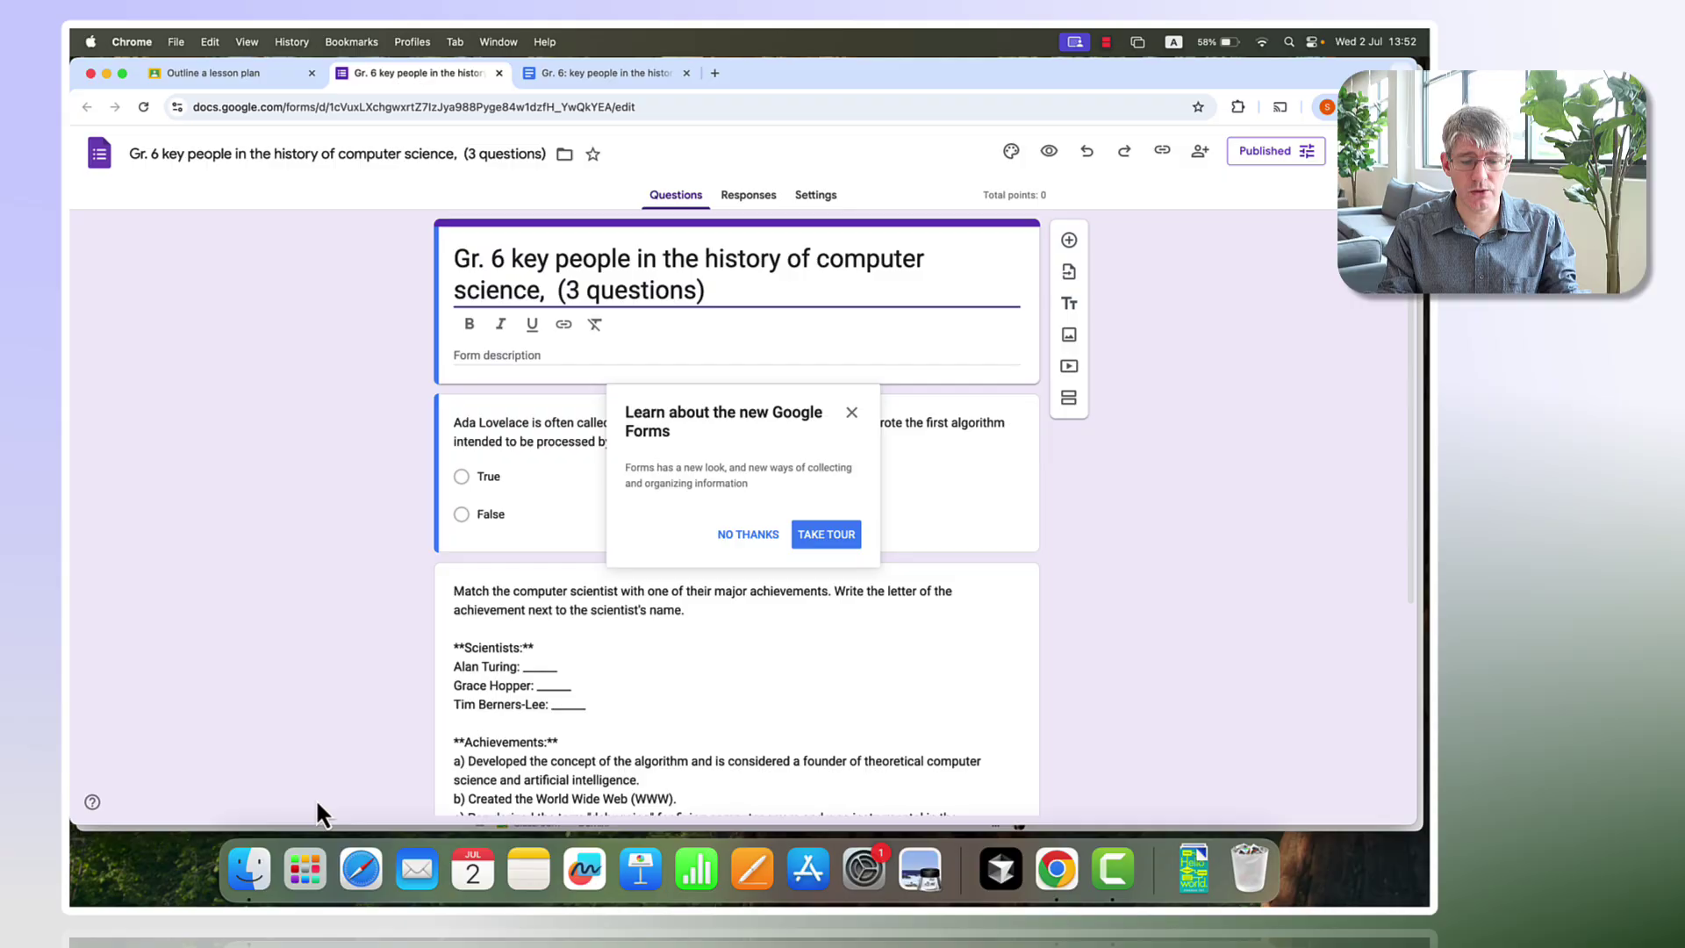
- Check the Ada Lovelace question has True keyed correct, then scroll through the form's questions
{"action": "left_click", "coordinate": [966, 491]}
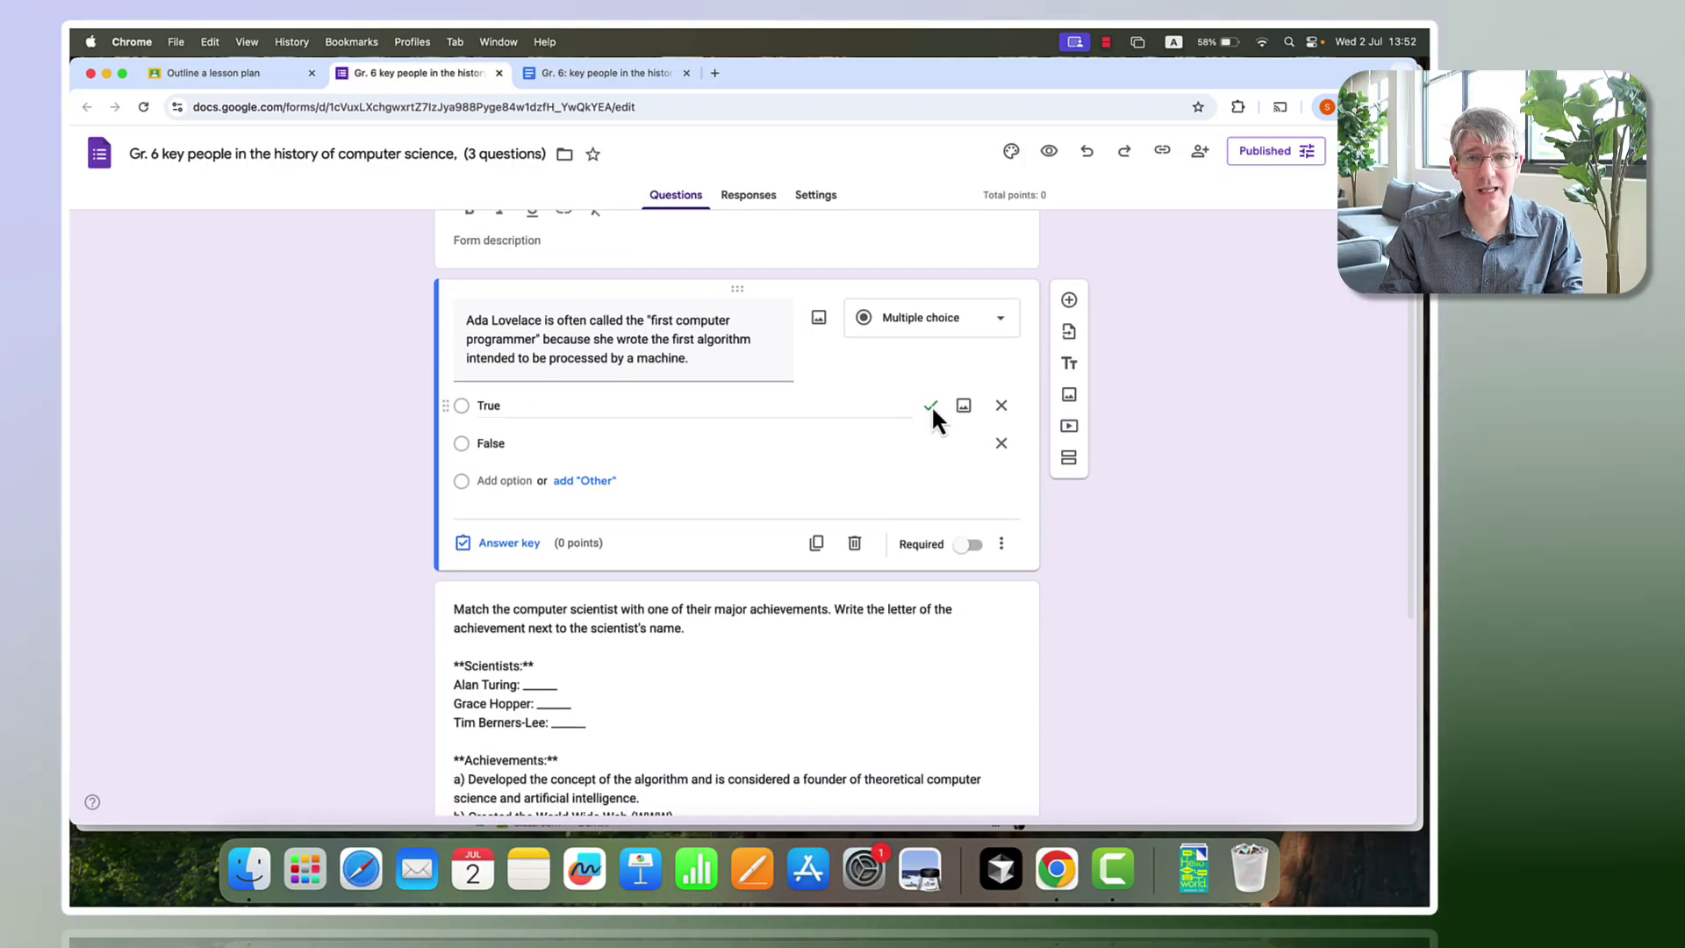
{"action": "scroll", "coordinate": [930, 405], "scroll_direction": "down", "scroll_amount": 4}
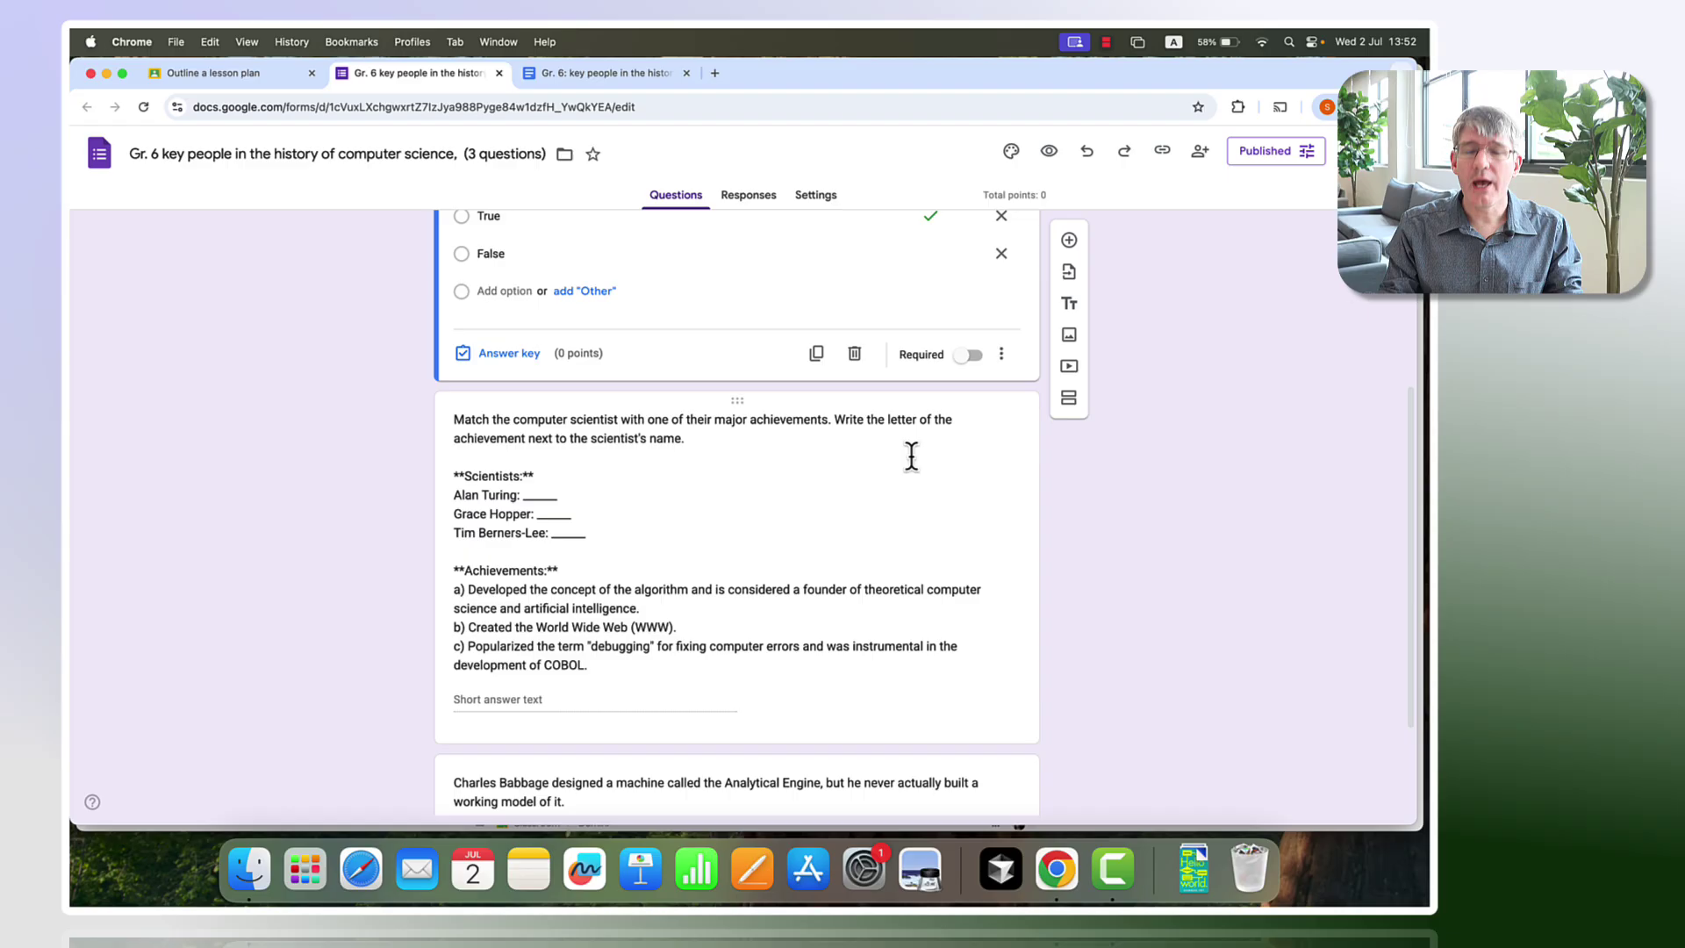
{"action": "scroll", "coordinate": [893, 523], "scroll_direction": "down", "scroll_amount": 3}
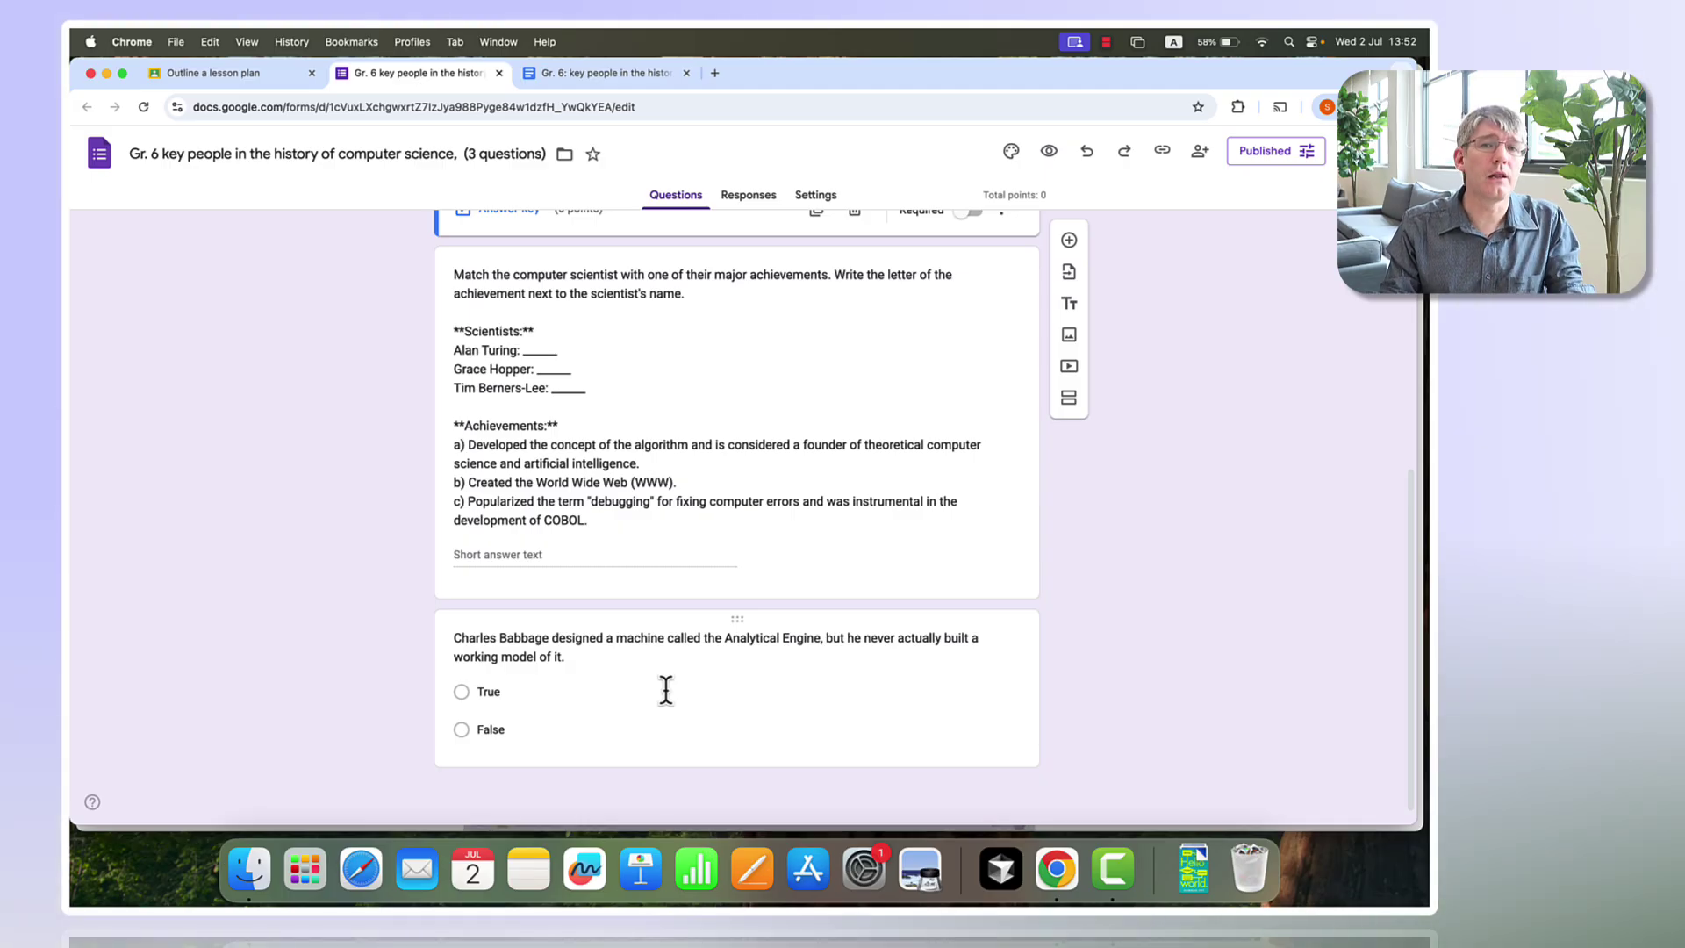
- Back in Classroom, ask Gemini 'lets have 10 questions all toigether' and scroll the updated quiz
{"action": "left_click", "coordinate": [235, 74]}
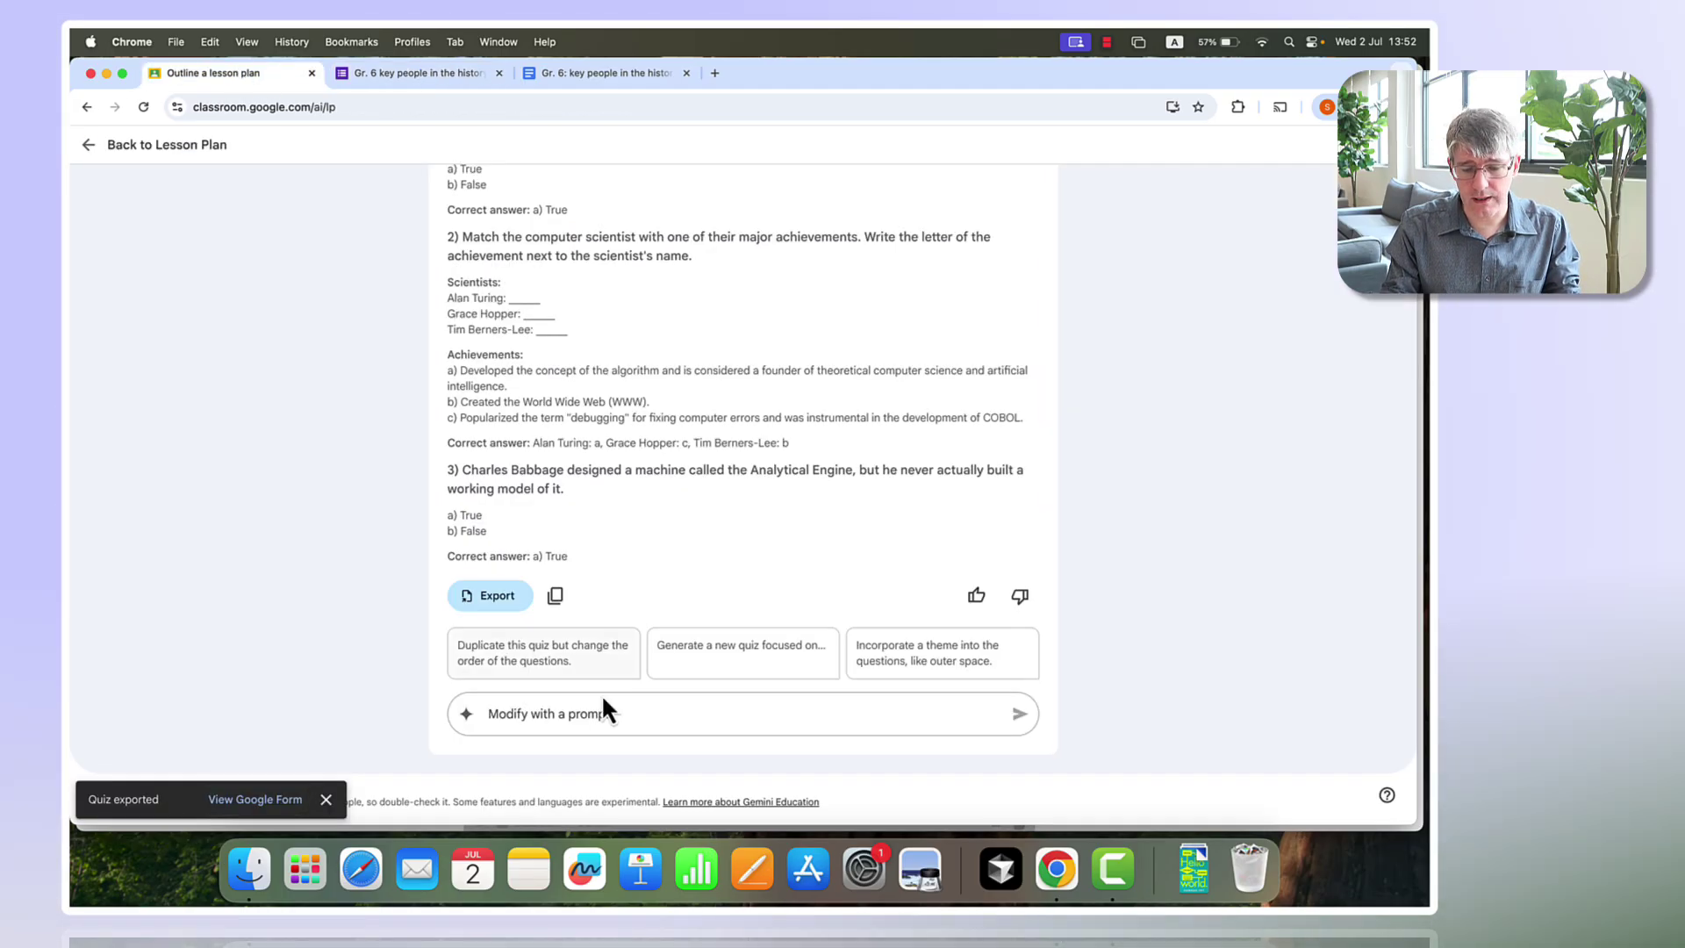
{"action": "left_click", "coordinate": [588, 715]}
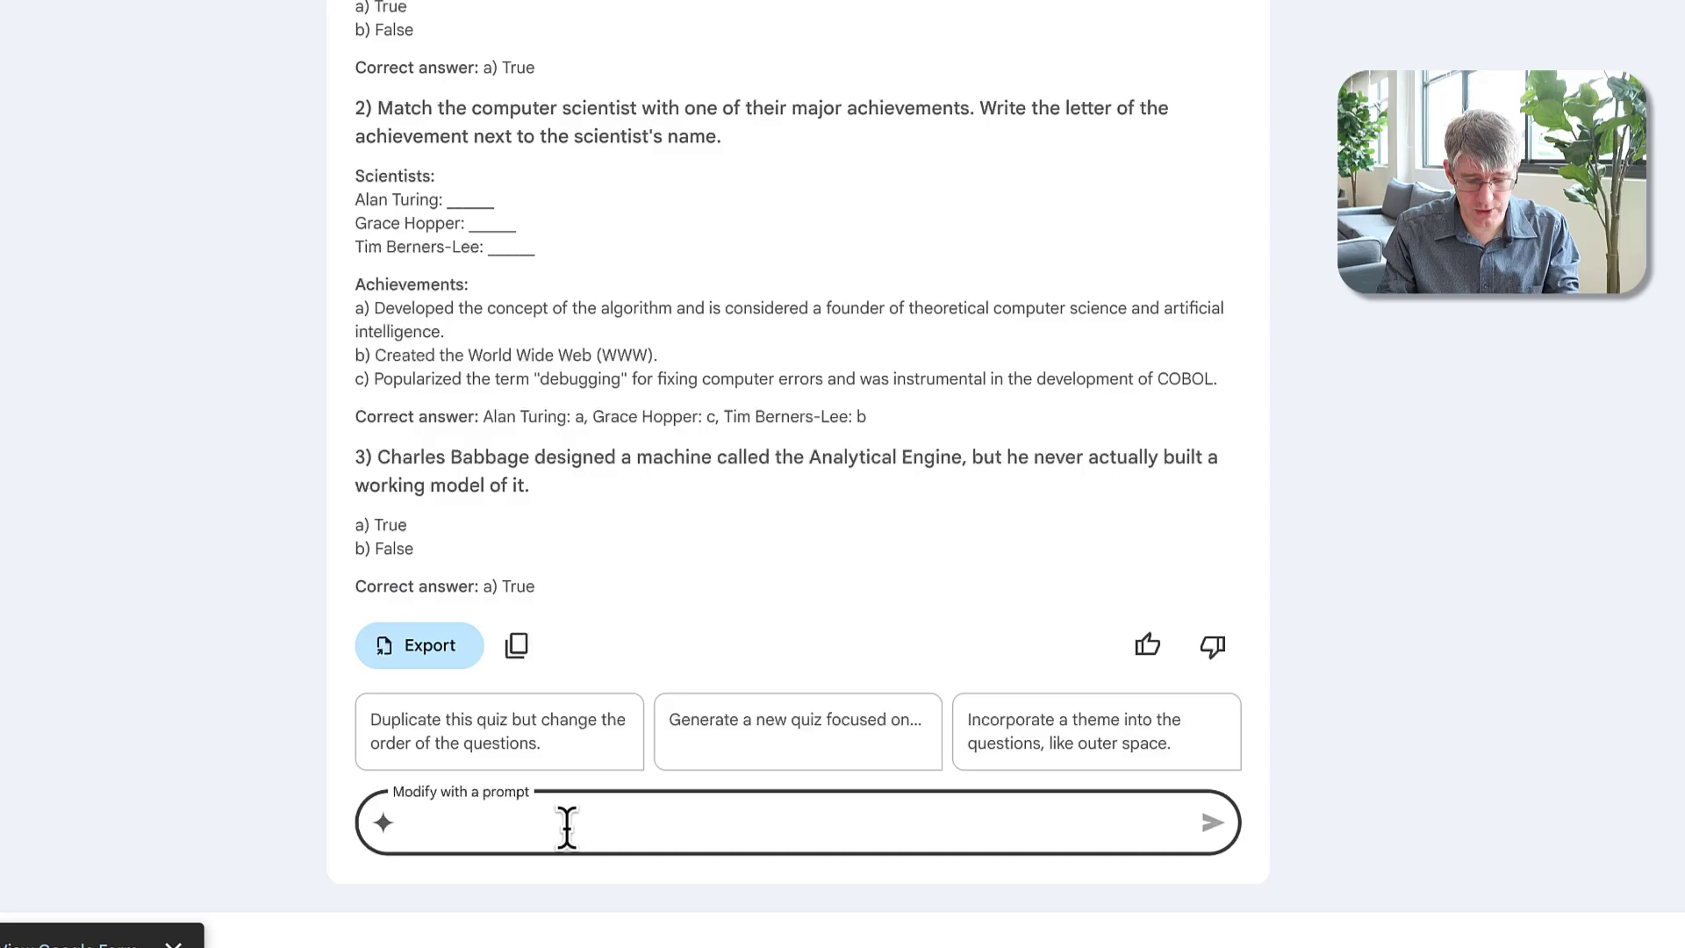
{"action": "type", "text": "lets have 10 questions"}
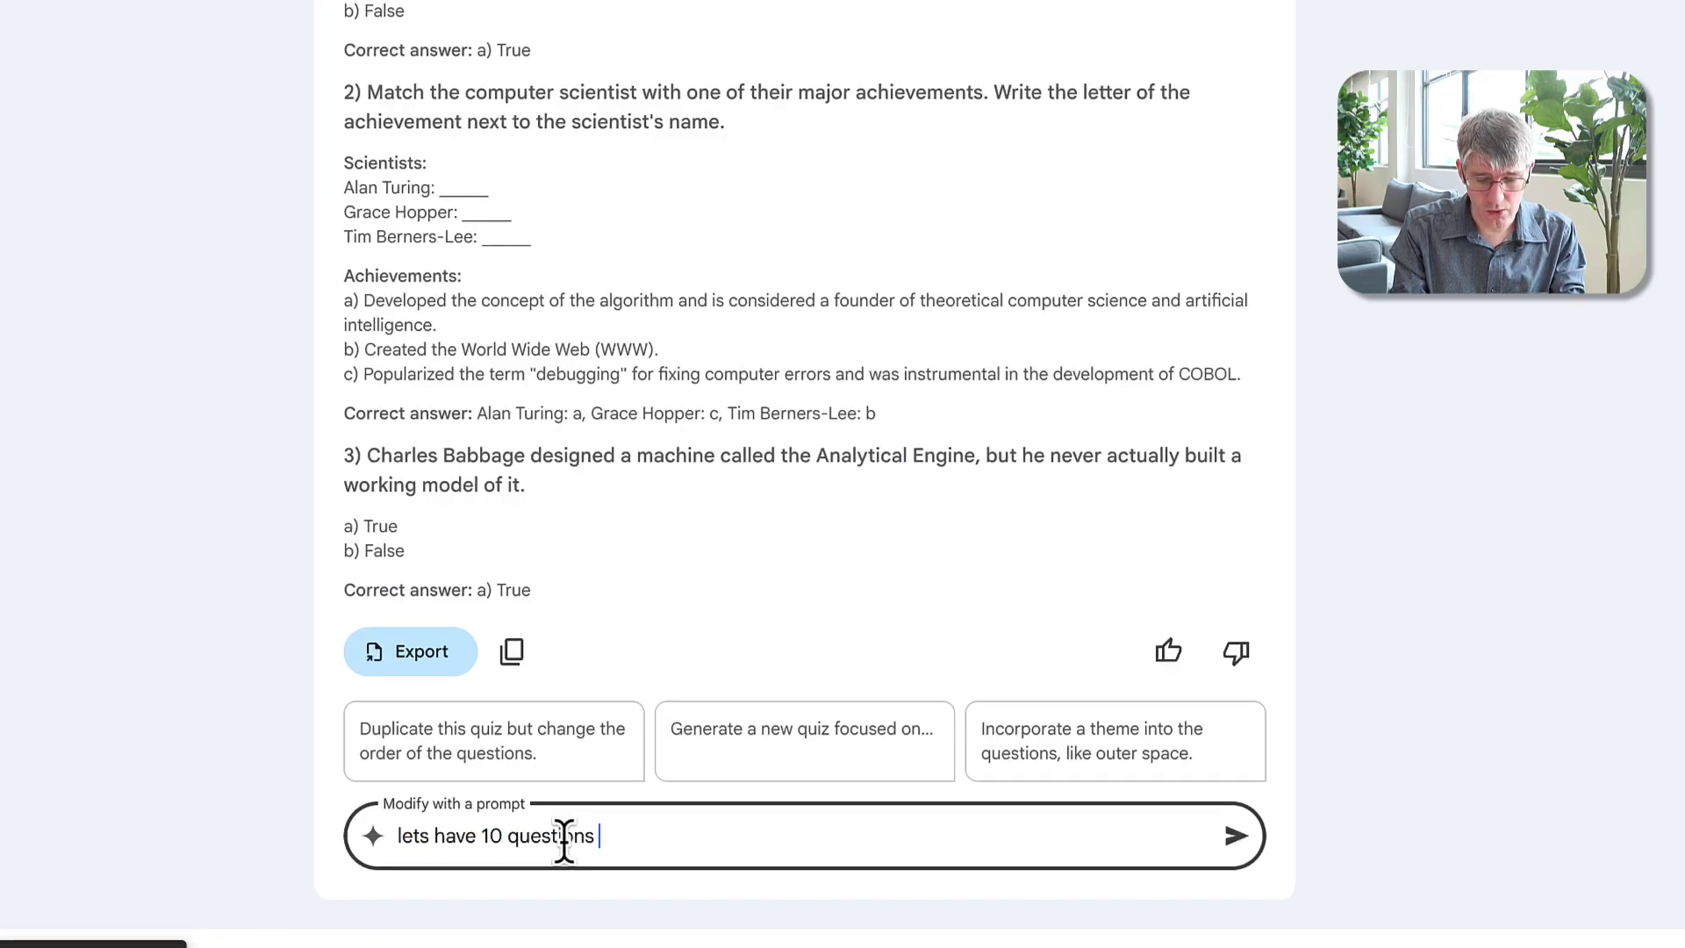
{"action": "type", "text": " all toigether"}
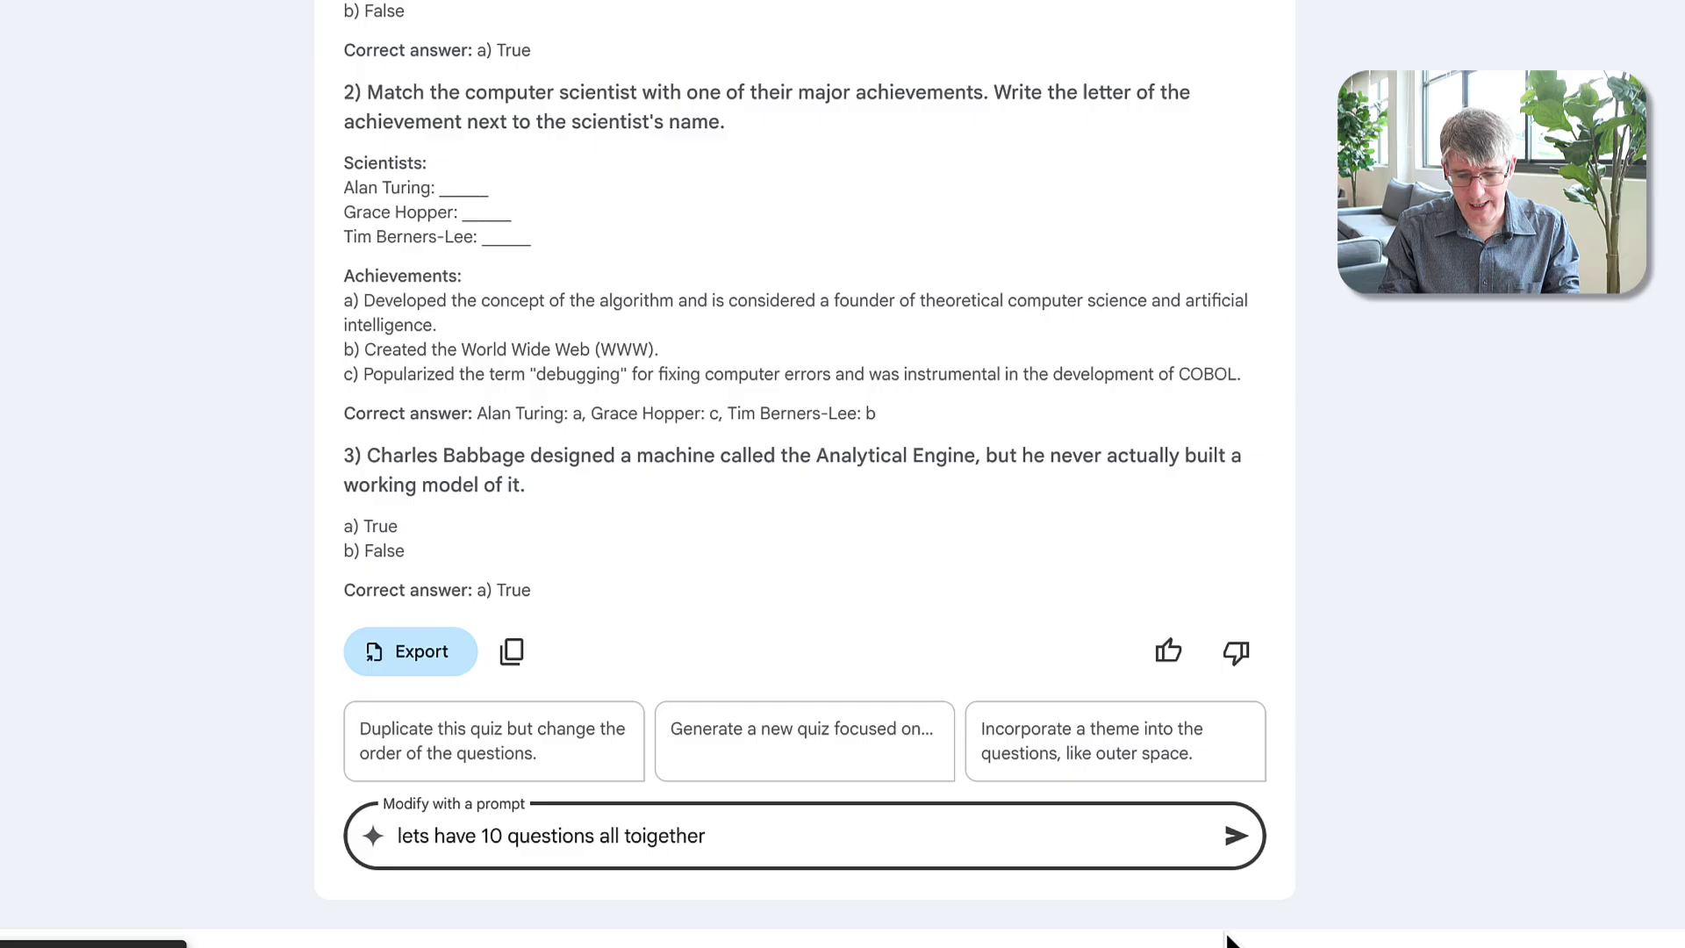
{"action": "left_click", "coordinate": [1237, 837]}
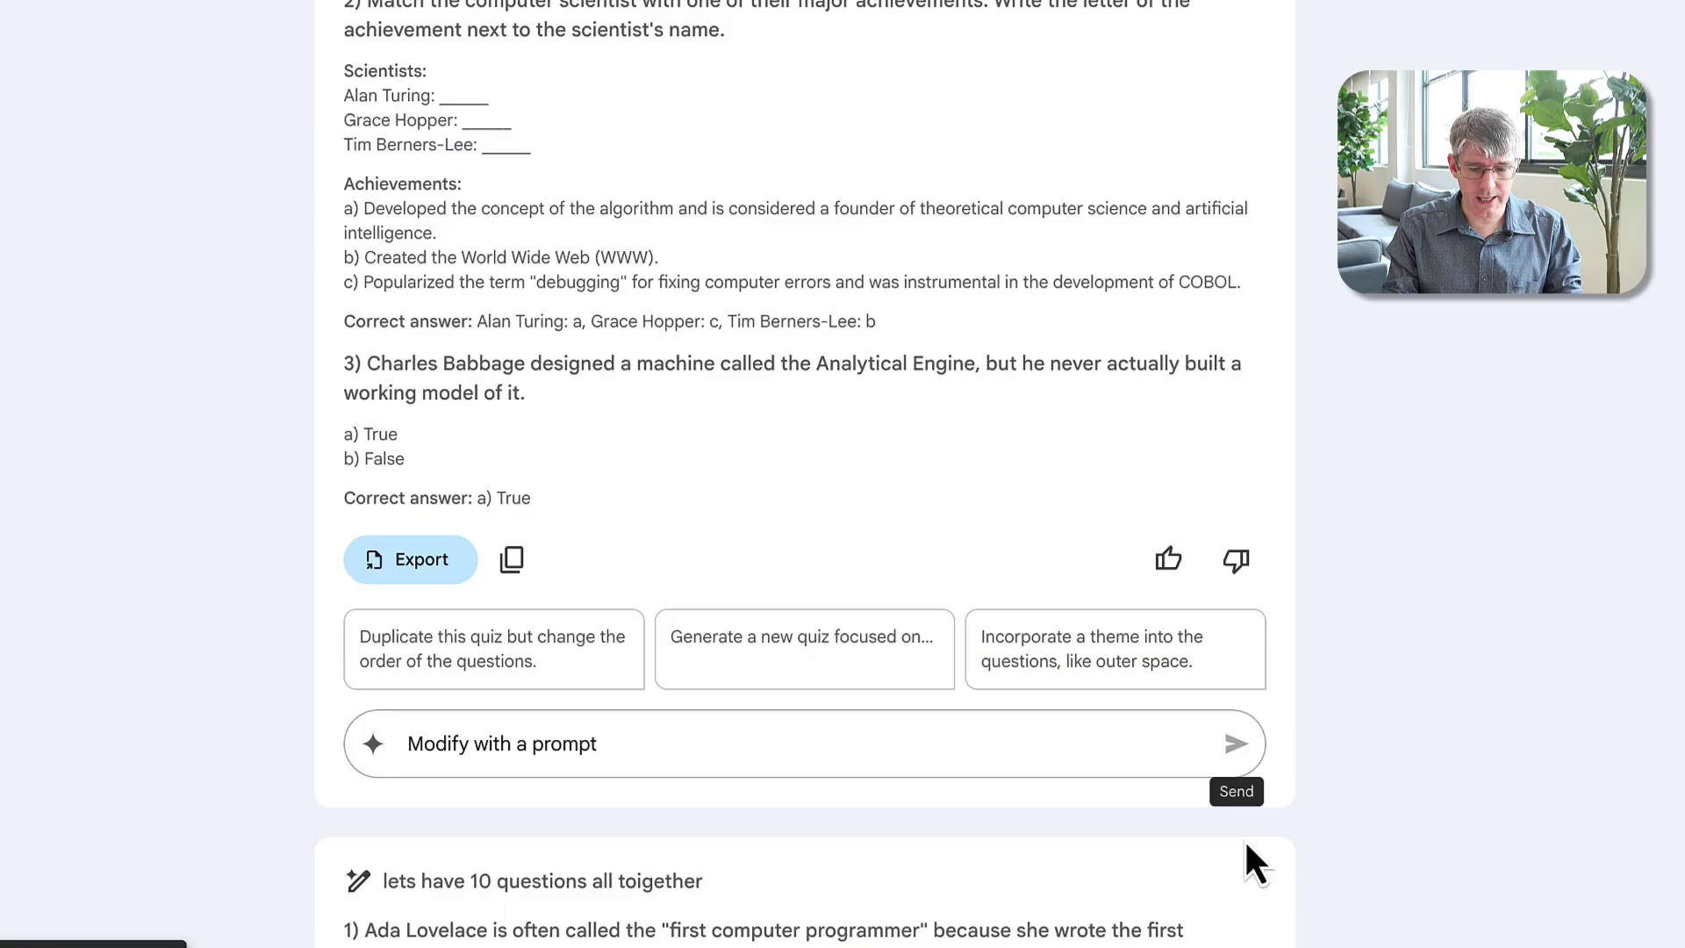
{"action": "scroll", "coordinate": [1245, 839], "scroll_direction": "down", "scroll_amount": 20}
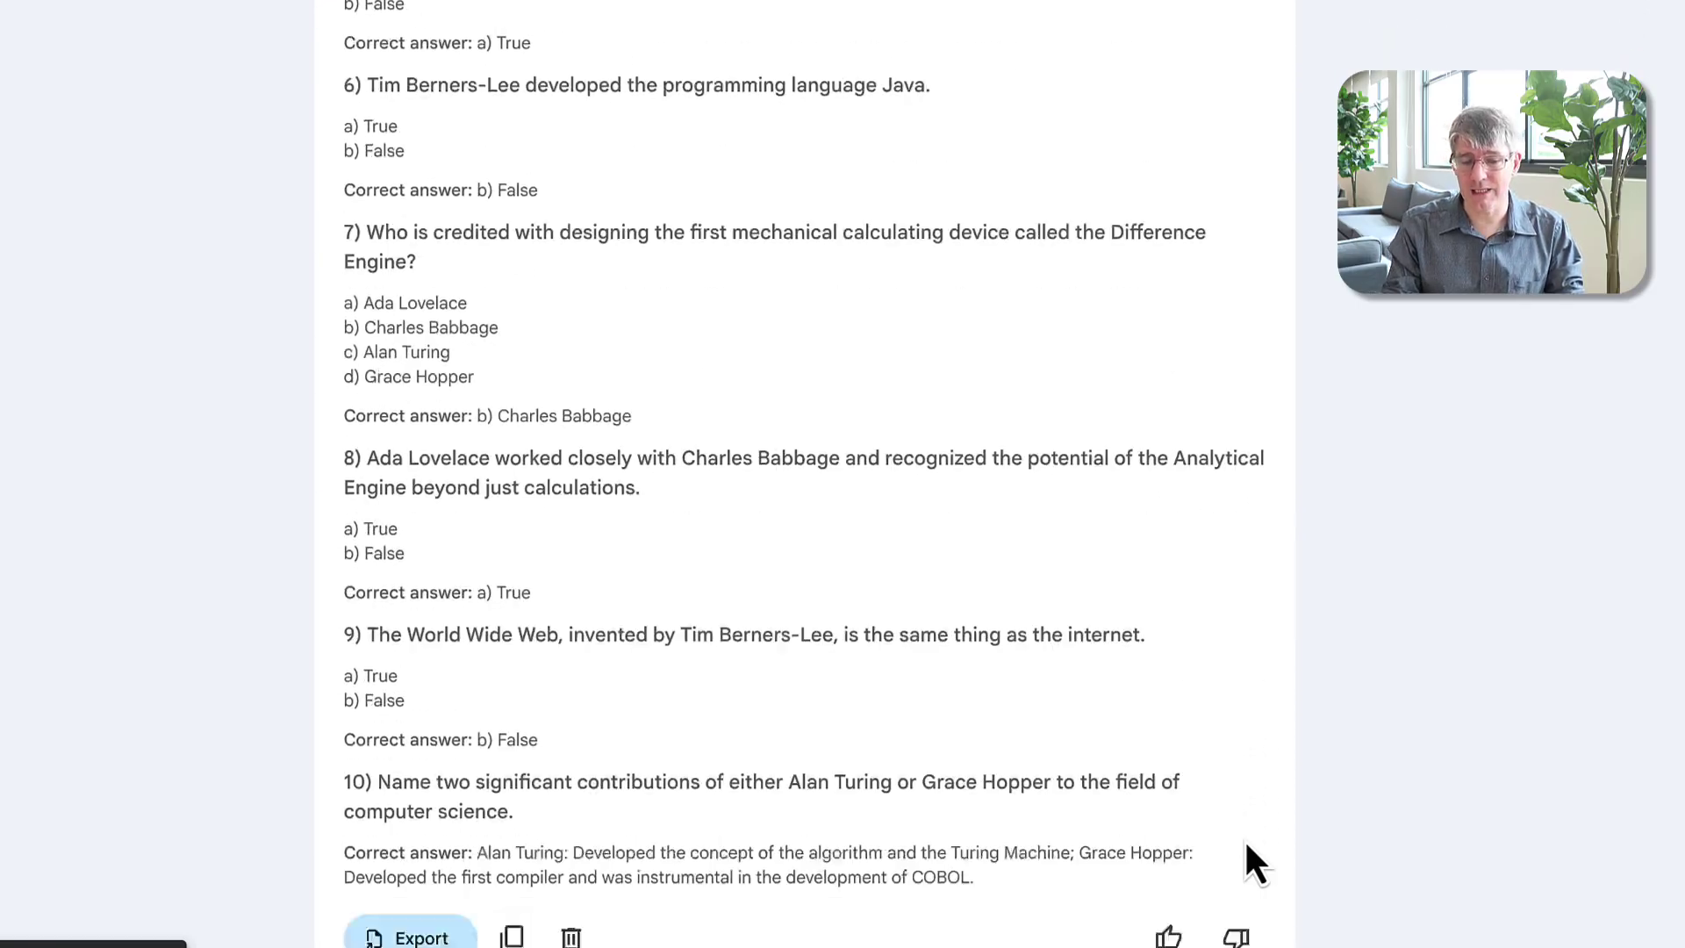
{"action": "scroll", "coordinate": [1246, 844], "scroll_direction": "down", "scroll_amount": 4}
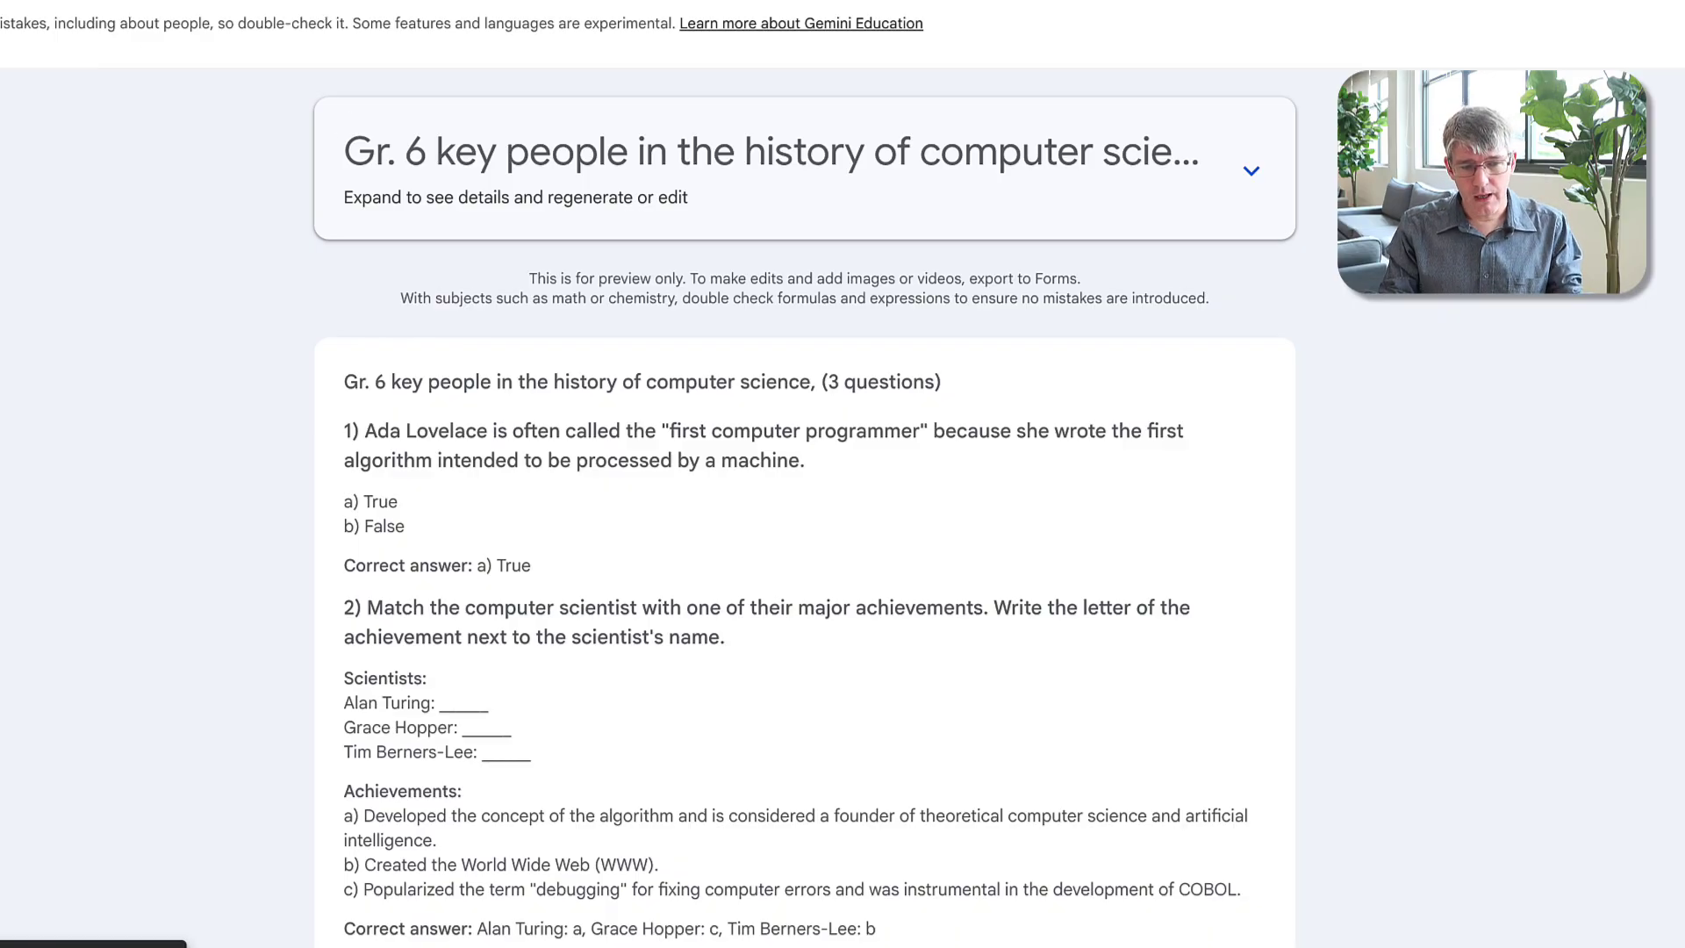
- Discard the lesson plan's unsaved changes, return to Gemini Education, and scroll to Generate text-dependent questions
{"action": "left_click", "coordinate": [112, 3]}
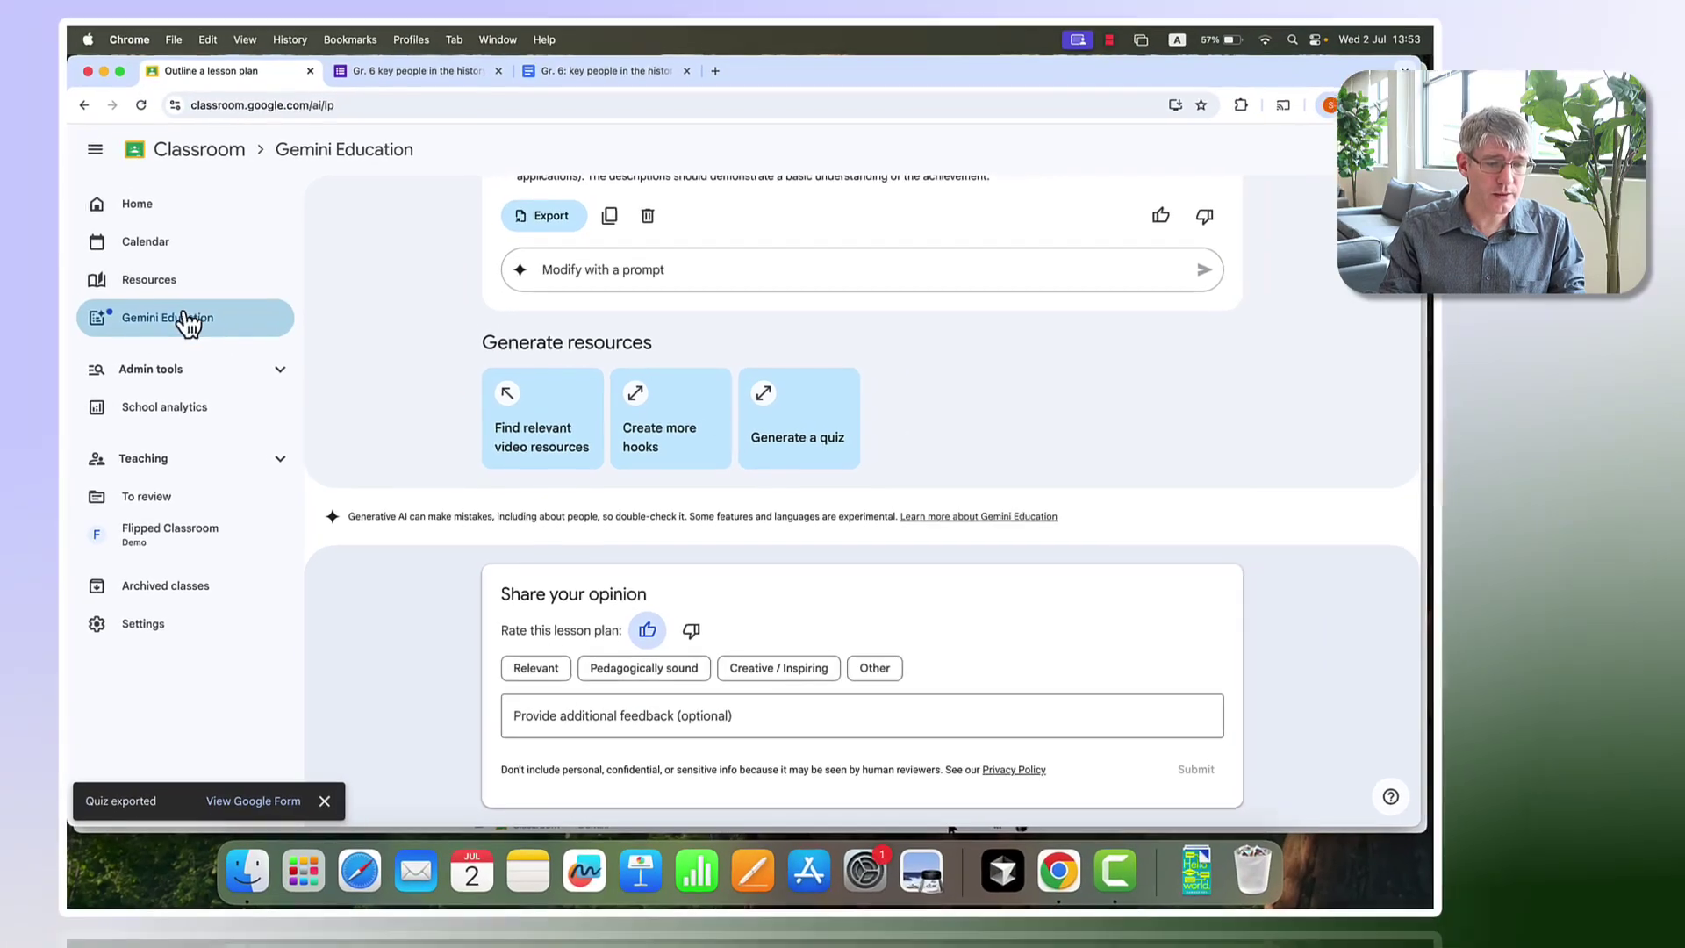
{"action": "left_click", "coordinate": [186, 317]}
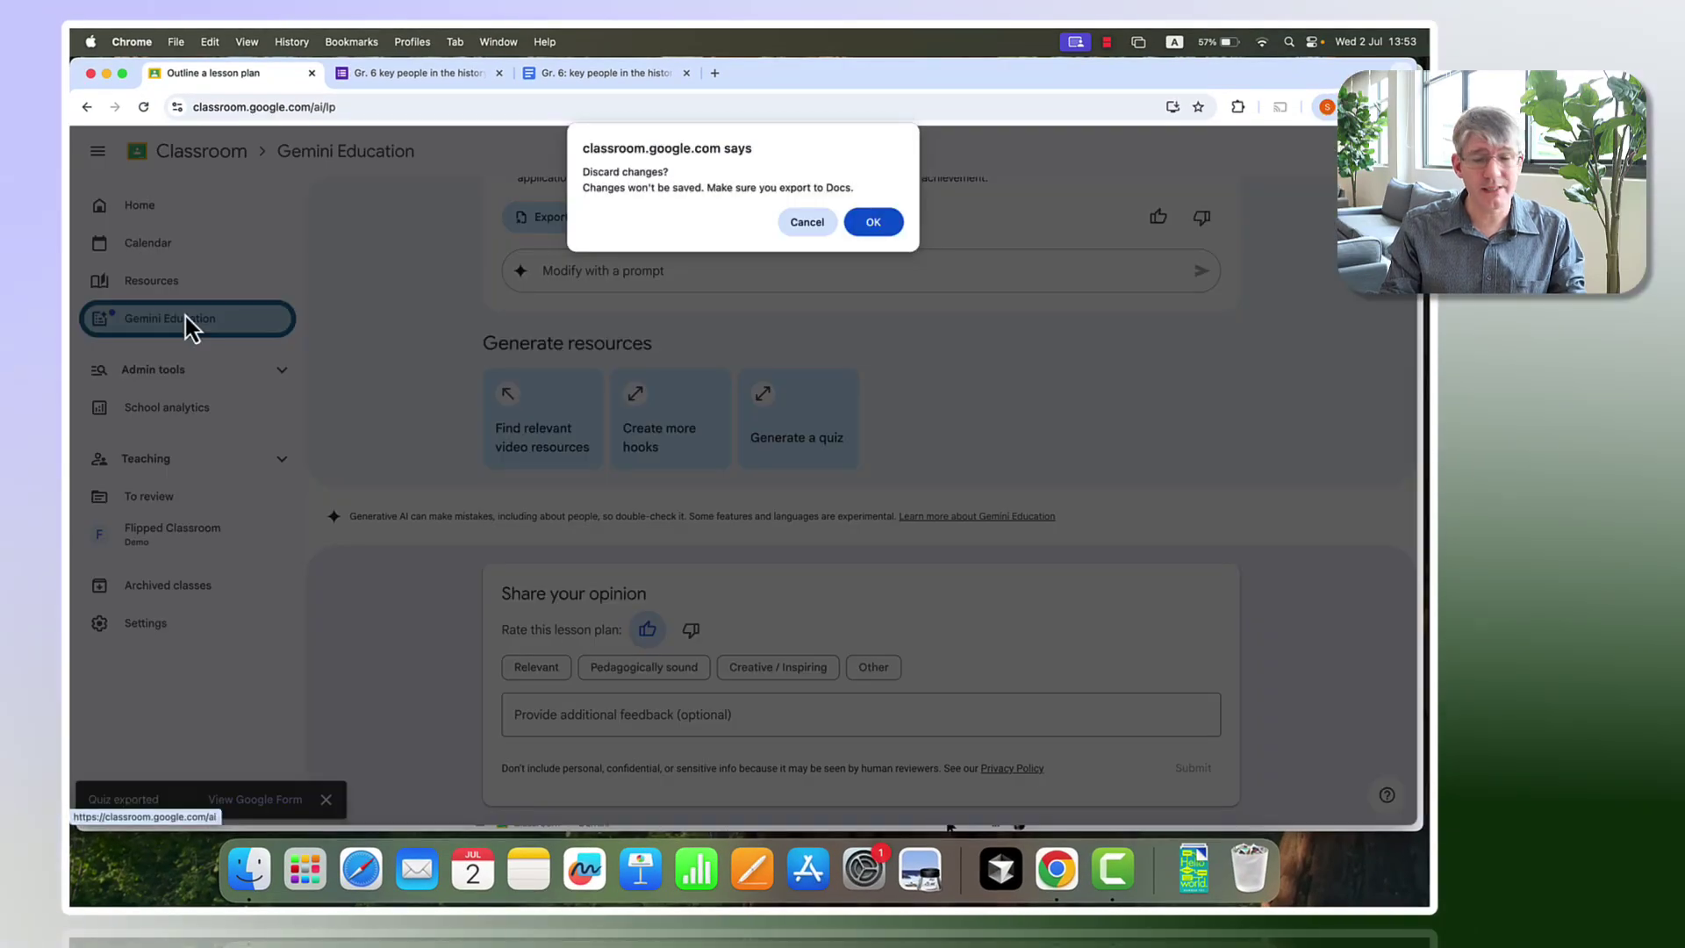
{"action": "left_click", "coordinate": [901, 221]}
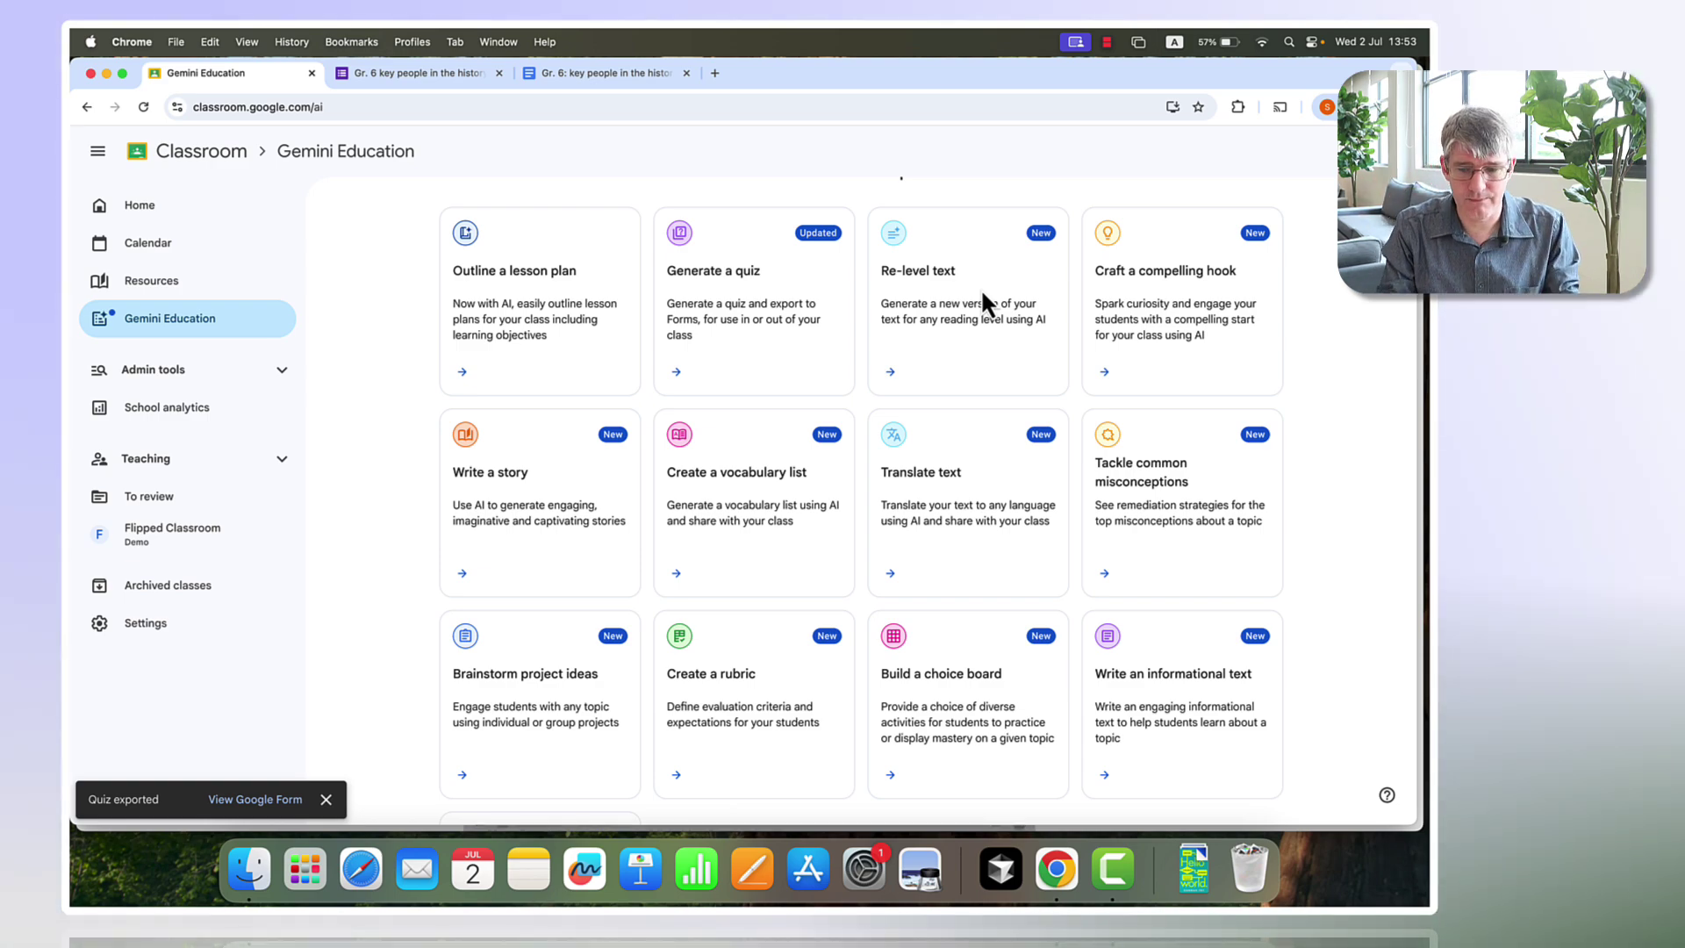
{"action": "scroll", "coordinate": [1187, 307], "scroll_direction": "down", "scroll_amount": 5}
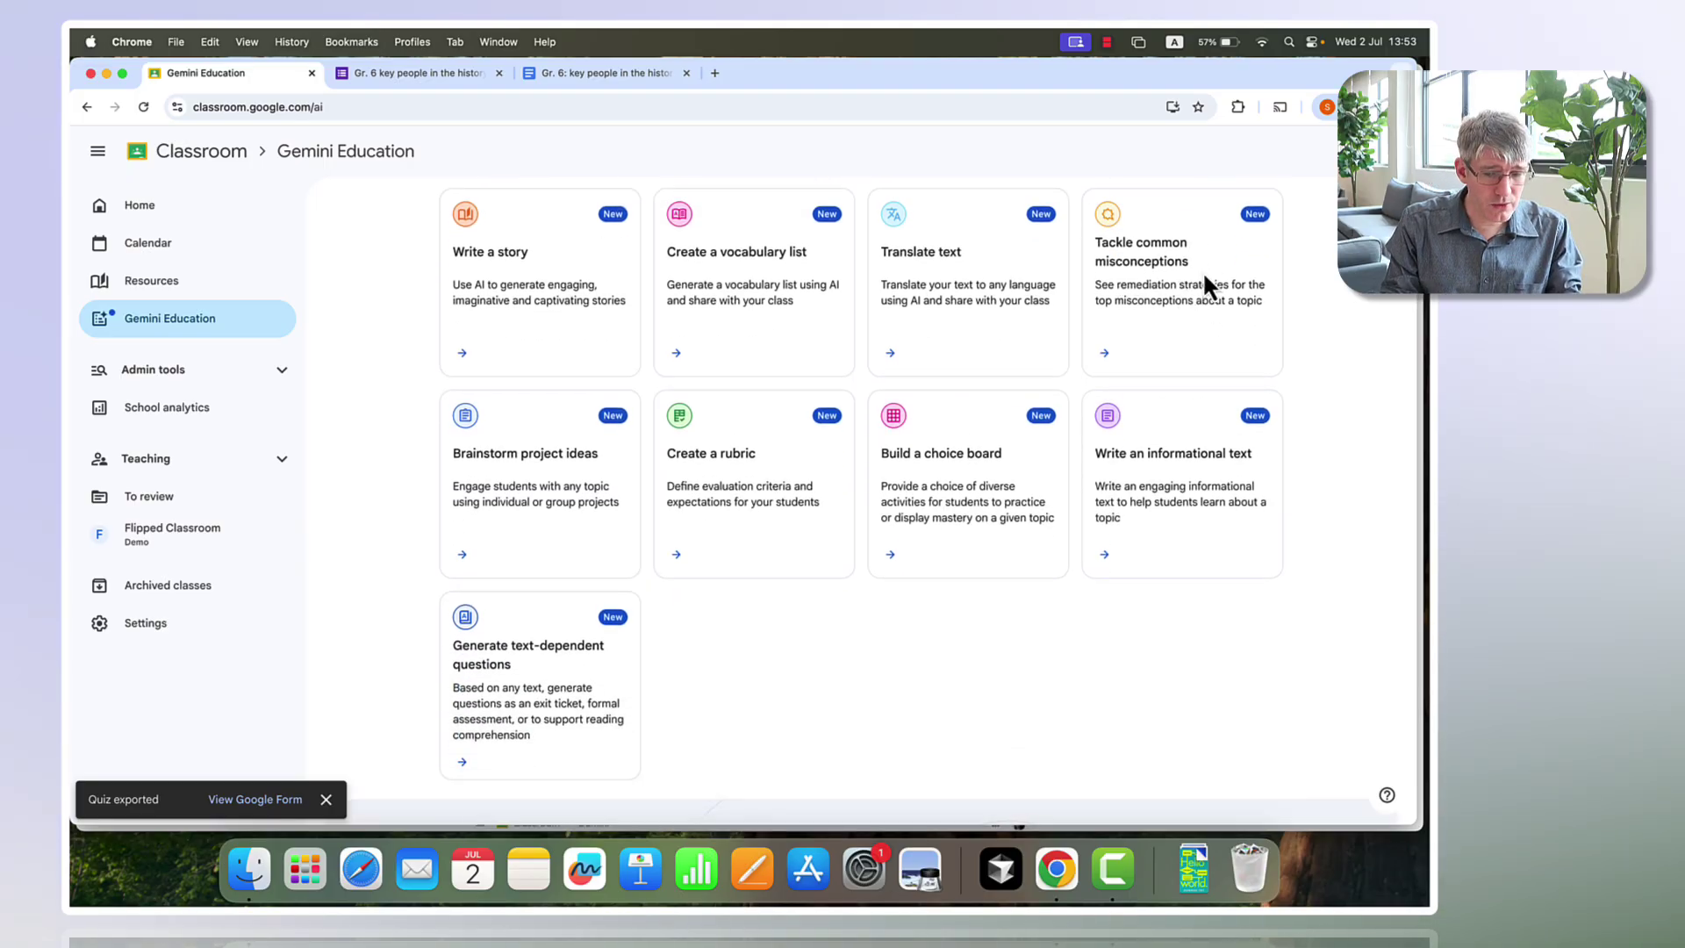
{"action": "scroll", "coordinate": [1201, 277], "scroll_direction": "down", "scroll_amount": 2}
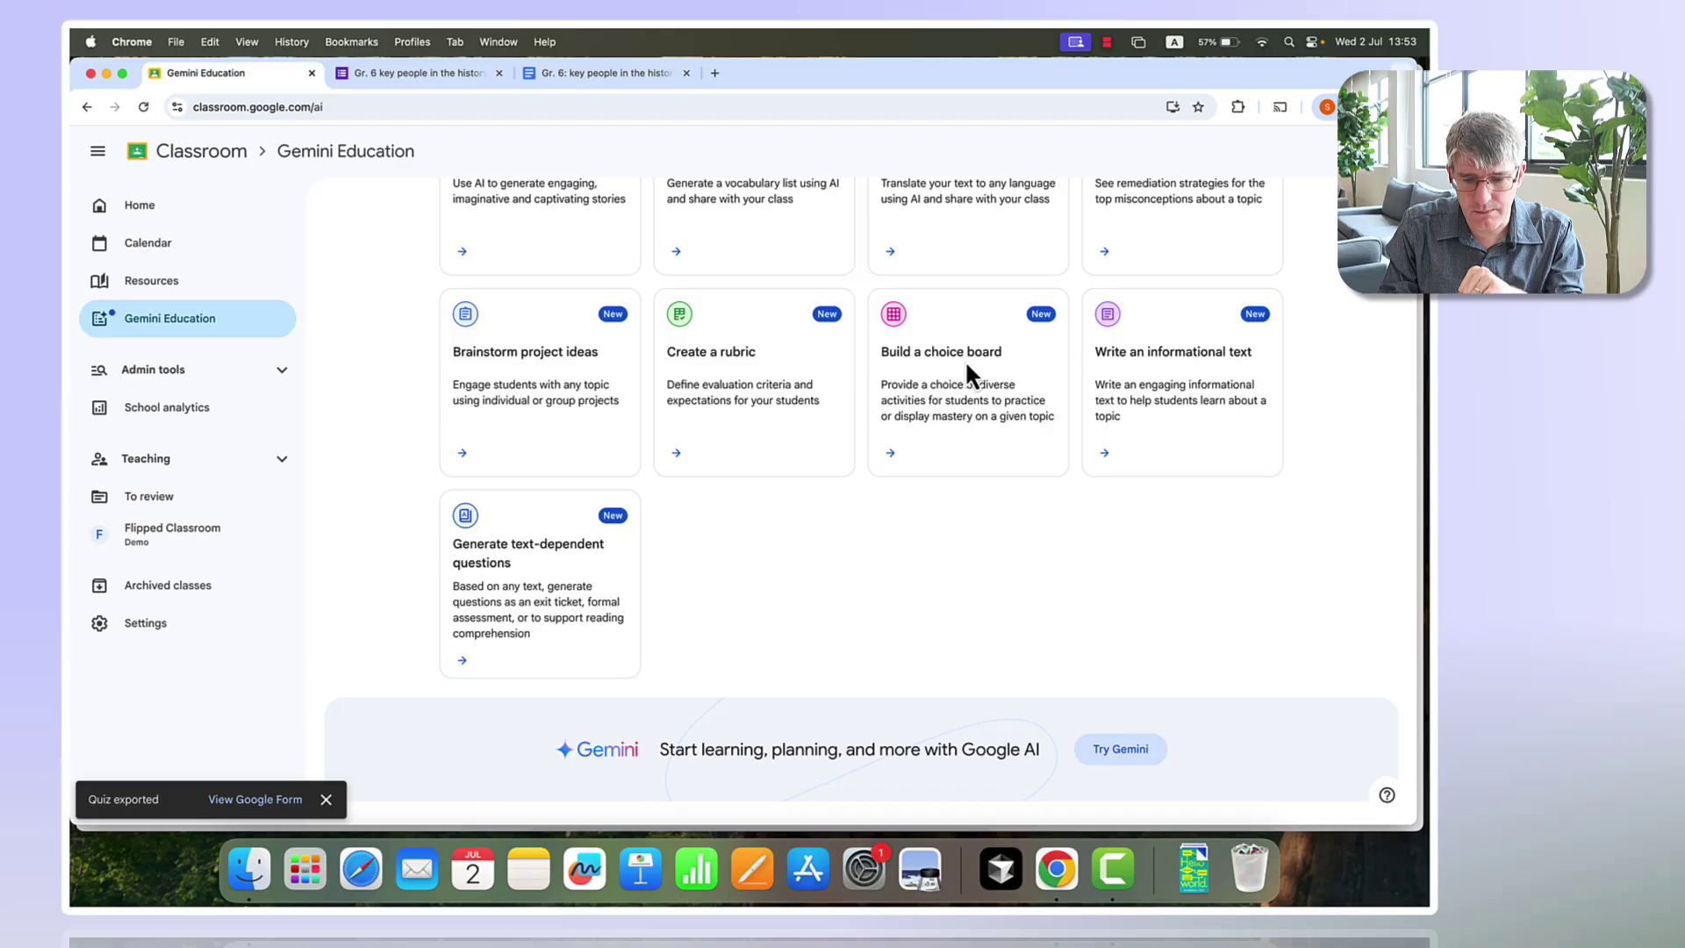
- Generate a grade 2 'Micro habitats' choice board using Gemini-suggested learning objectives
{"action": "left_click", "coordinate": [971, 353]}
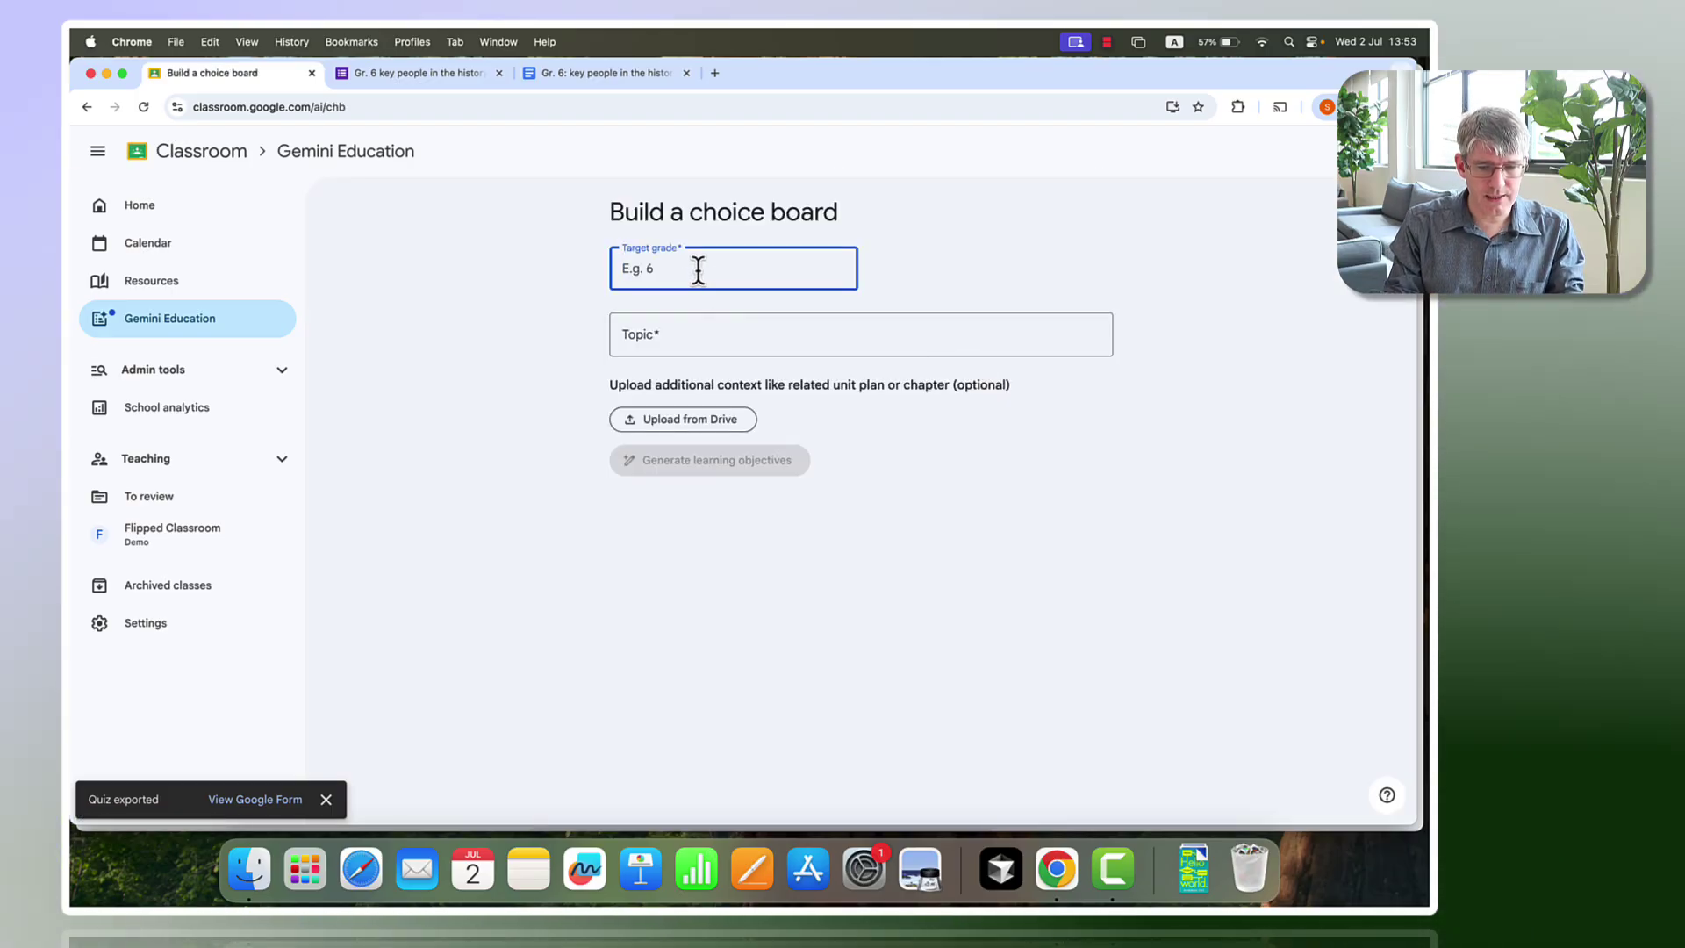
{"action": "left_click", "coordinate": [711, 335]}
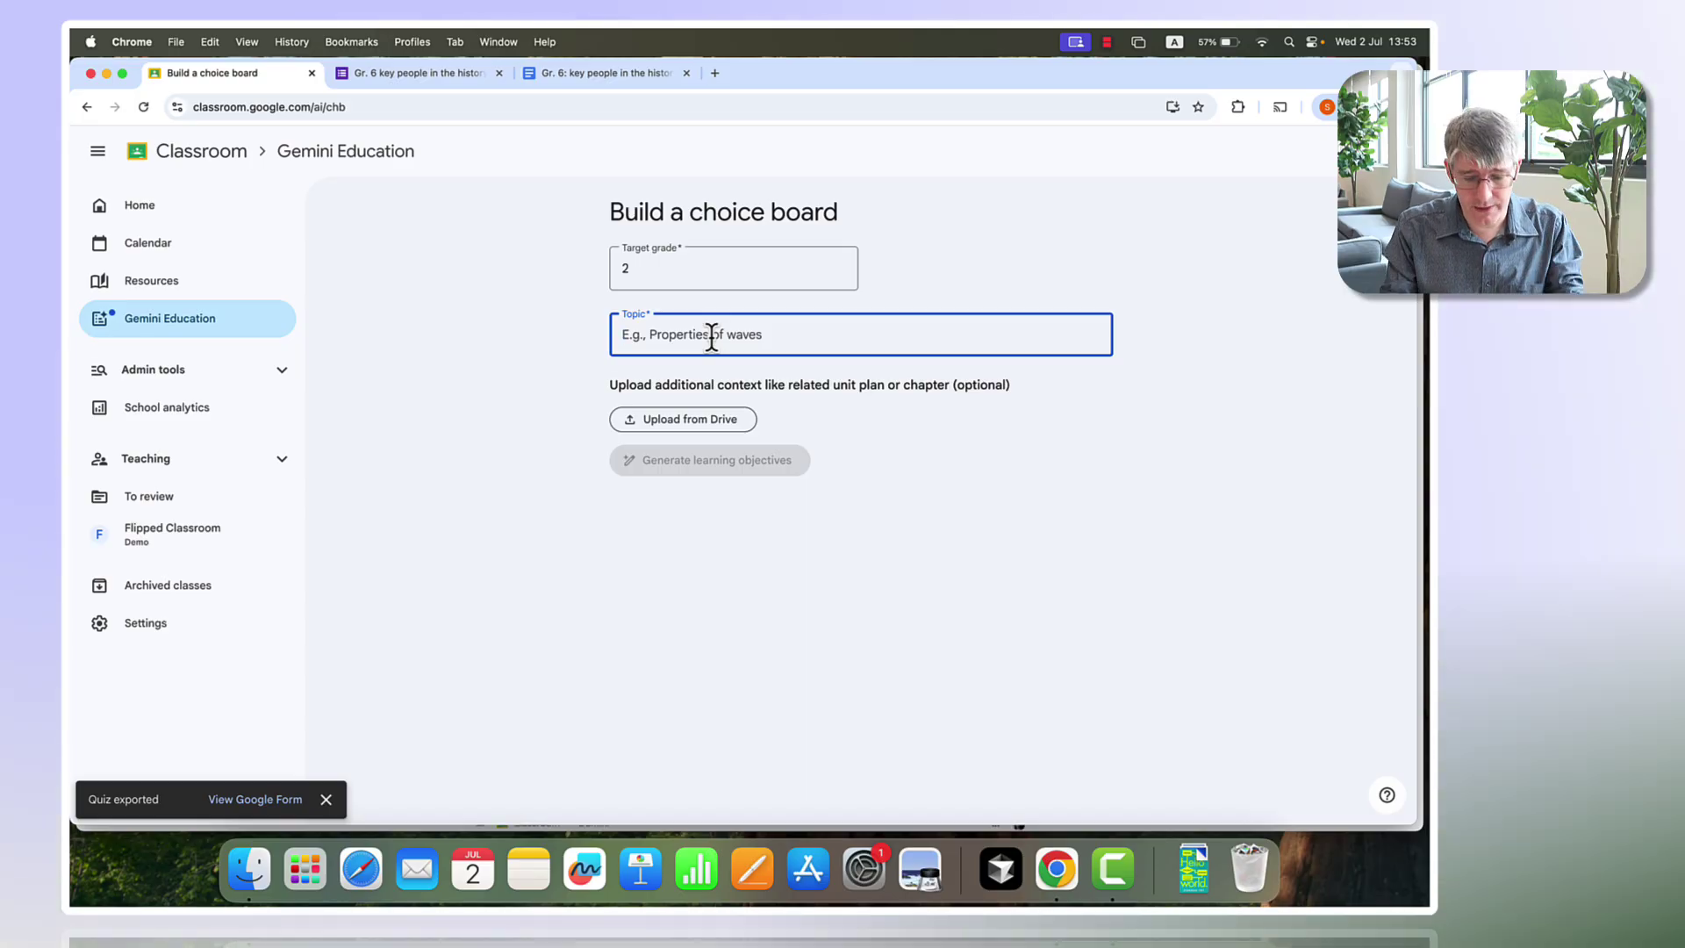
{"action": "type", "text": "Micro habitats"}
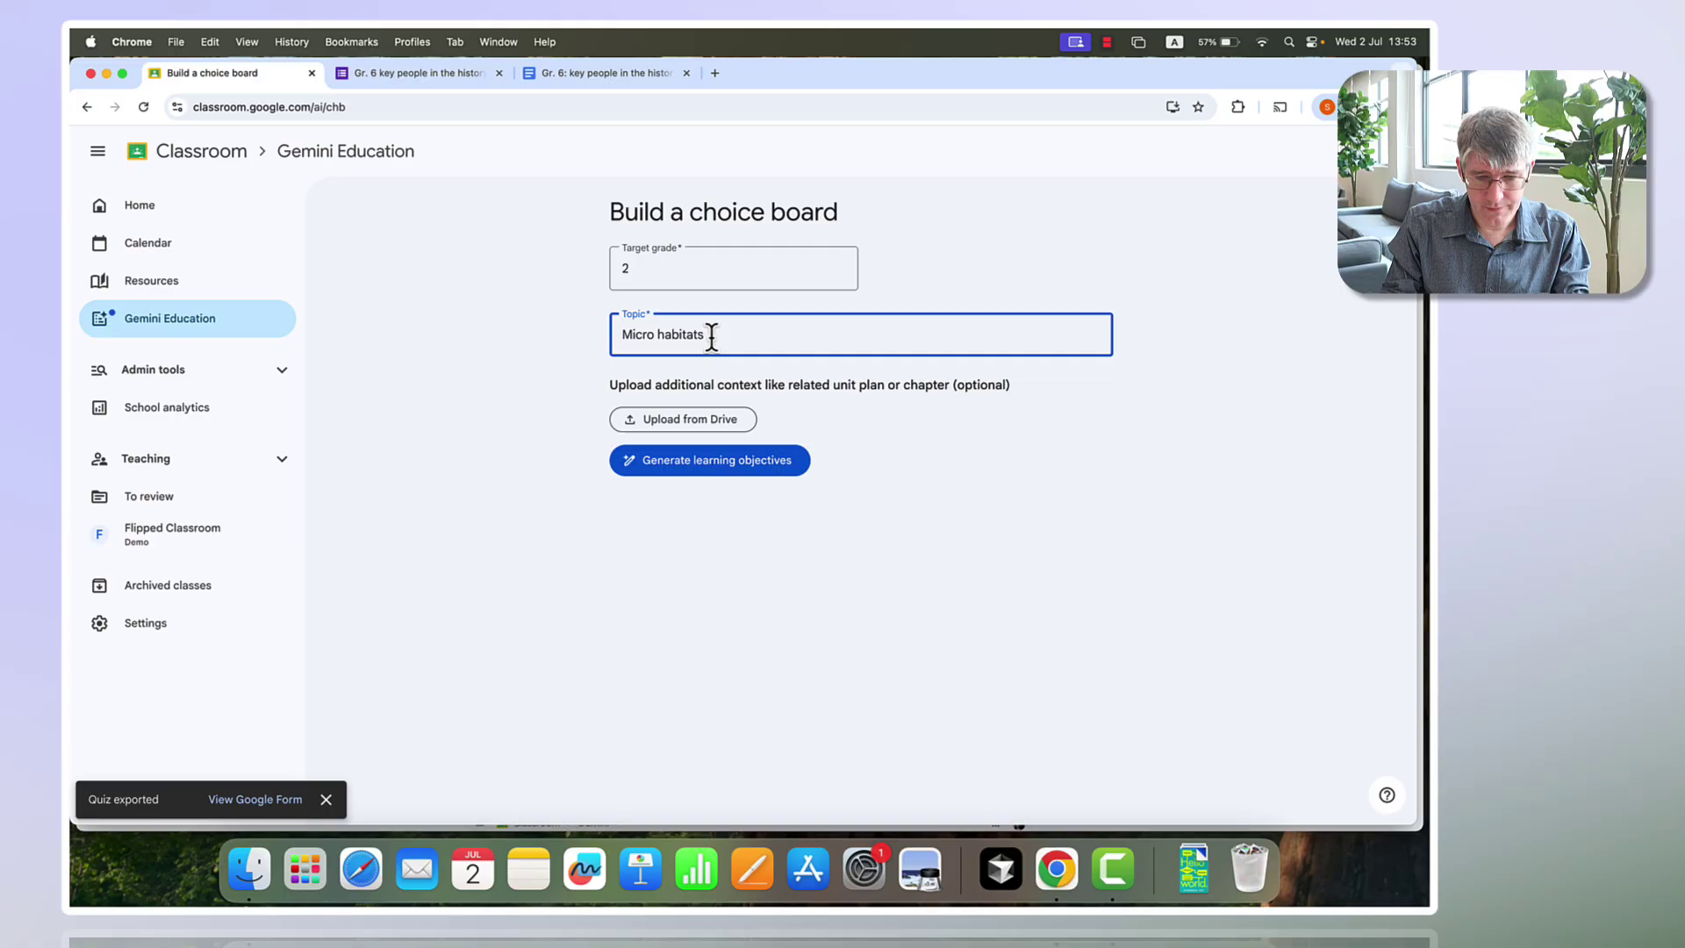
{"action": "left_click", "coordinate": [736, 460]}
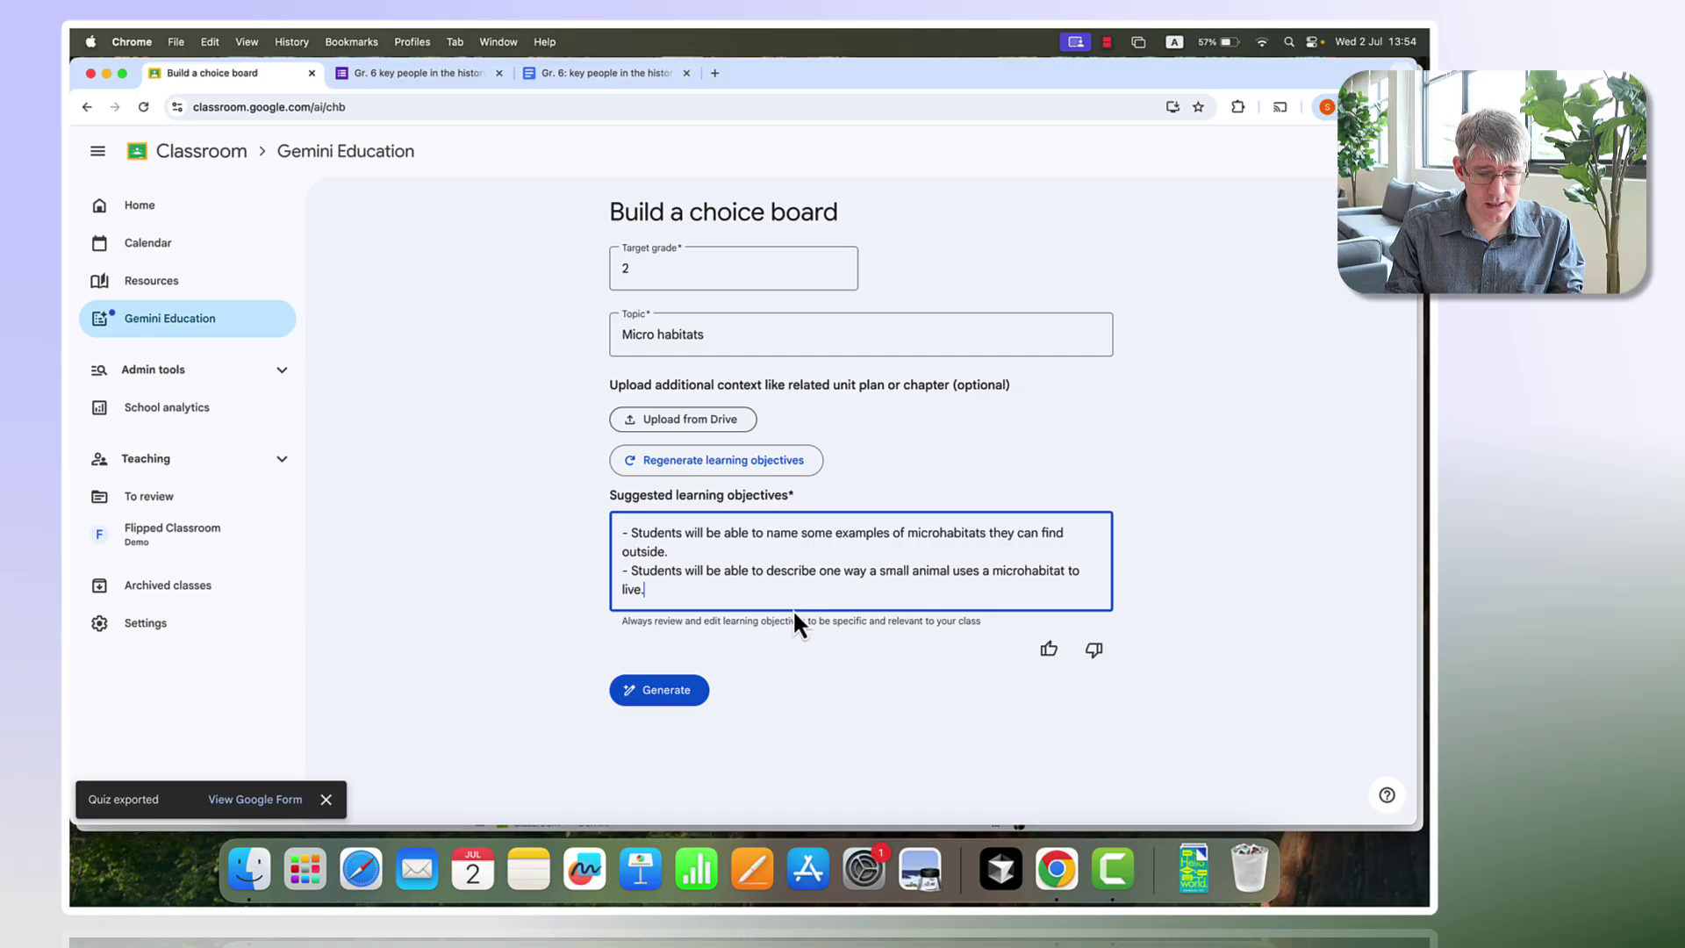
{"action": "left_click", "coordinate": [679, 702]}
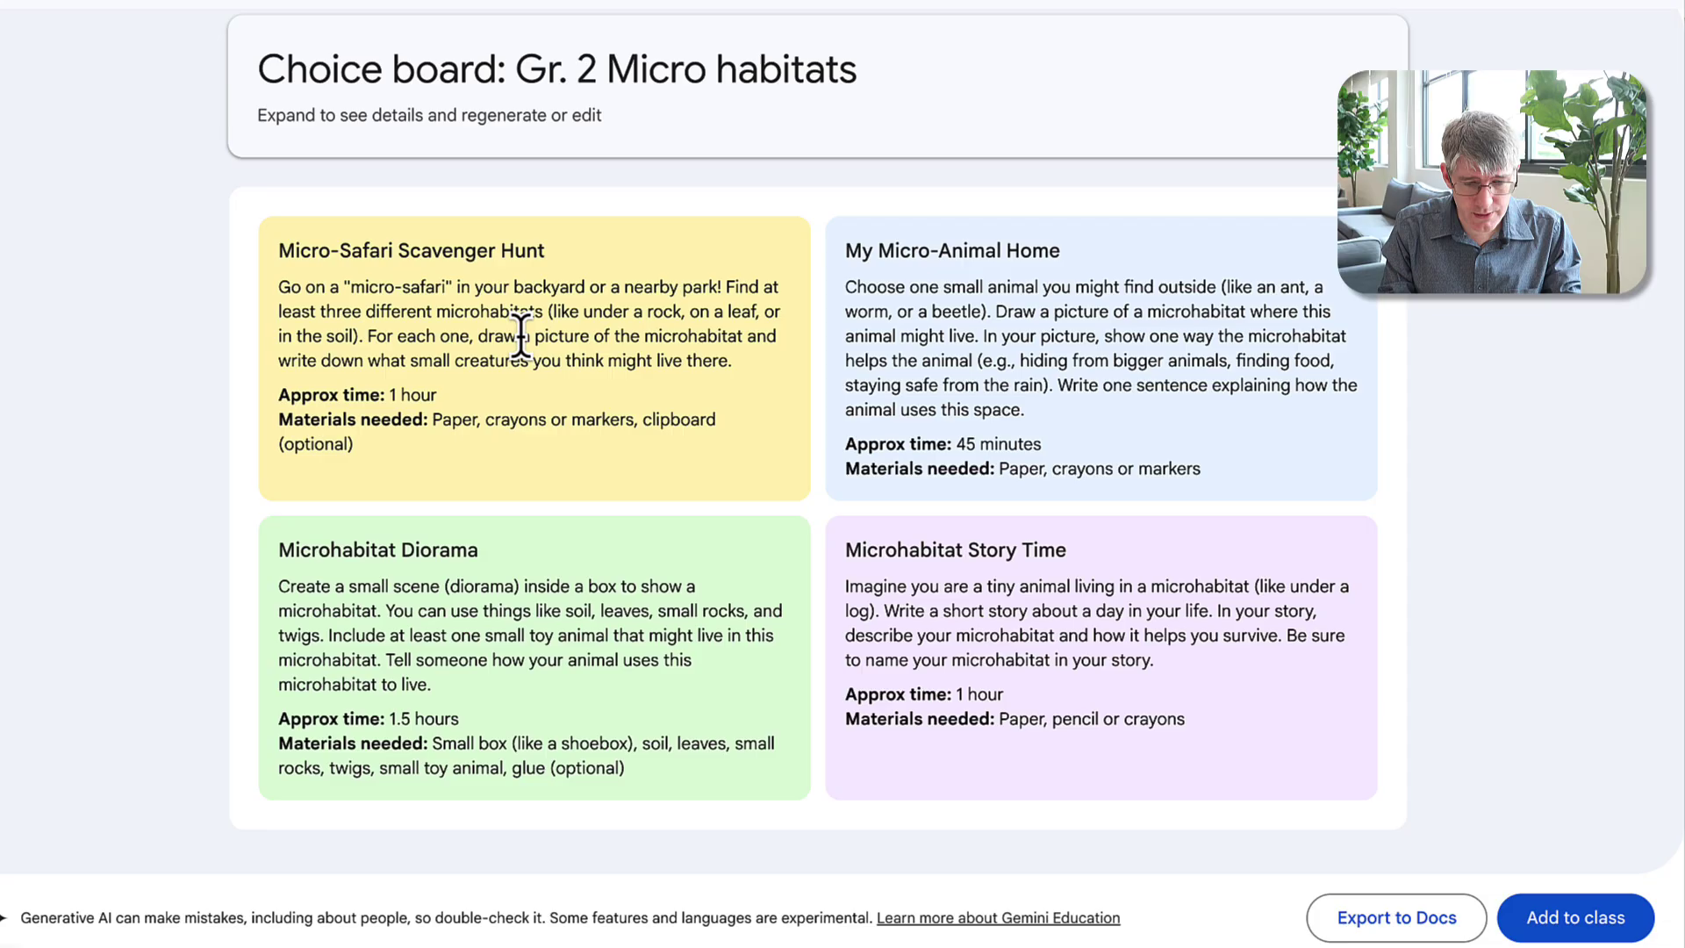
- Read the four activity cards, including My Micro-Animal Home, checking their times and materials
{"action": "left_click_drag", "start_coordinate": [386, 394], "coordinate": [518, 422]}
{"action": "left_click", "coordinate": [519, 422]}
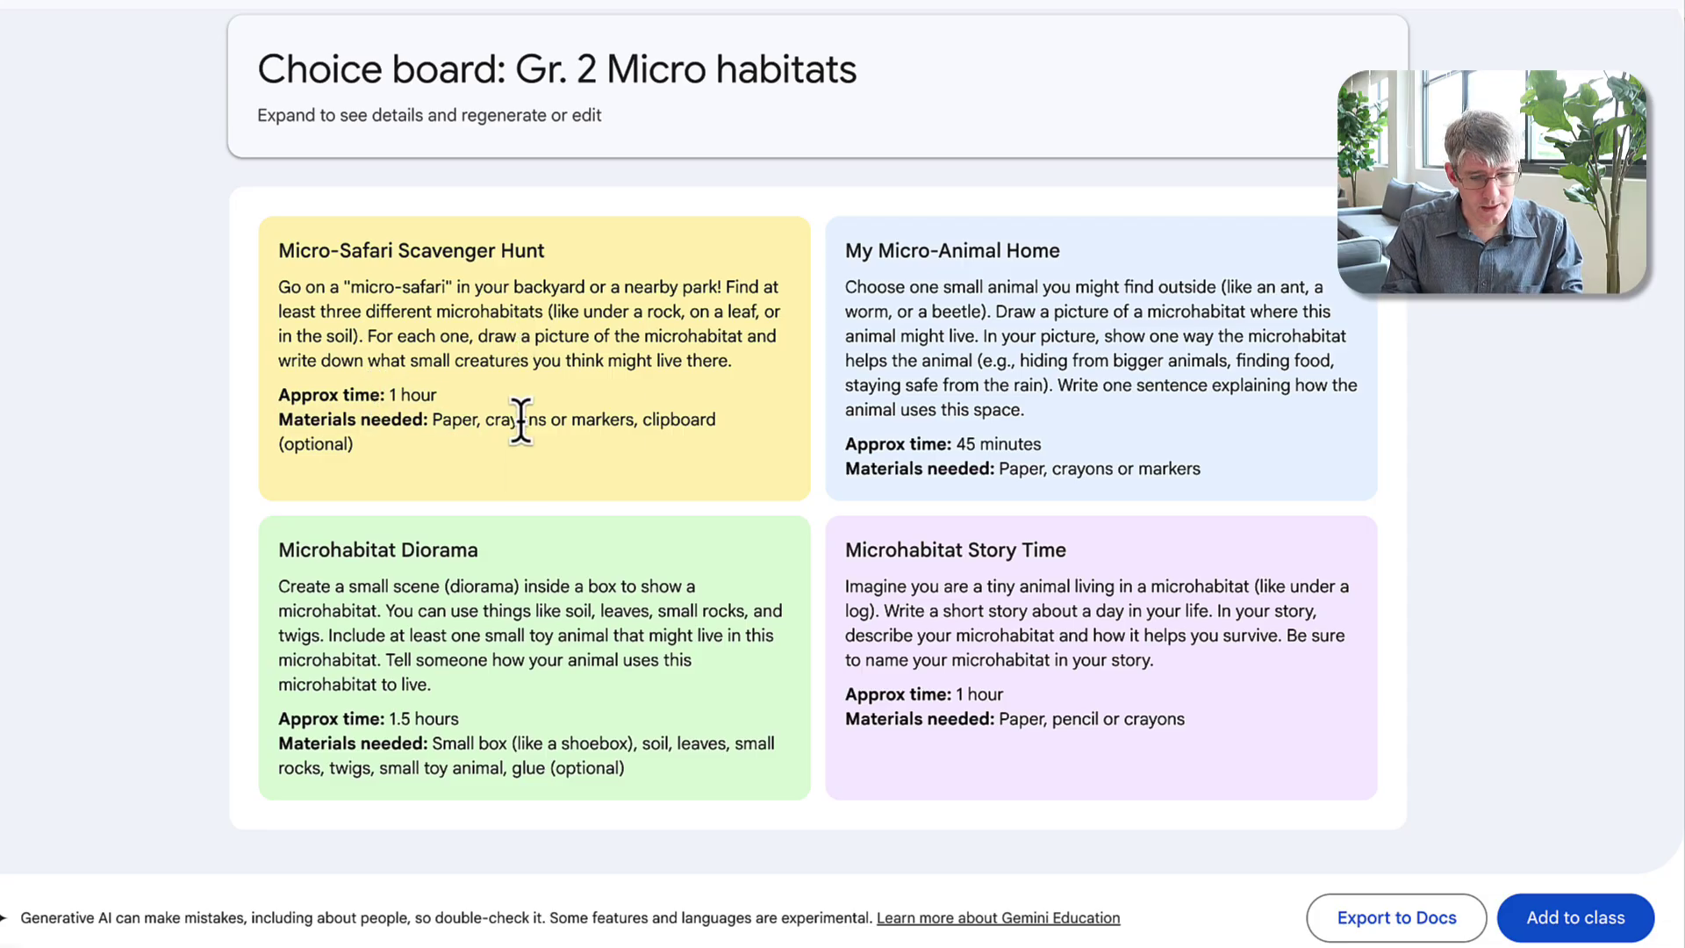
{"action": "left_click_drag", "start_coordinate": [911, 249], "coordinate": [1070, 400]}
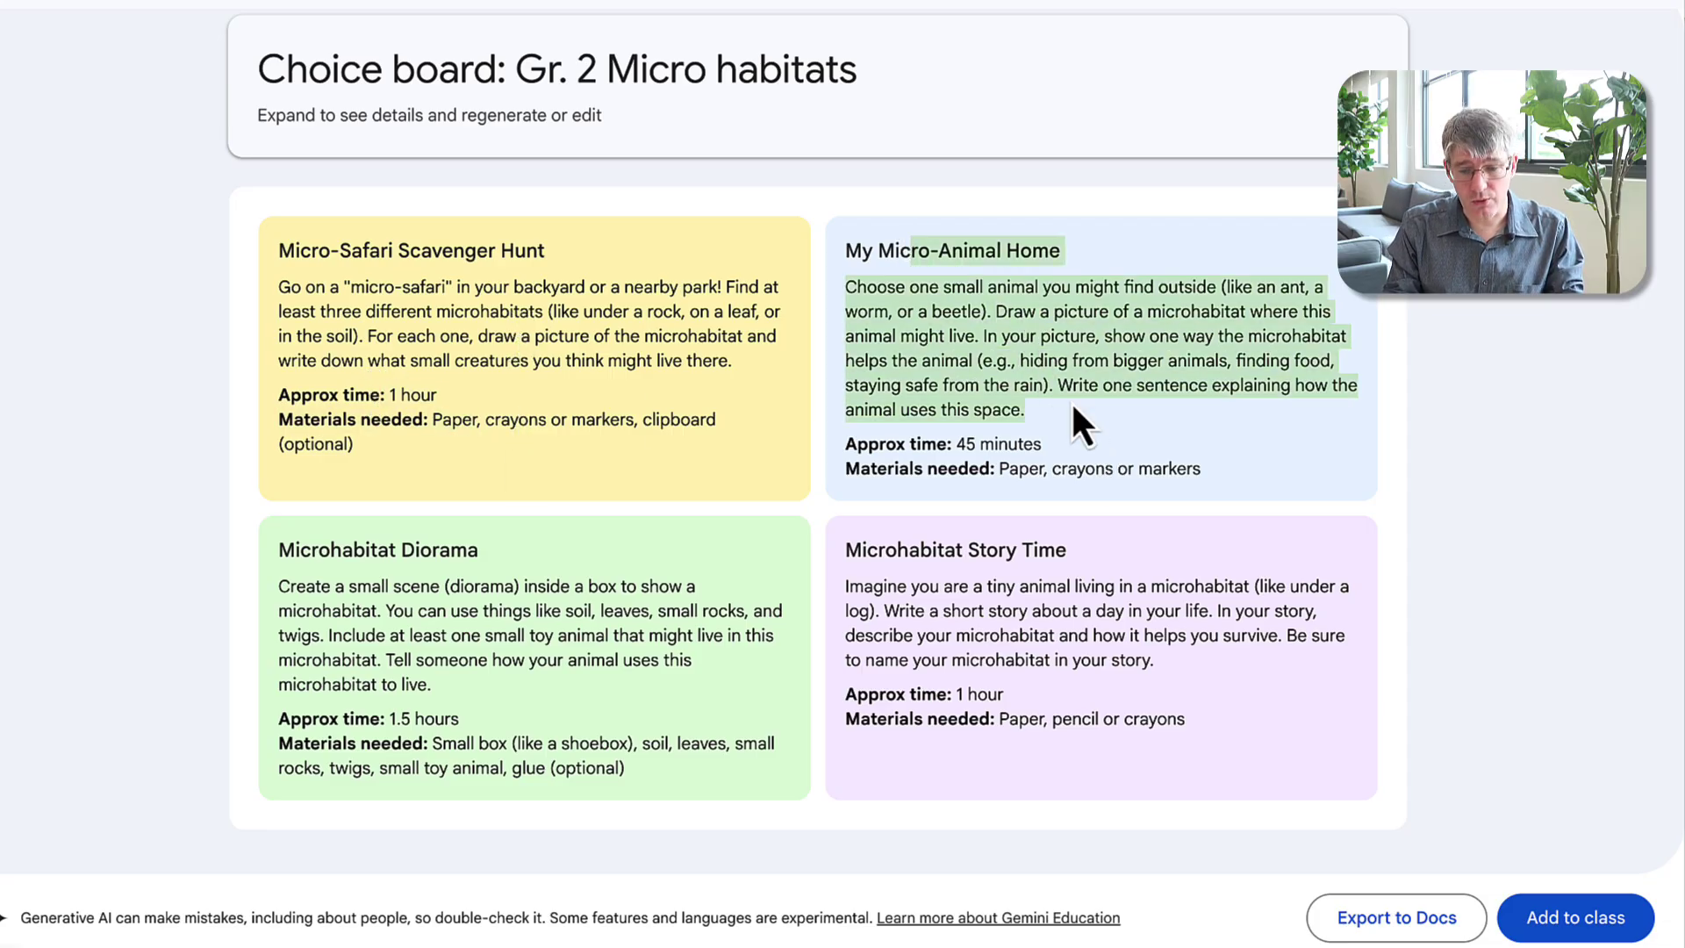
{"action": "left_click", "coordinate": [1070, 400]}
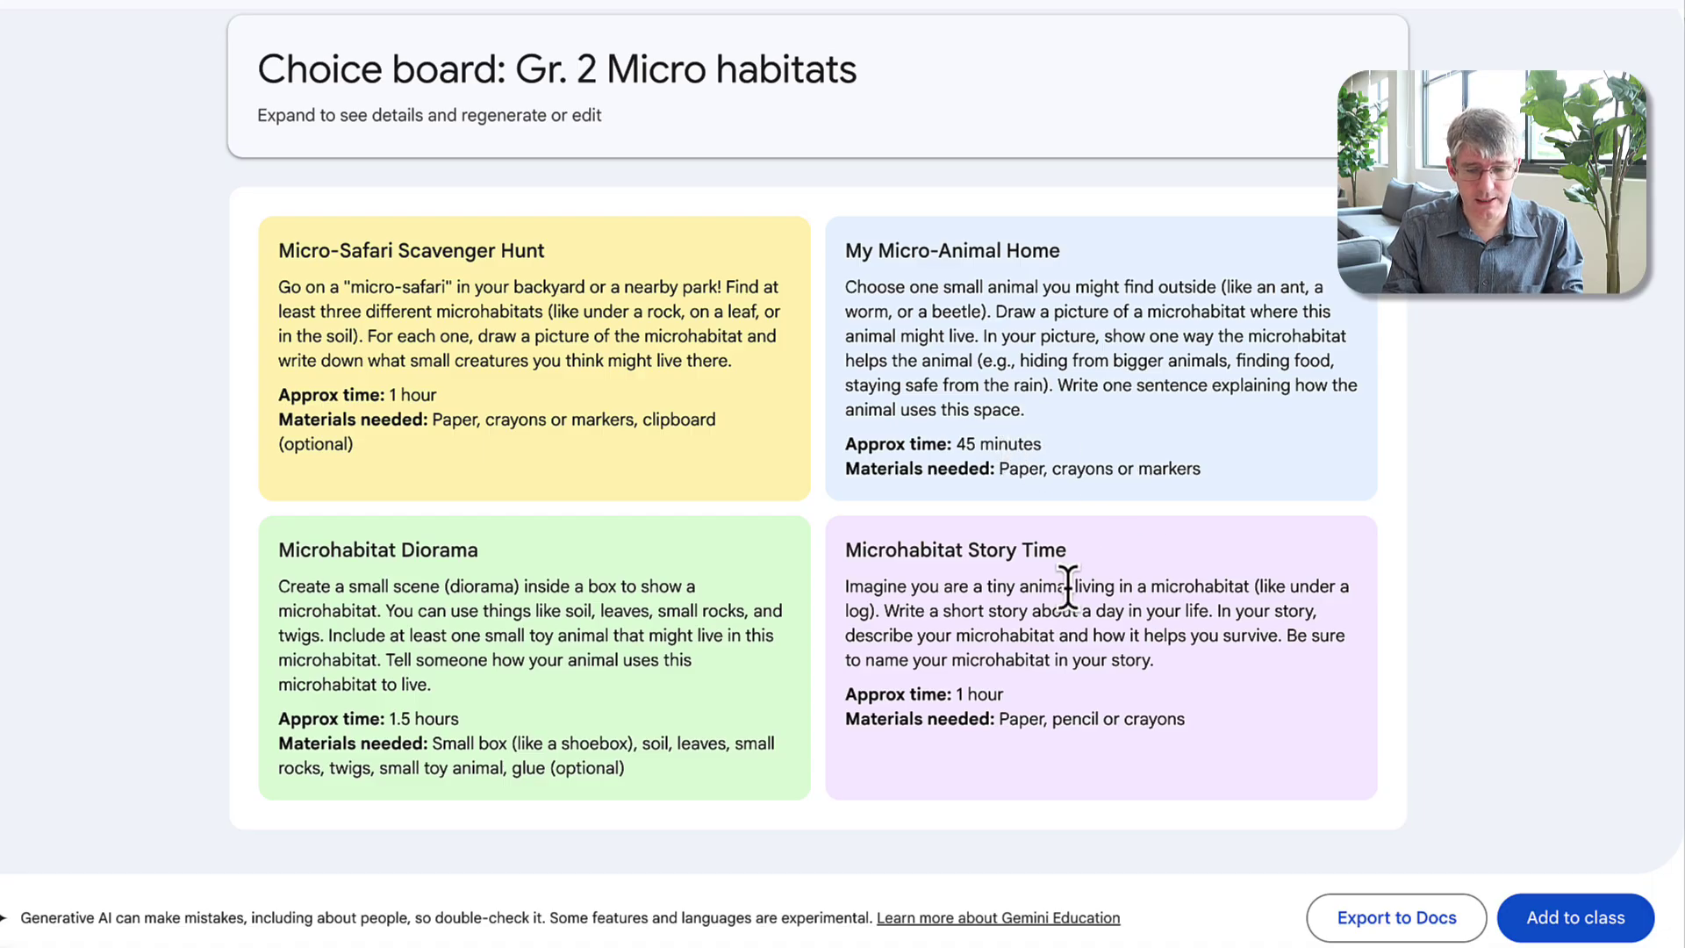
{"action": "scroll", "coordinate": [729, 625], "scroll_direction": "down", "scroll_amount": 2}
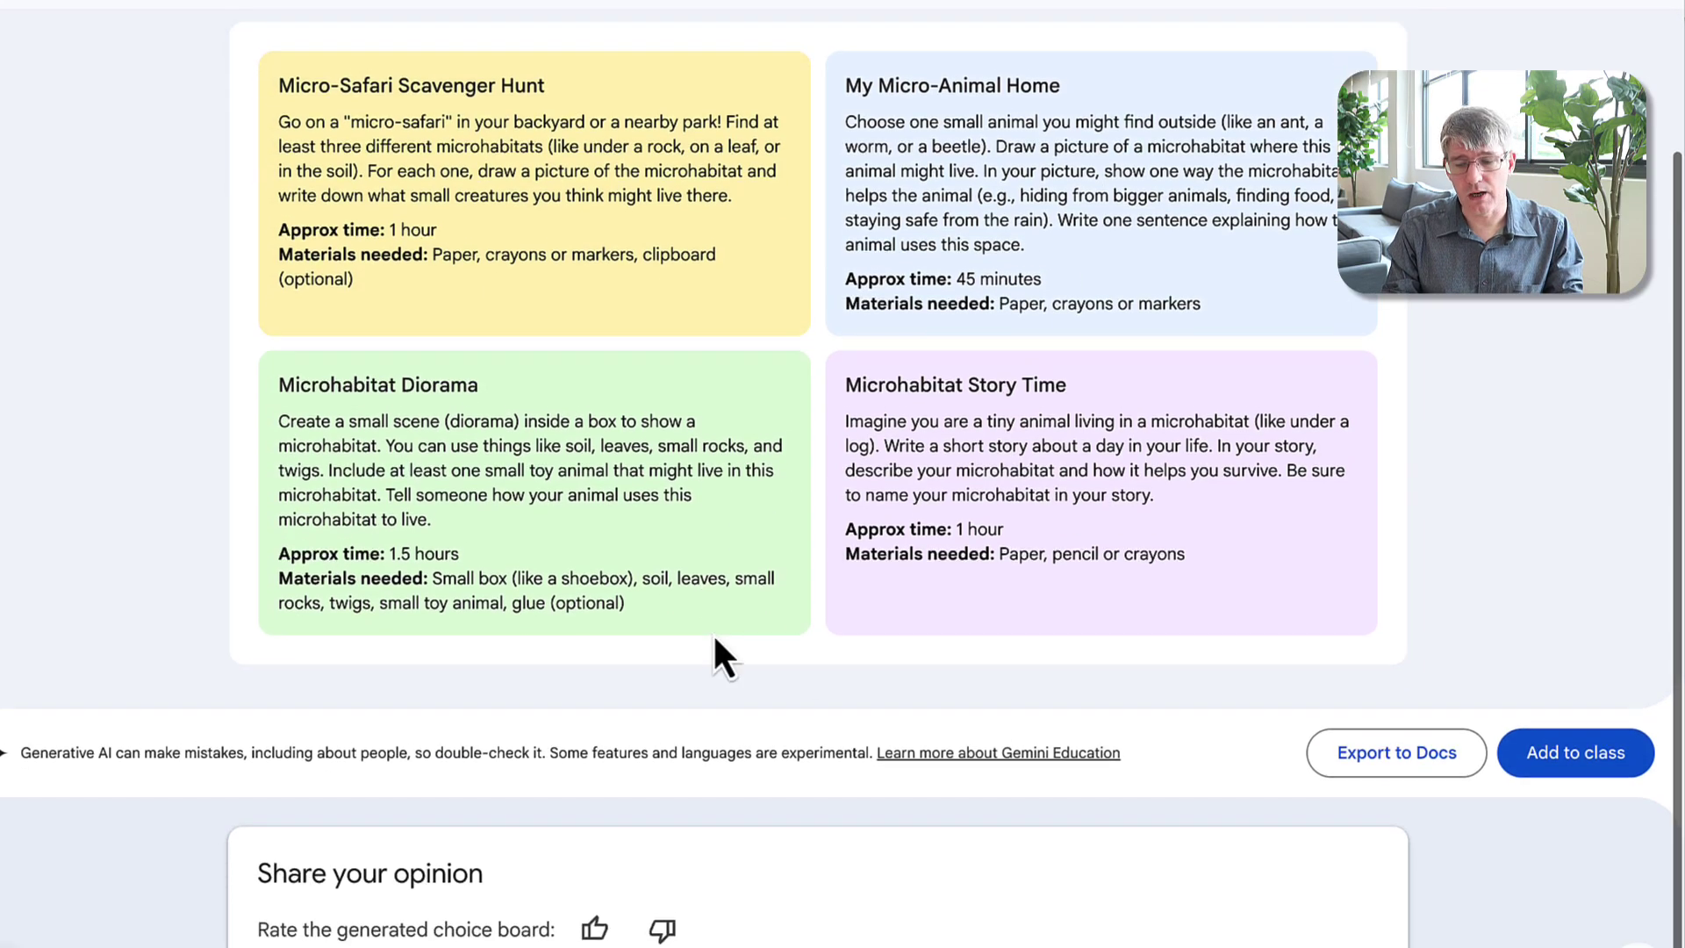
- Add the choice board to the Flipped Classroom class as an Assignment
{"action": "left_click", "coordinate": [1595, 764]}
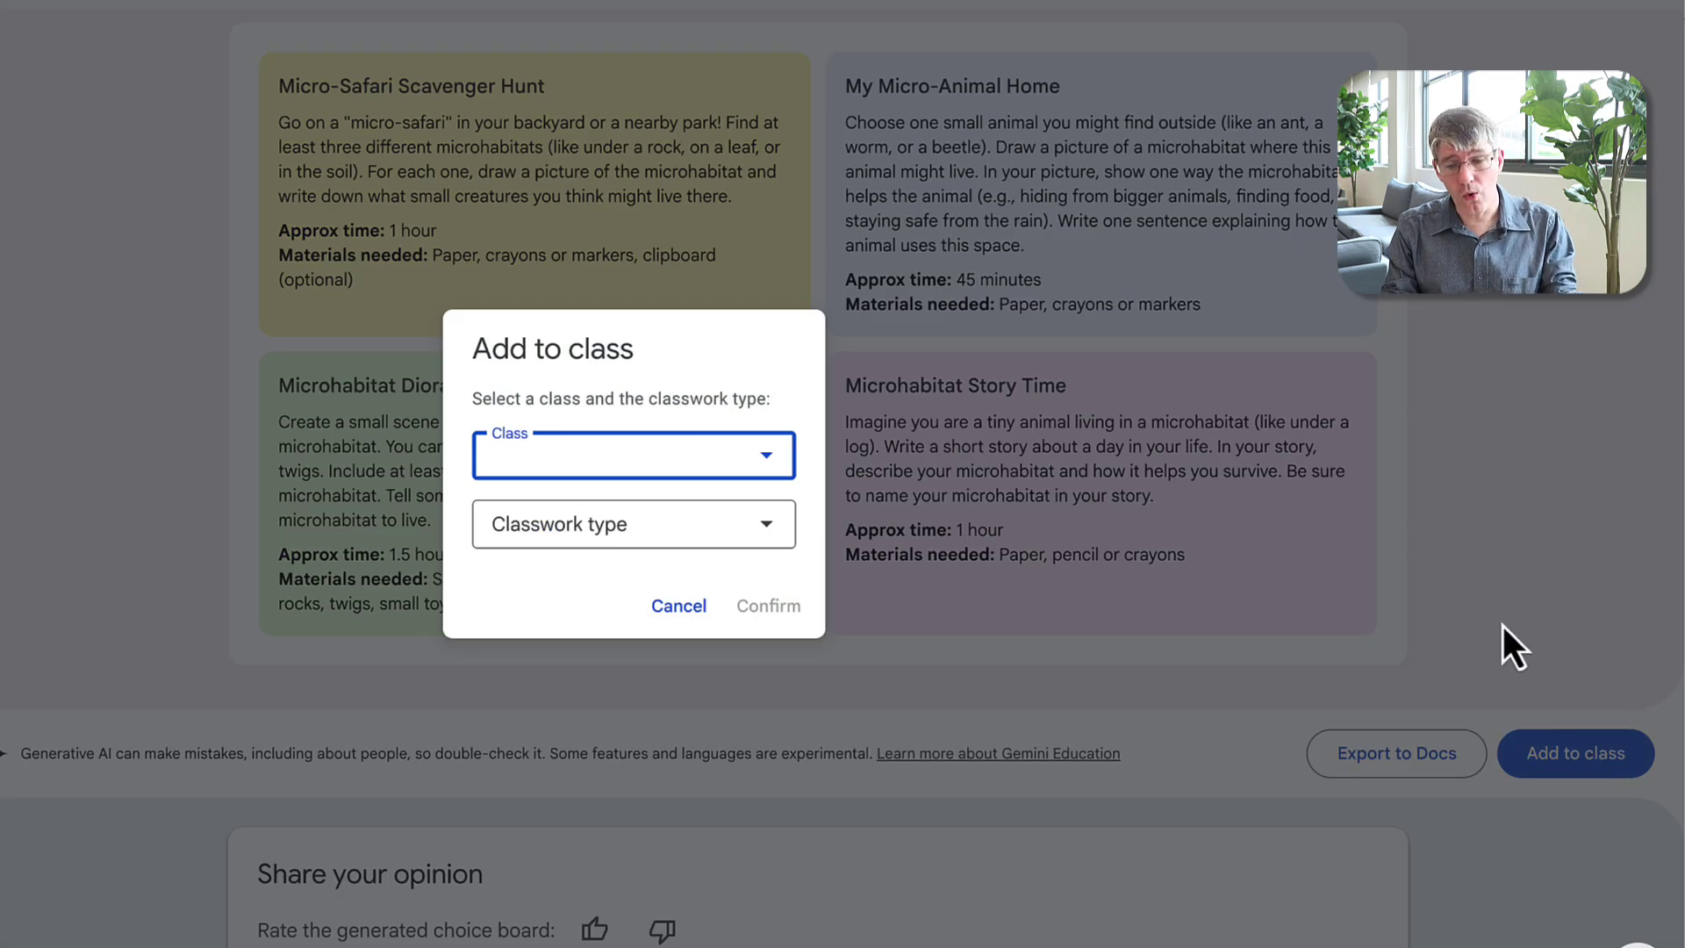
{"action": "left_click", "coordinate": [662, 606]}
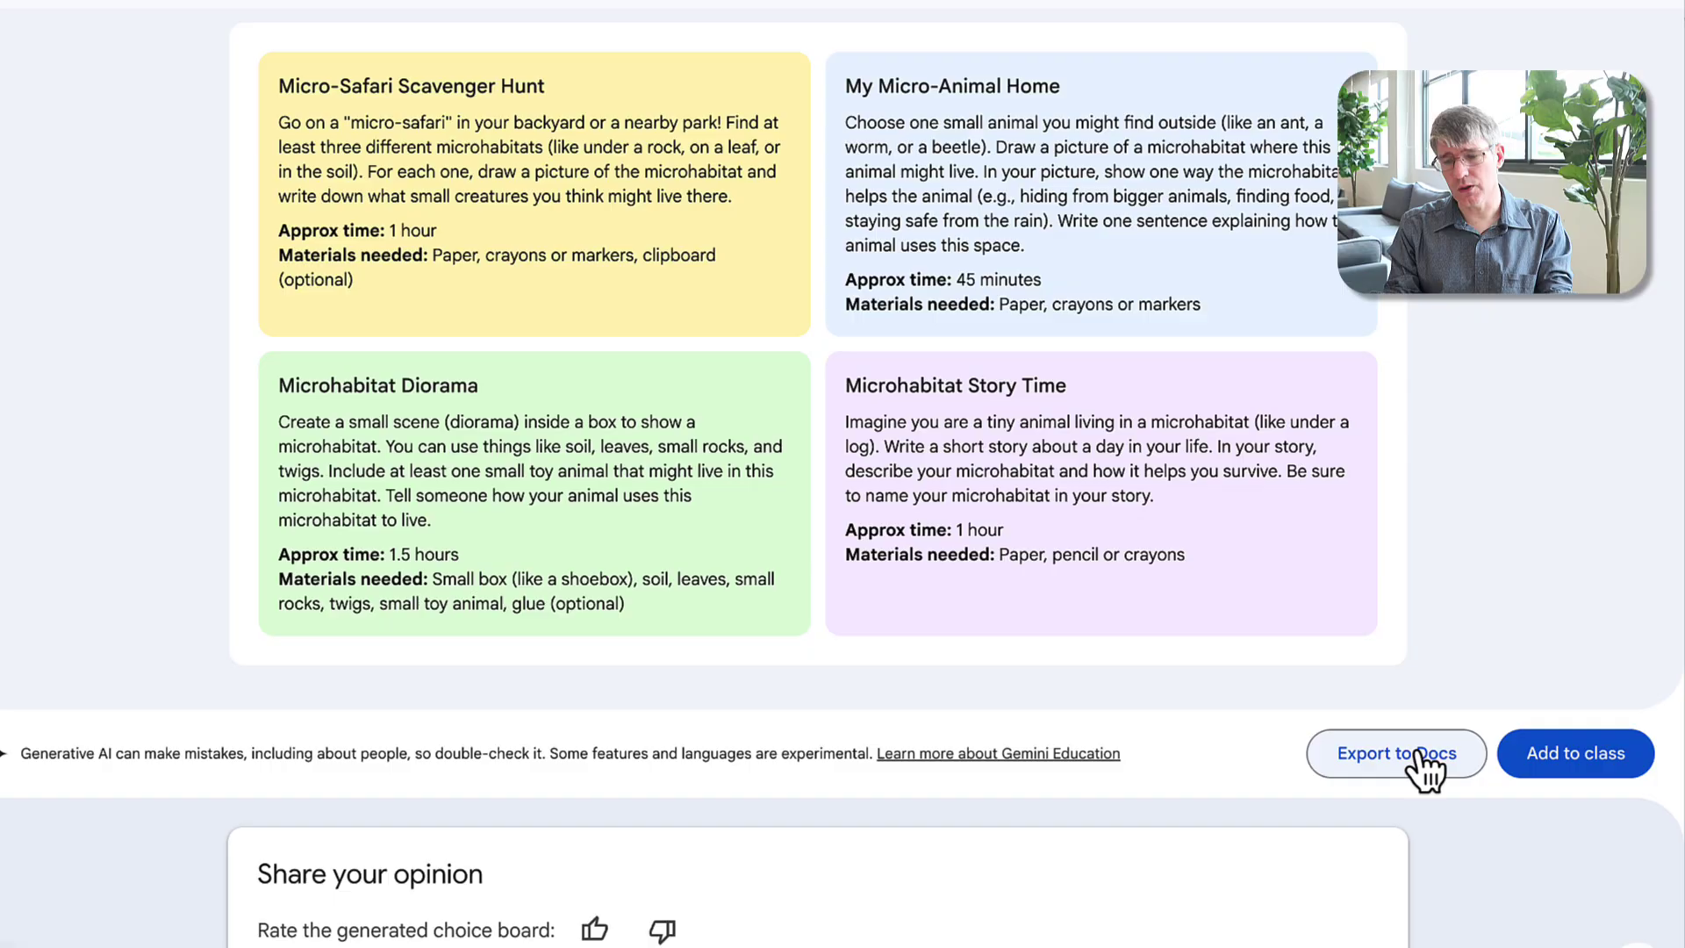
{"action": "left_click", "coordinate": [1592, 769]}
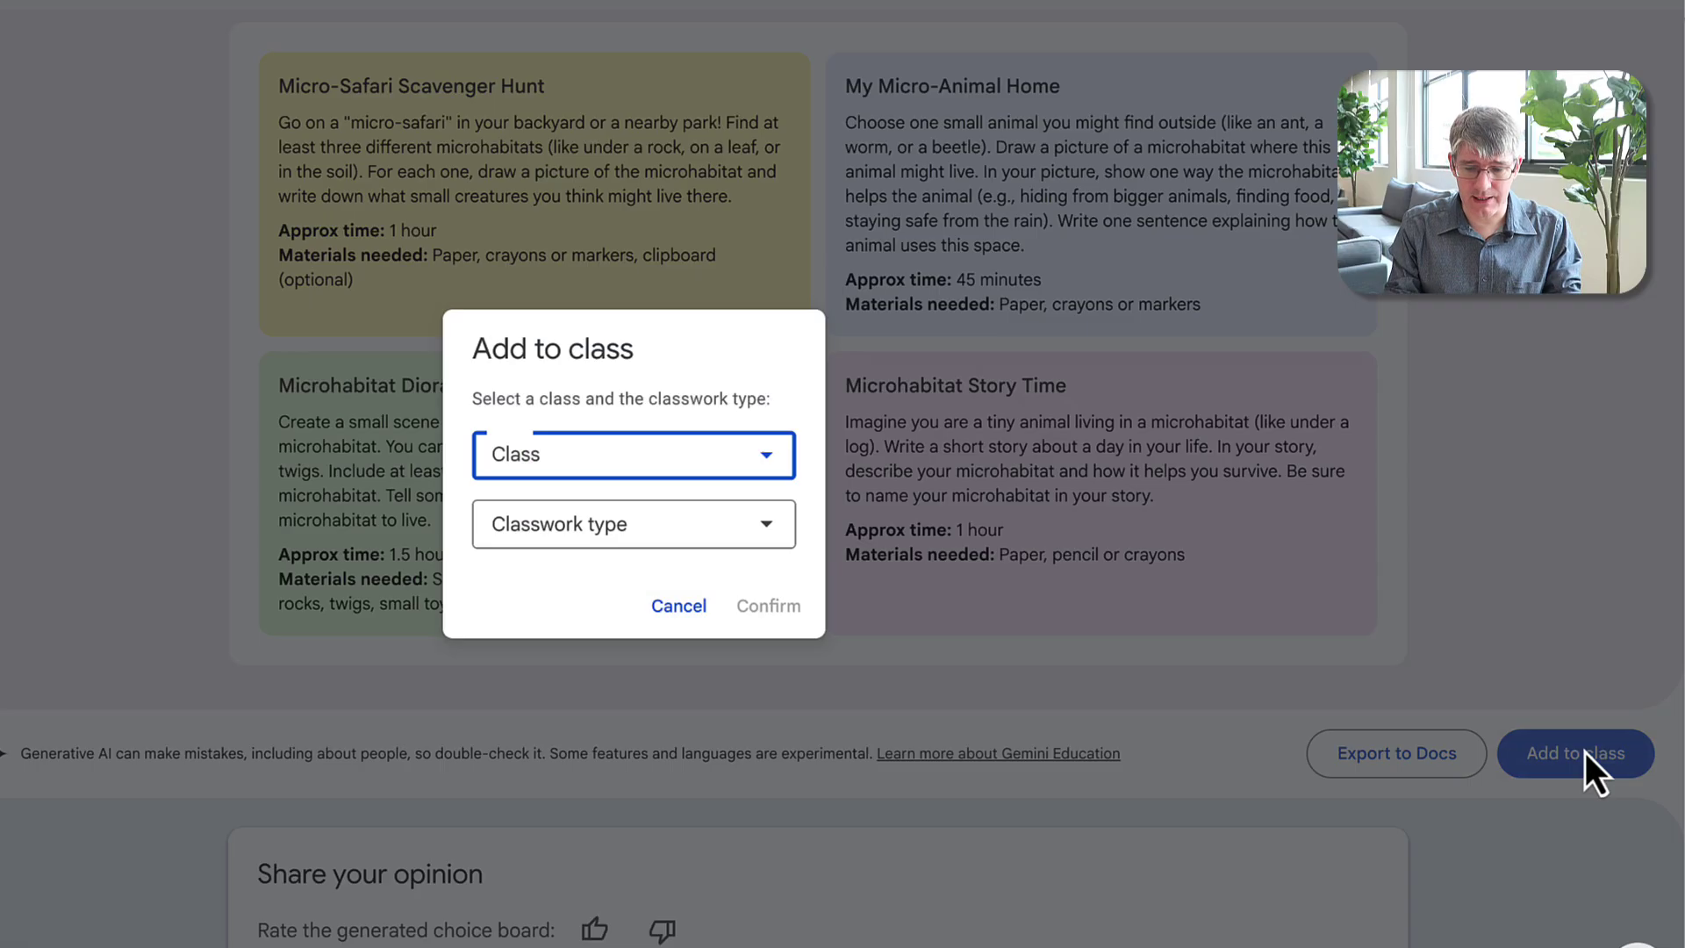
{"action": "left_click", "coordinate": [760, 473]}
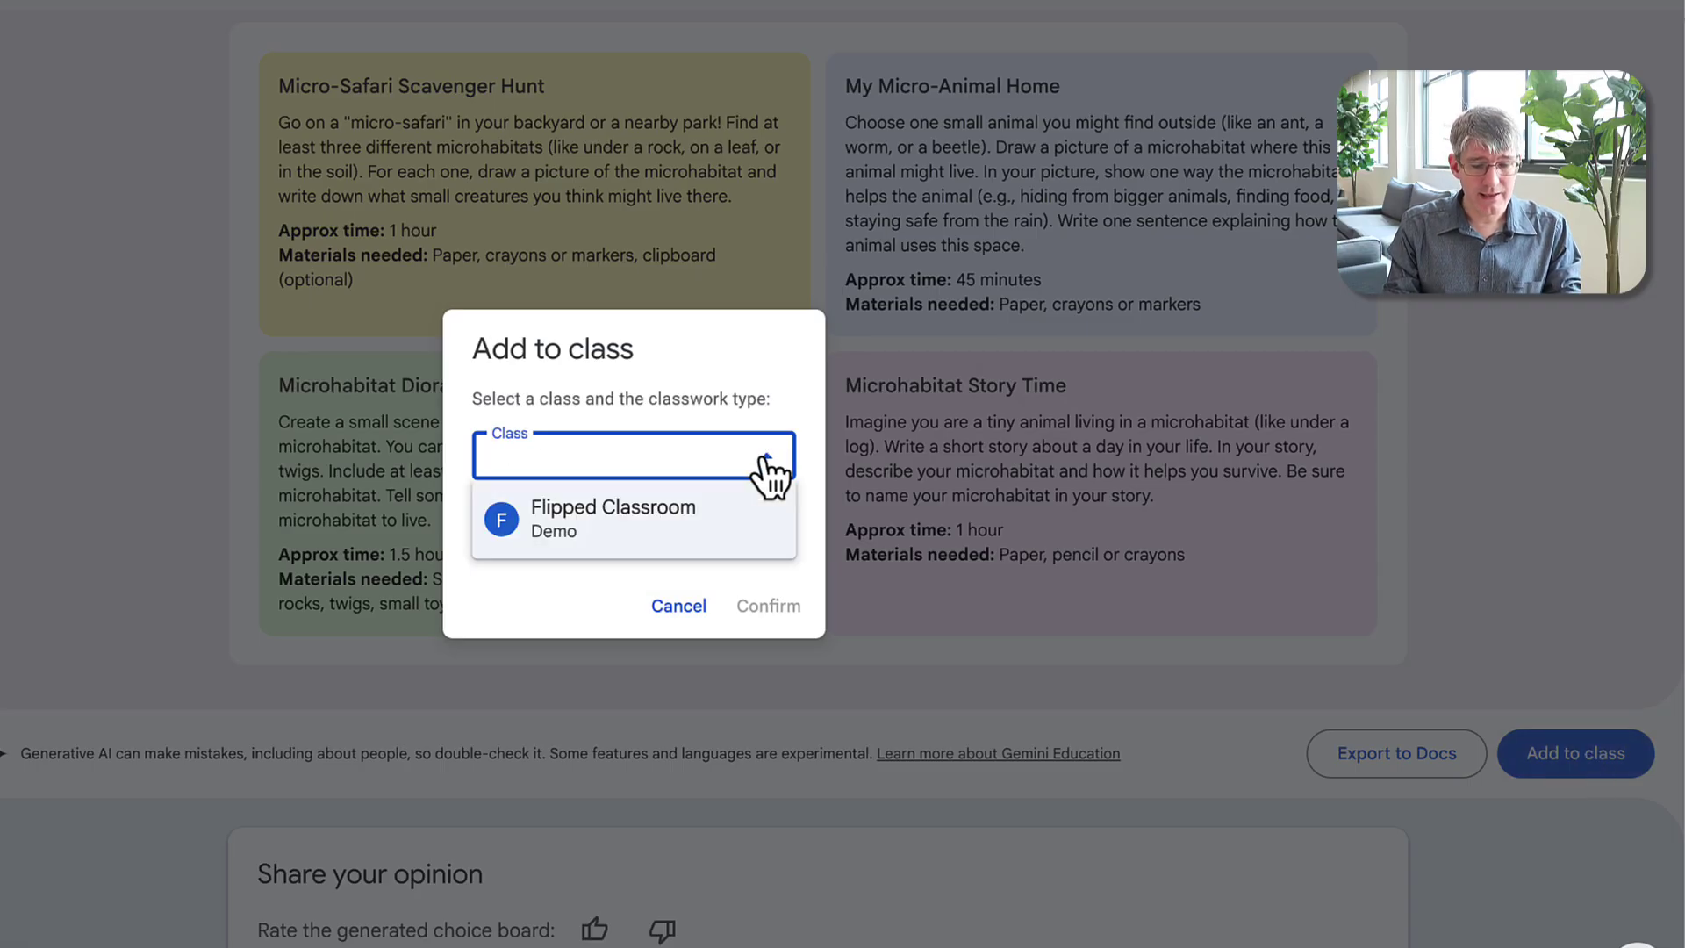
{"action": "left_click", "coordinate": [688, 537]}
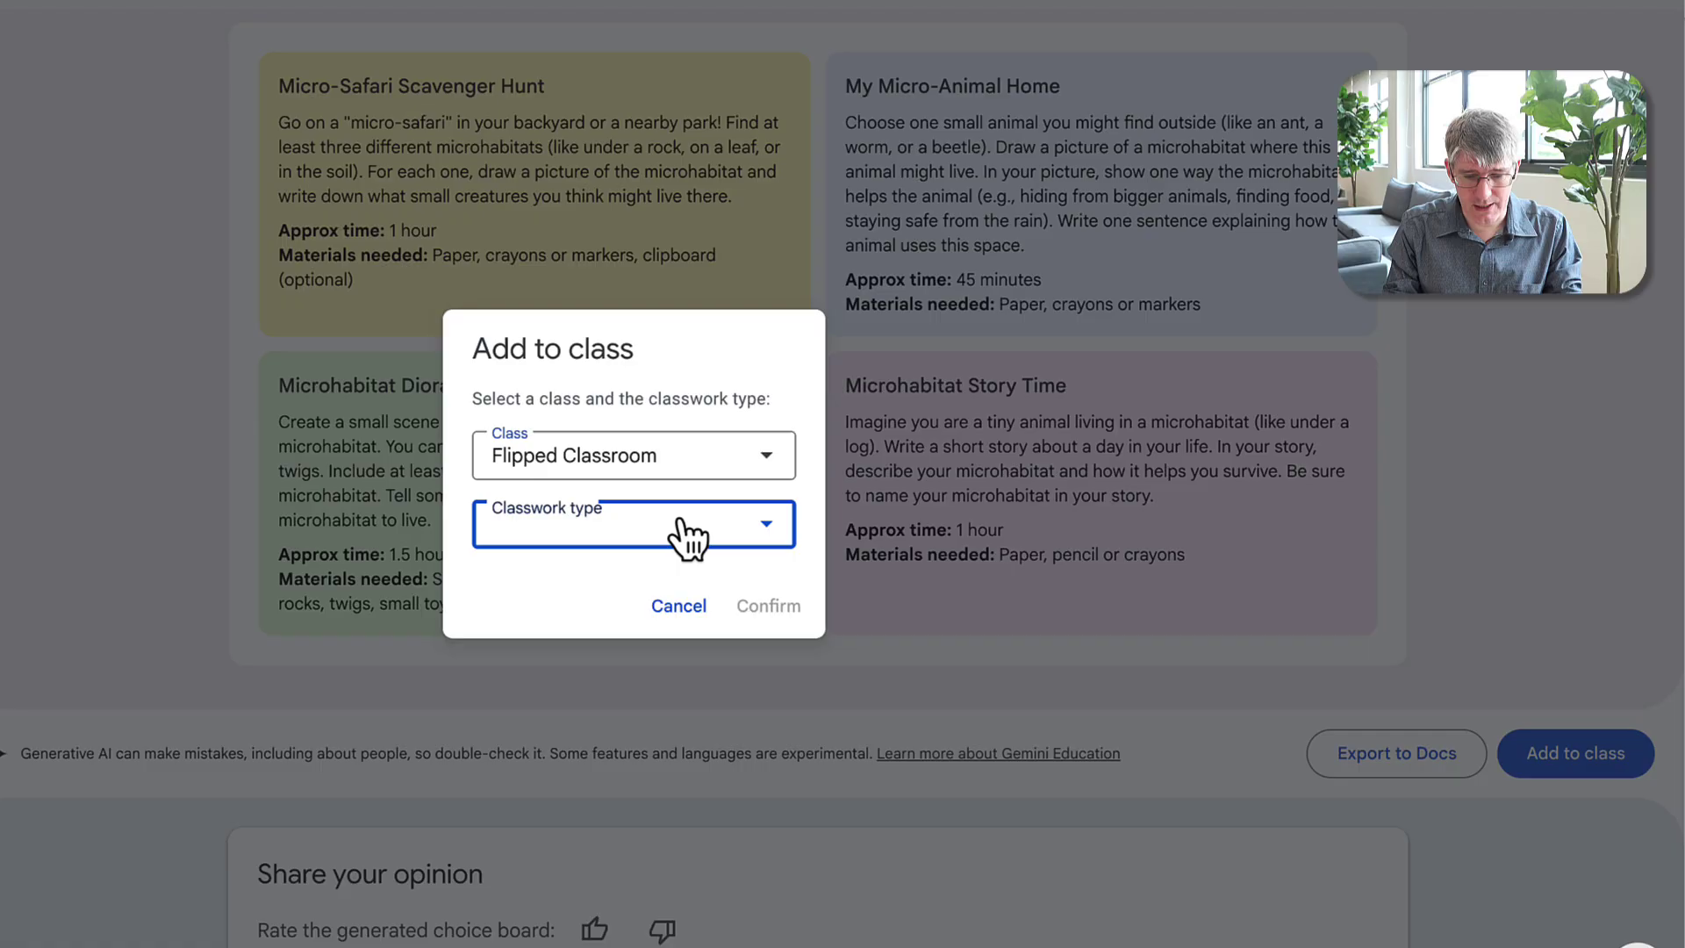
{"action": "left_click", "coordinate": [688, 537]}
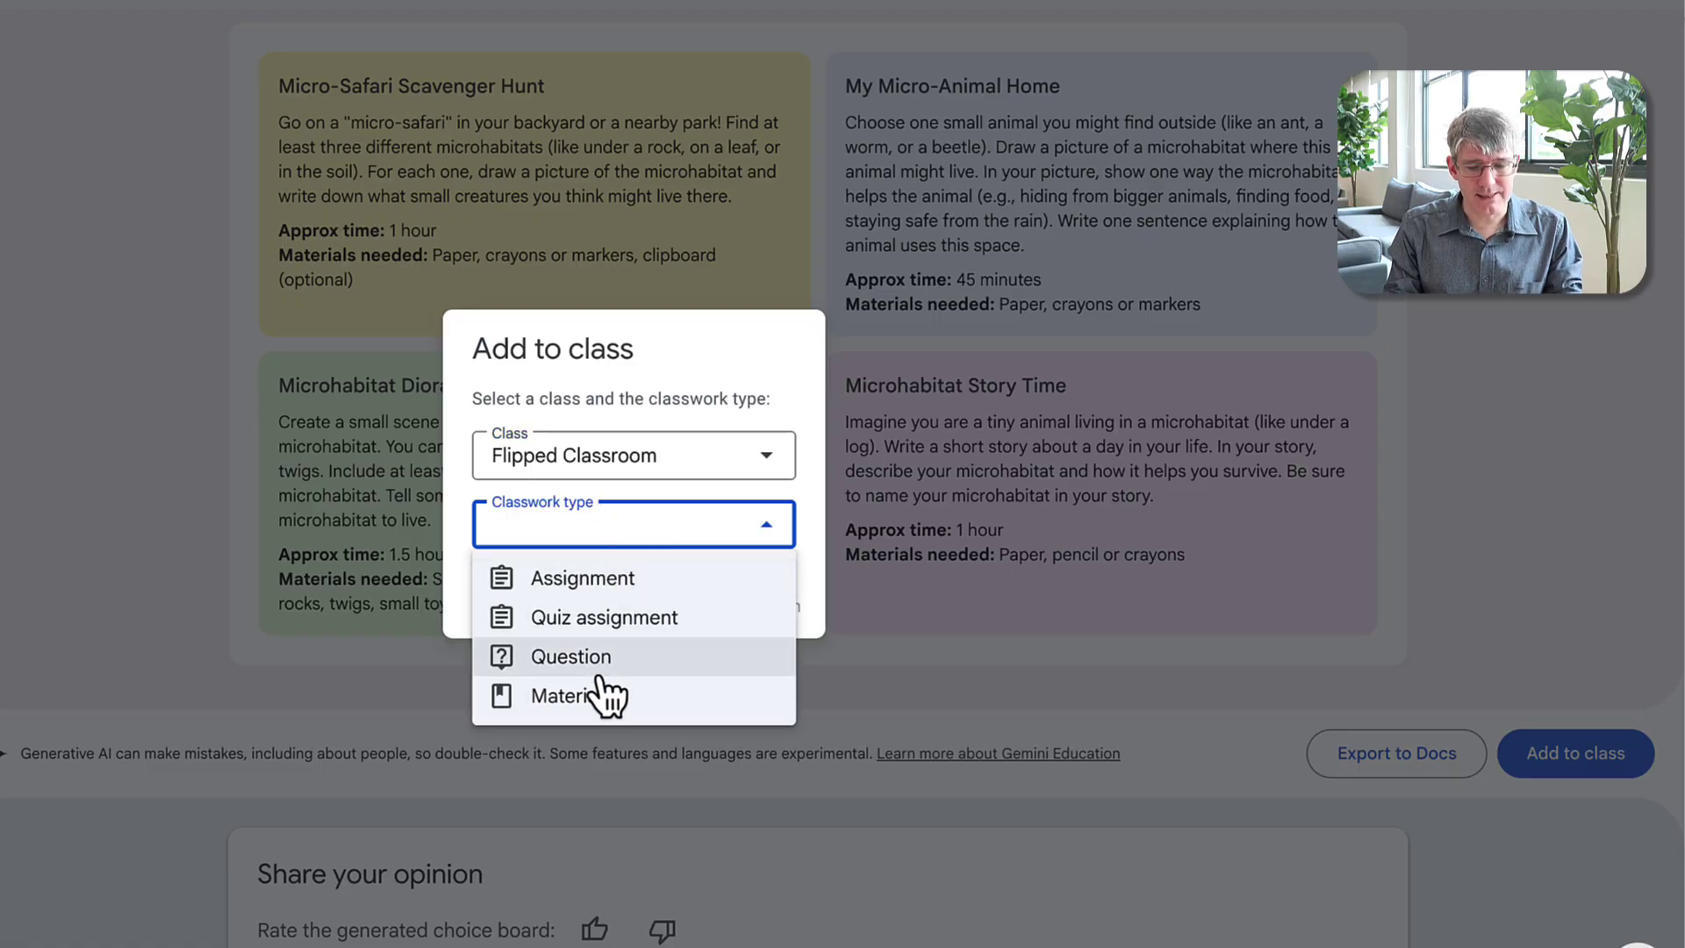
{"action": "left_click", "coordinate": [576, 581]}
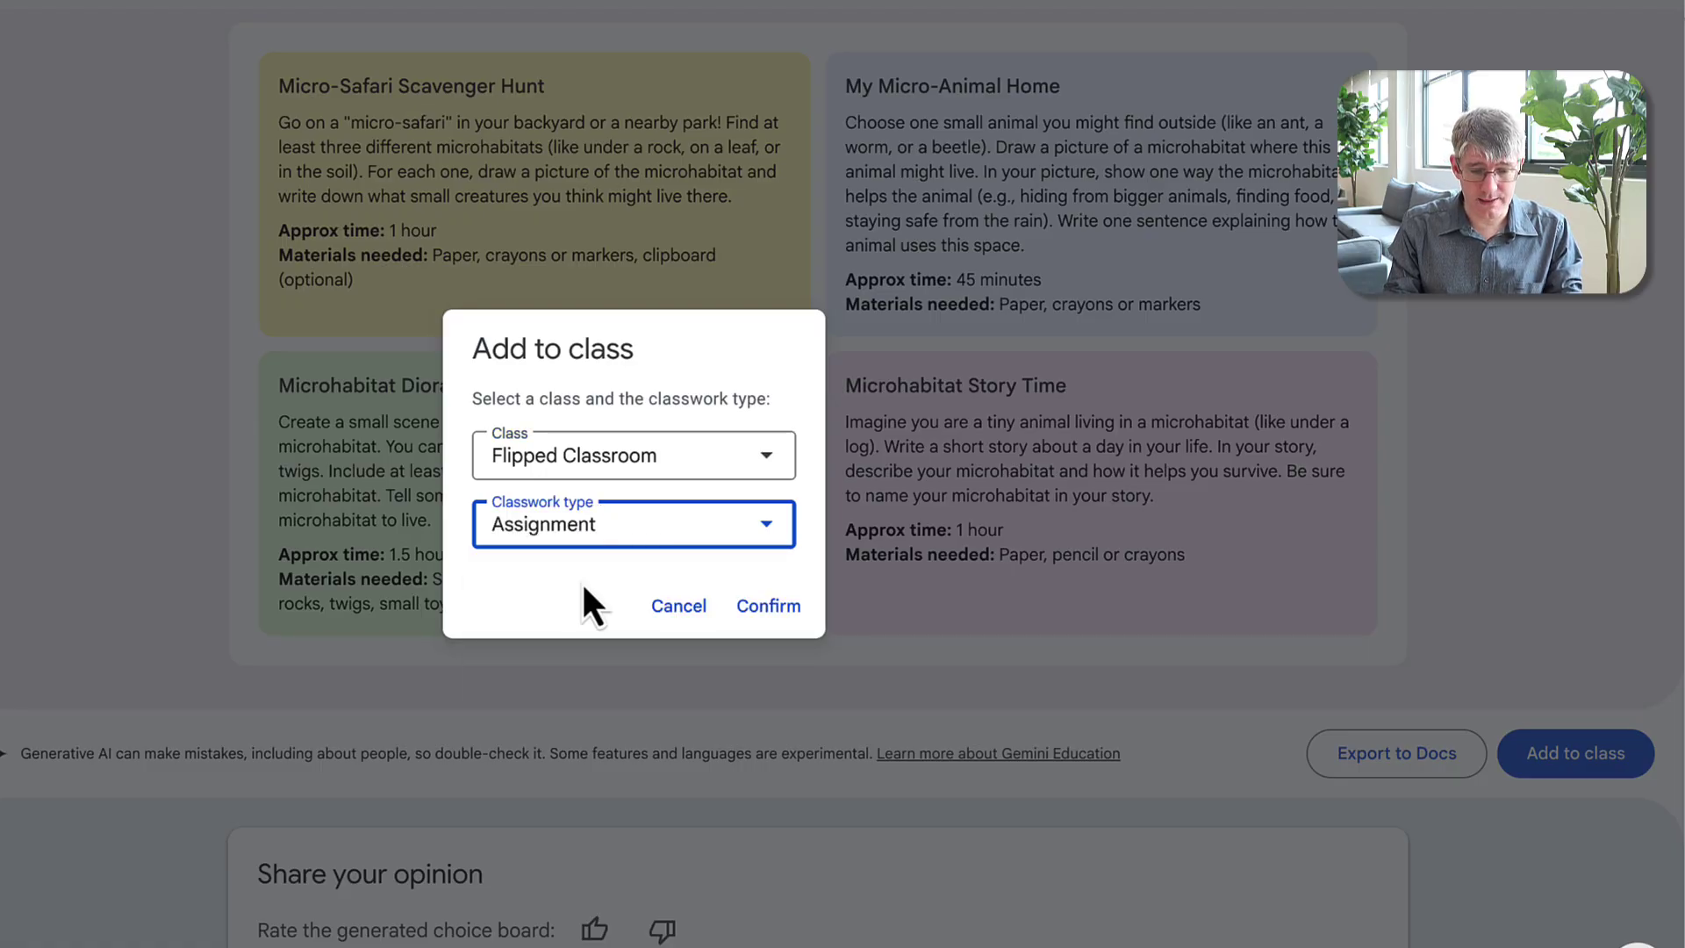
{"action": "left_click", "coordinate": [767, 606]}
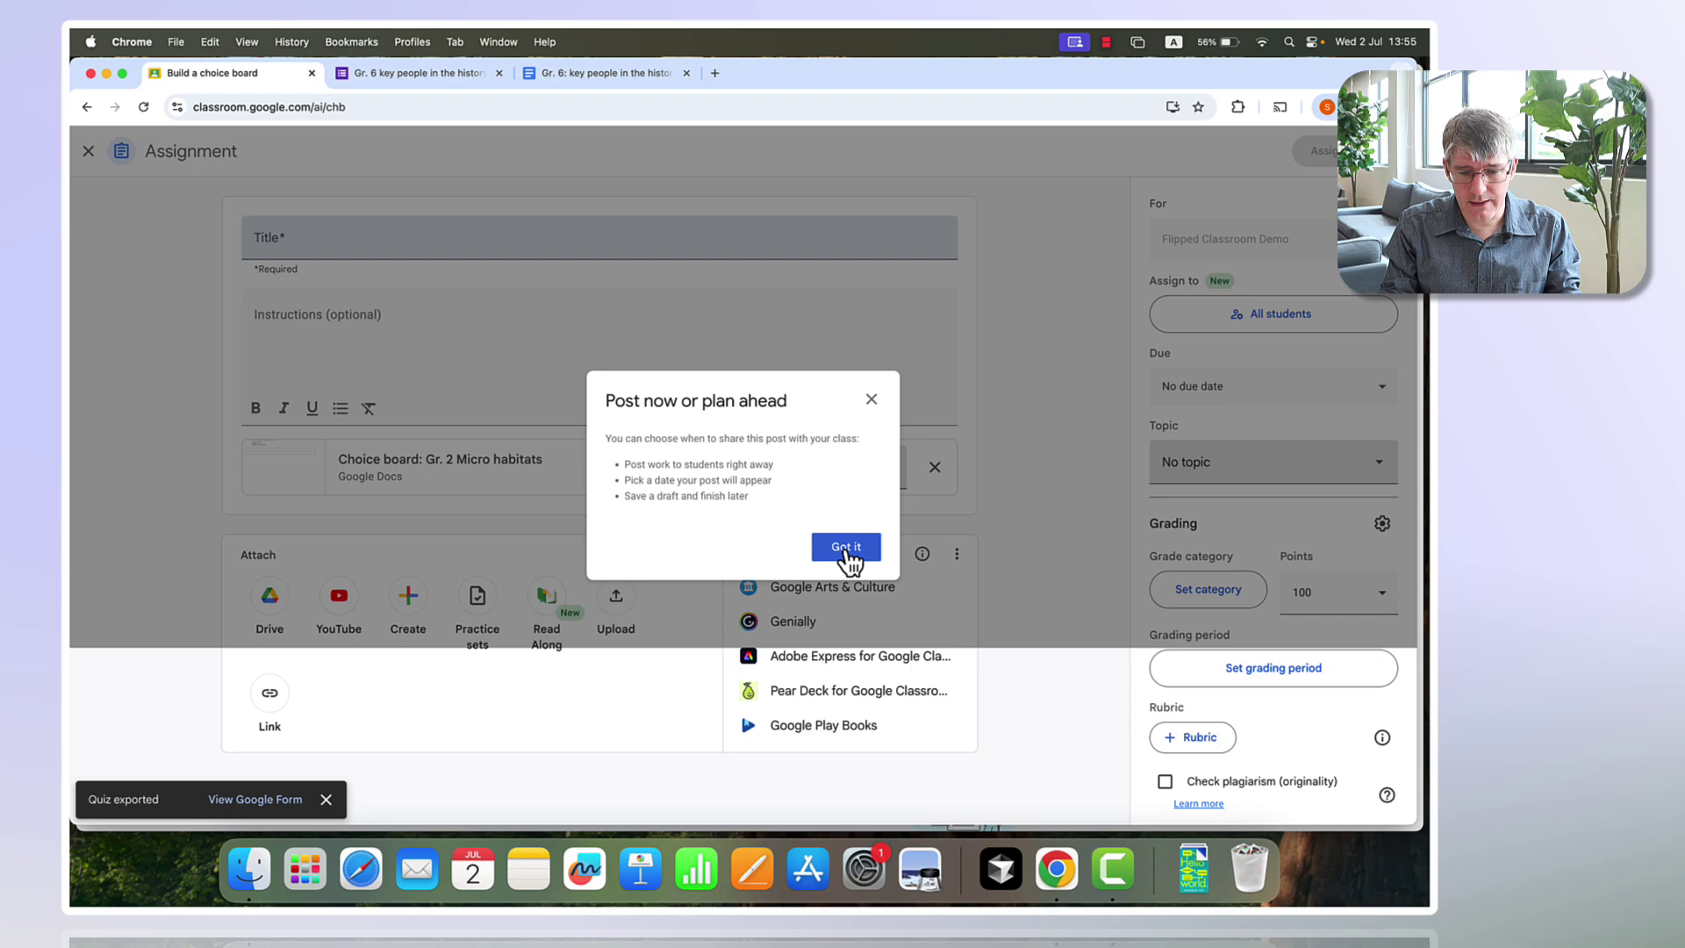
- Dismiss the posting and sharing tips, view the attached choice board Doc, then return to Classroom
{"action": "left_click", "coordinate": [847, 553]}
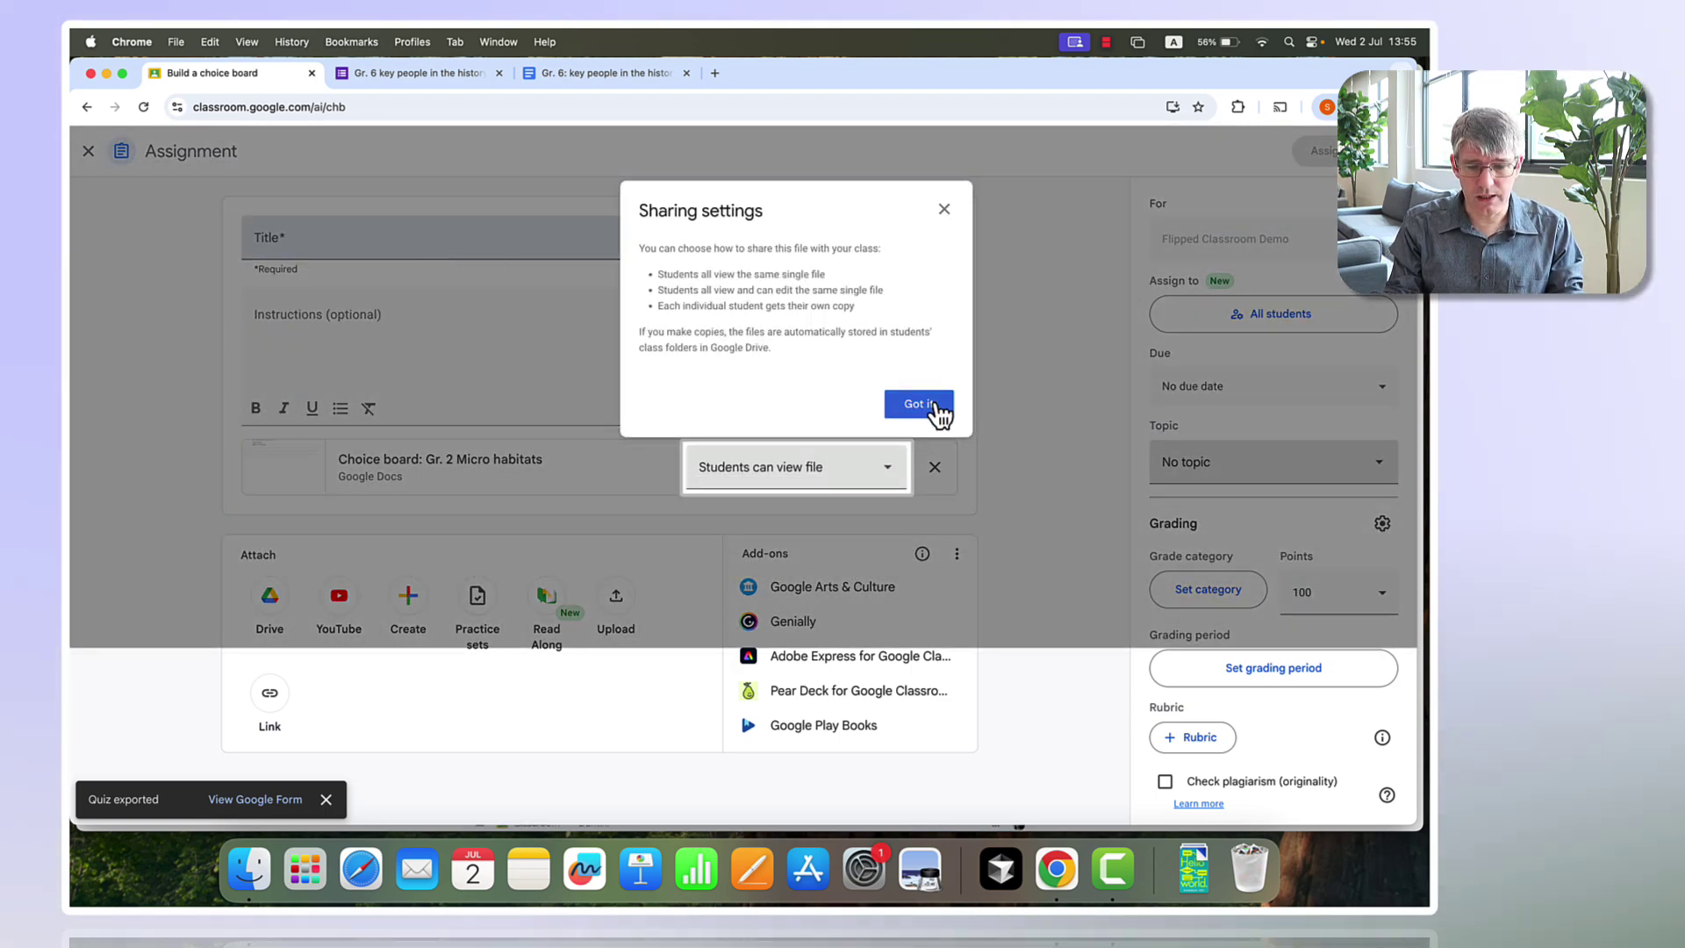
{"action": "left_click", "coordinate": [918, 403]}
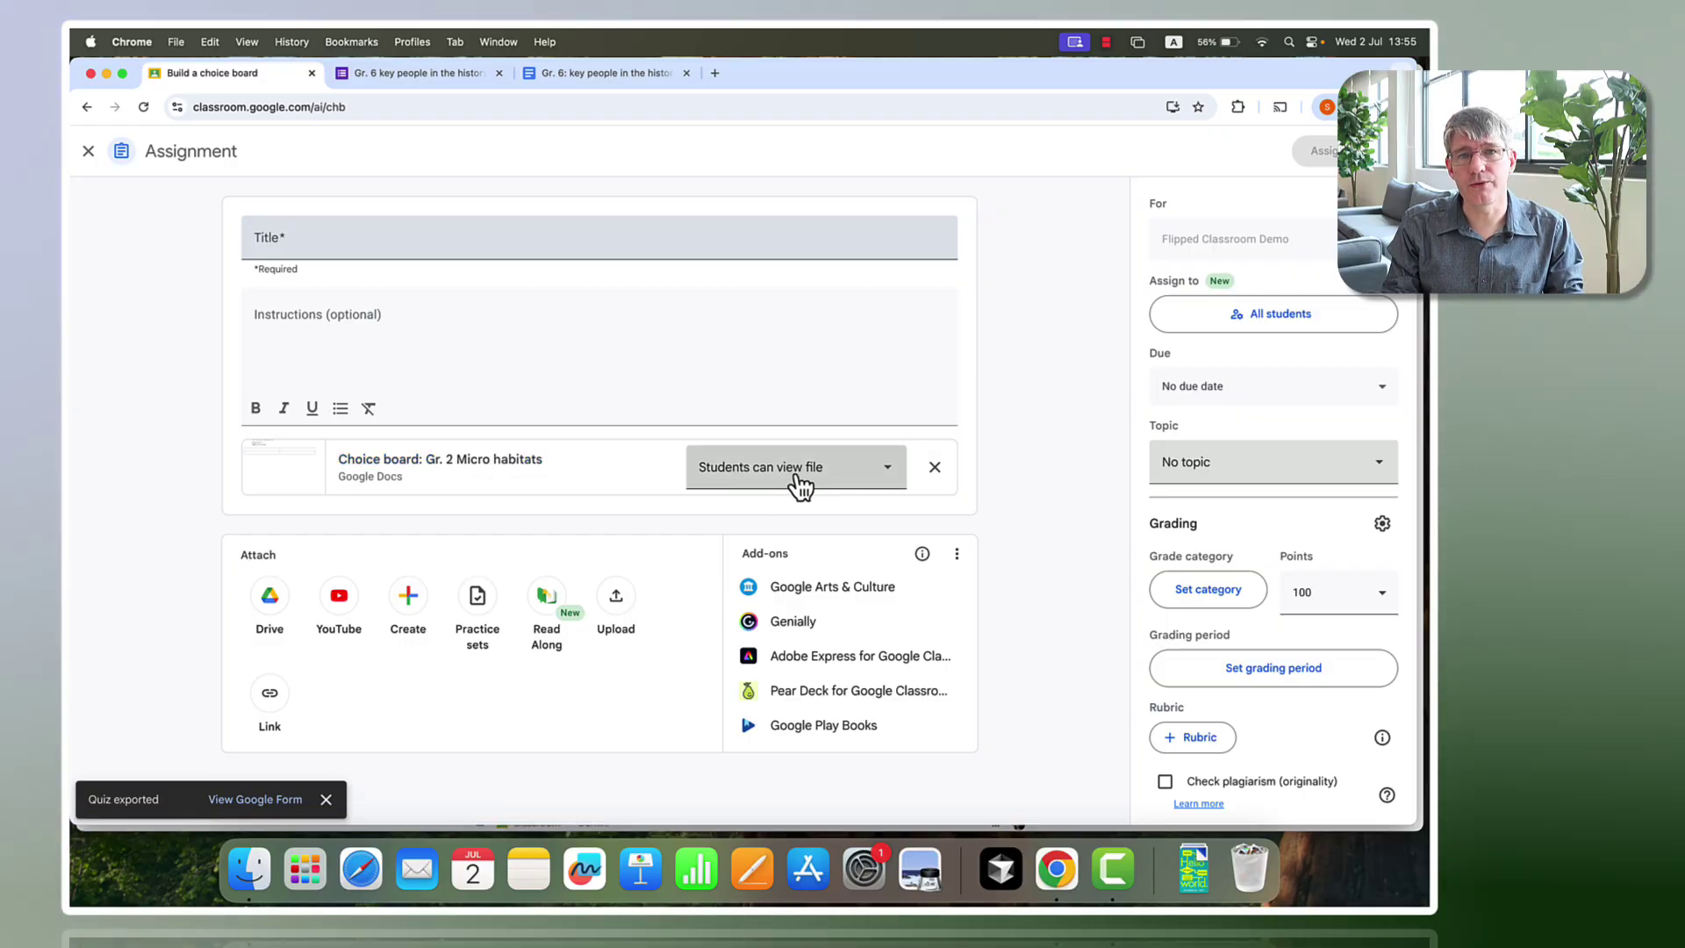
{"action": "left_click", "coordinate": [468, 463]}
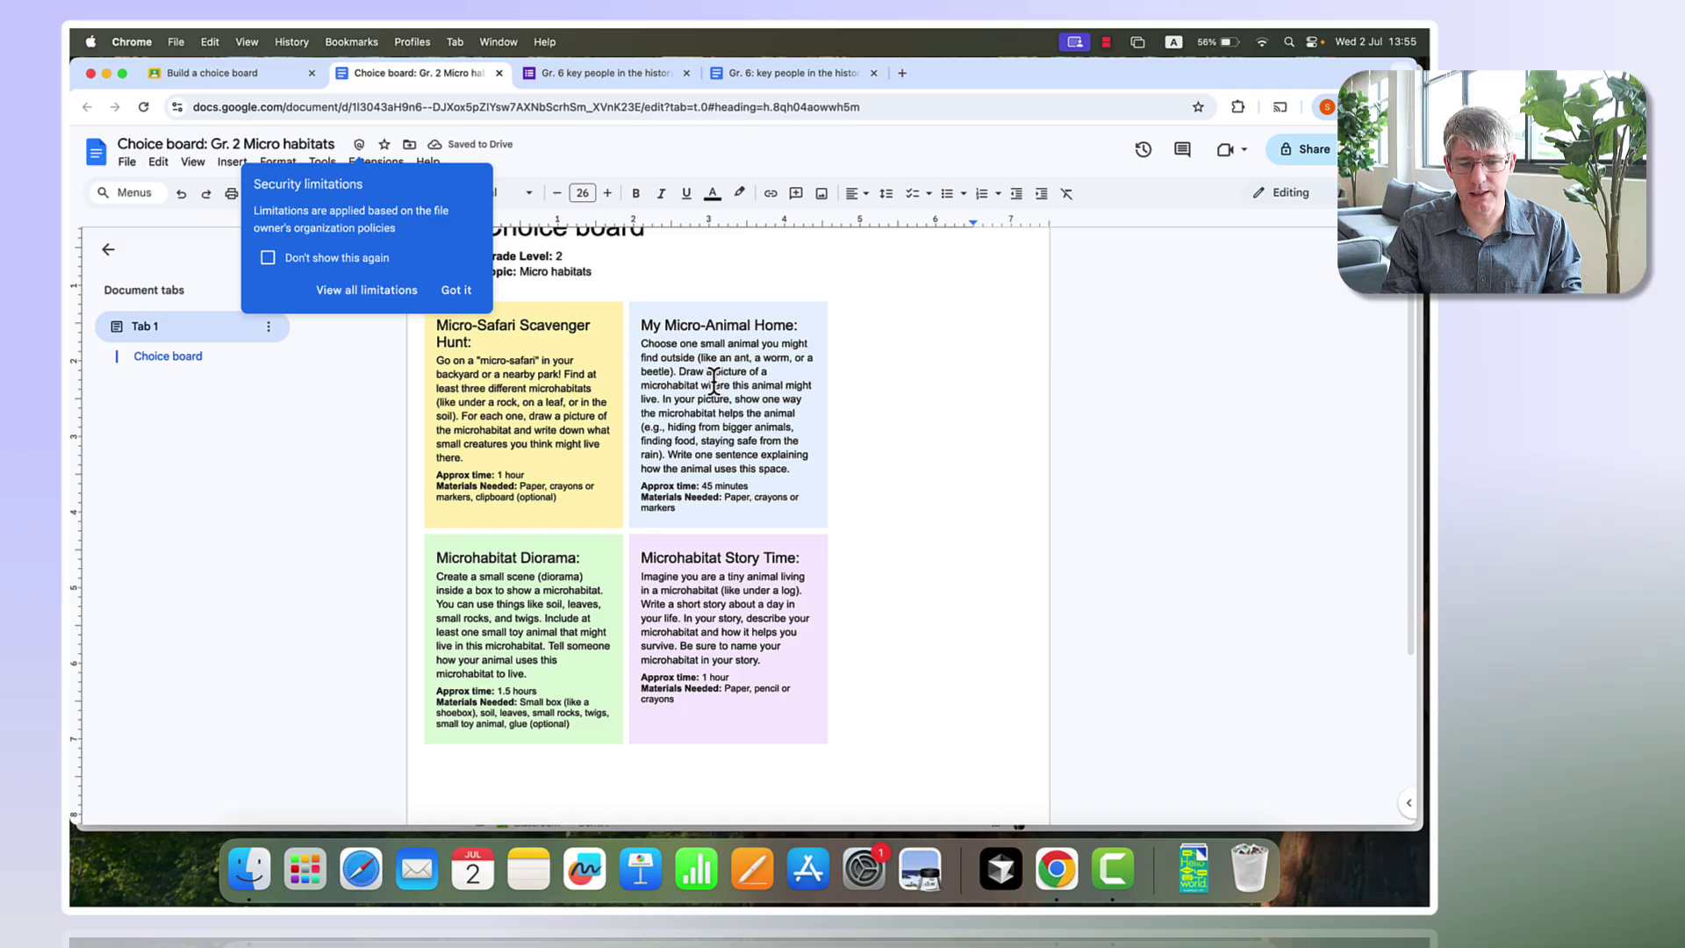
{"action": "left_click", "coordinate": [455, 290]}
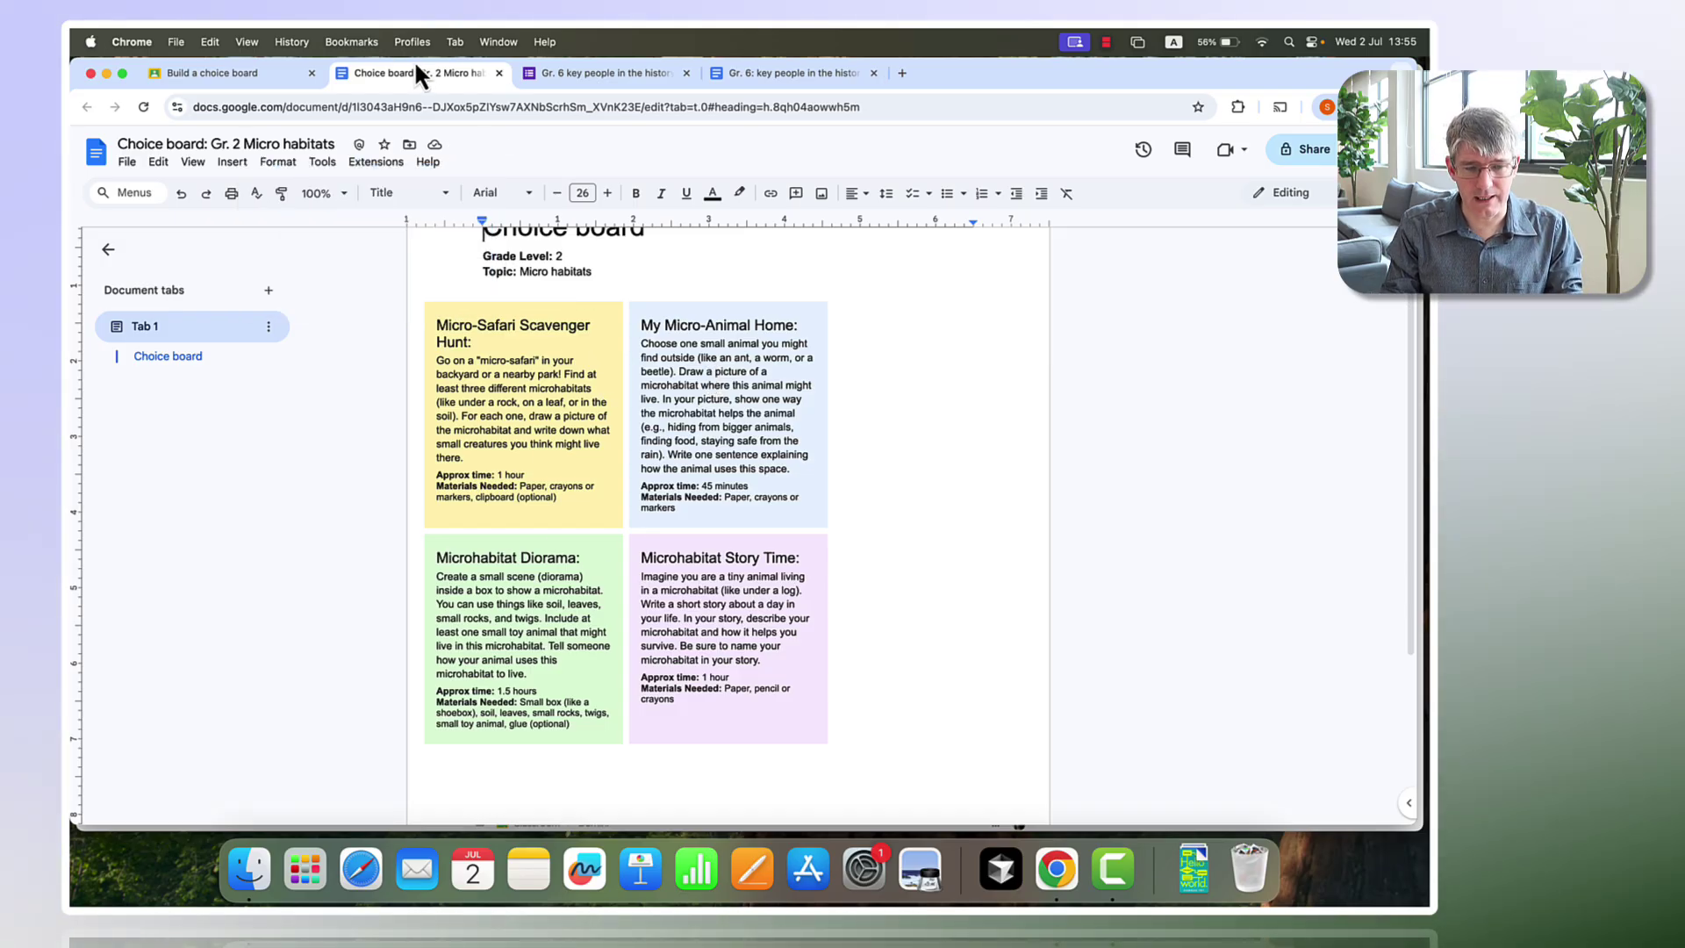
{"action": "left_click", "coordinate": [244, 79]}
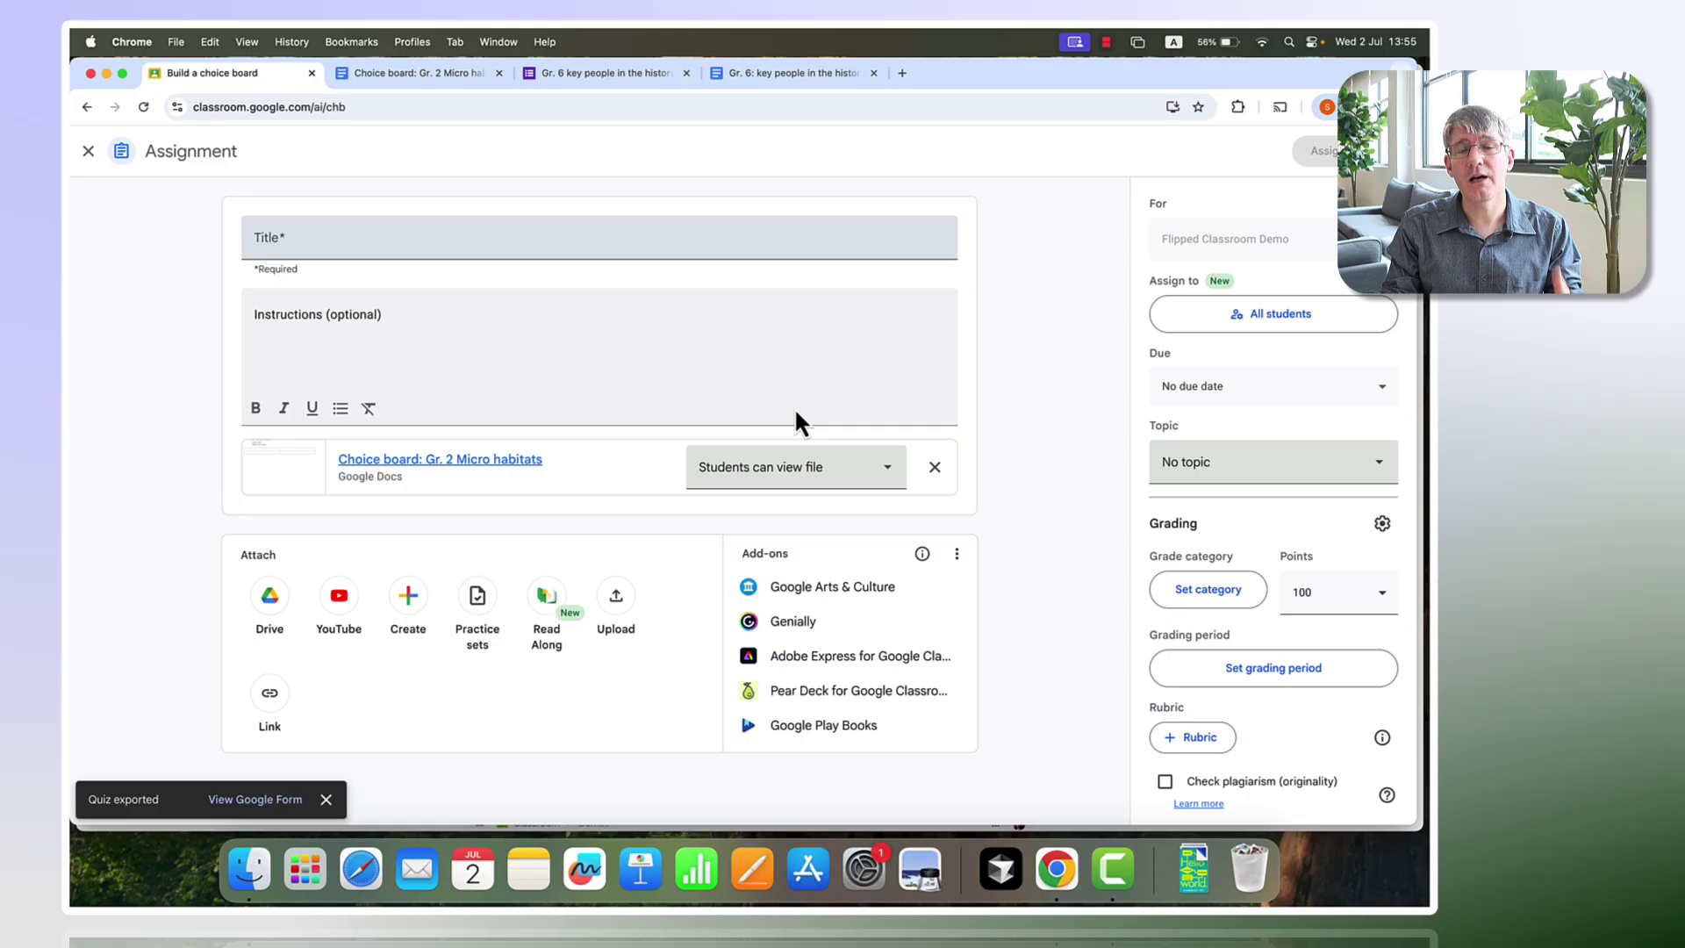